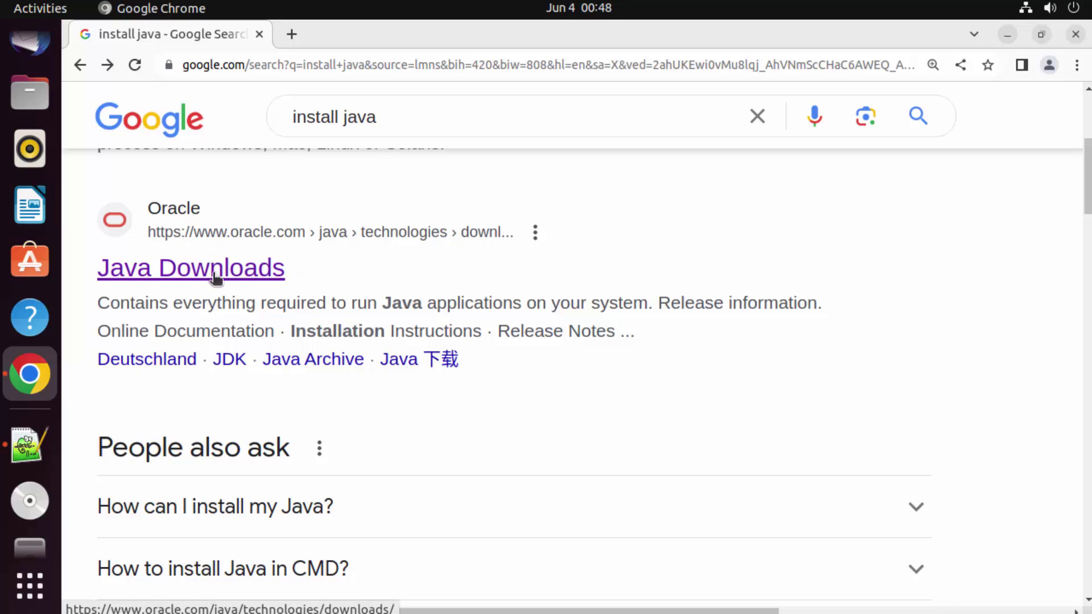
# - Open Oracle's Java Downloads page from the search results and look over the JDK 20 download listings
pyautogui.click(252, 277)
pyautogui.scroll(-5, 577, 309)
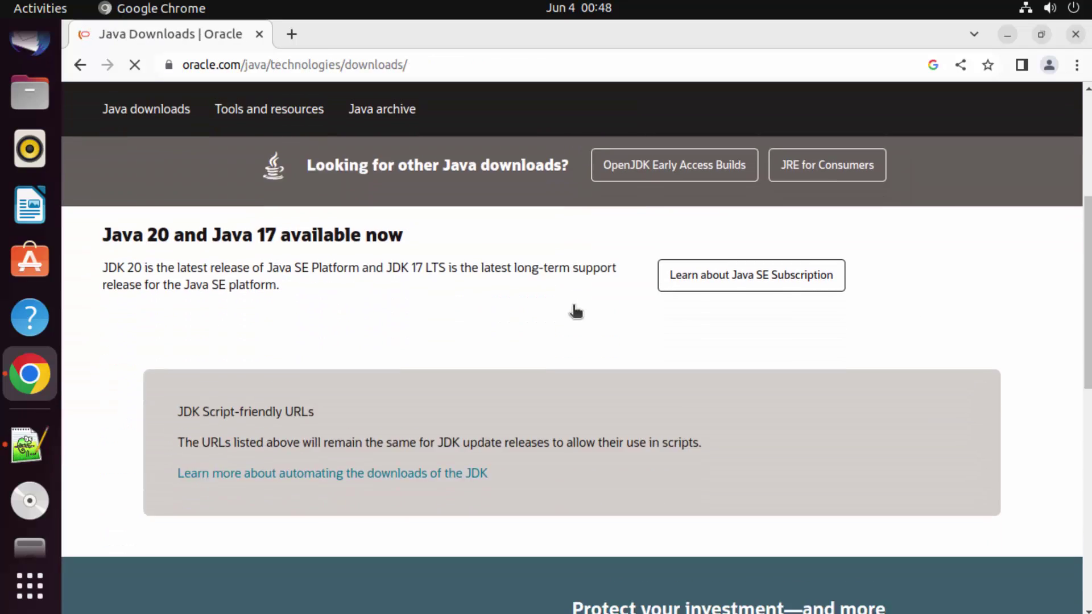
pyautogui.scroll(-3, 577, 311)
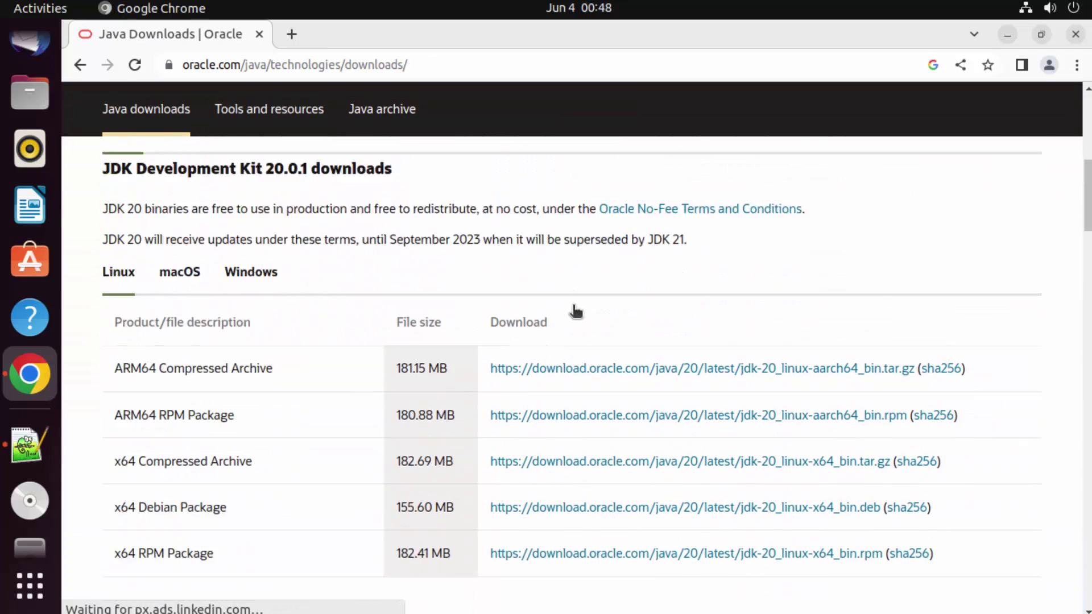
pyautogui.scroll(3, 576, 311)
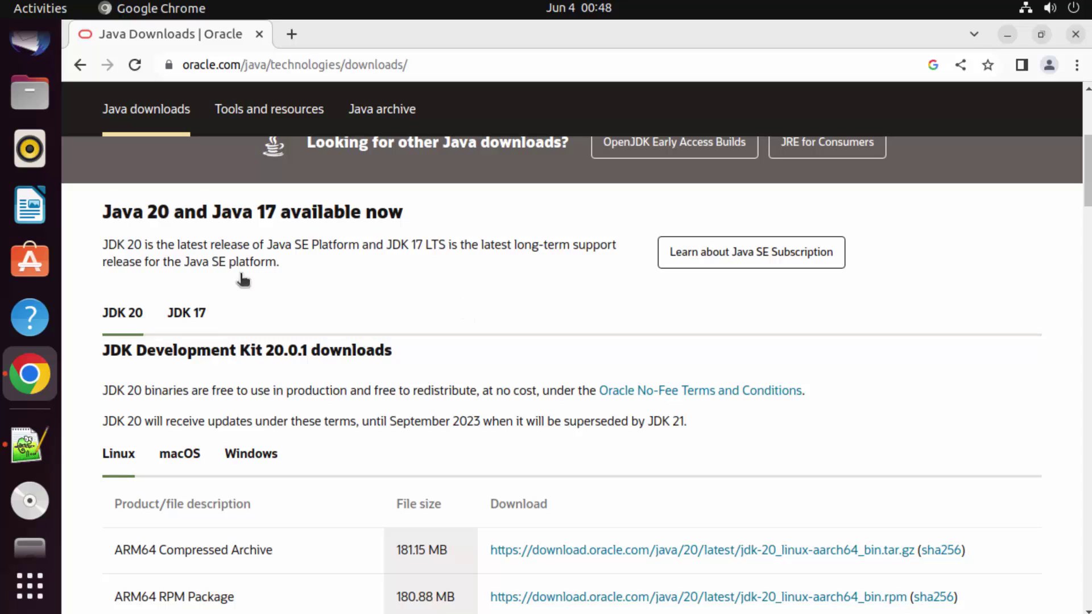
# - View the JDK 17 download listings for comparison, and switch back to the JDK 20 listings
pyautogui.moveTo(104, 215); pyautogui.dragTo(170, 217)
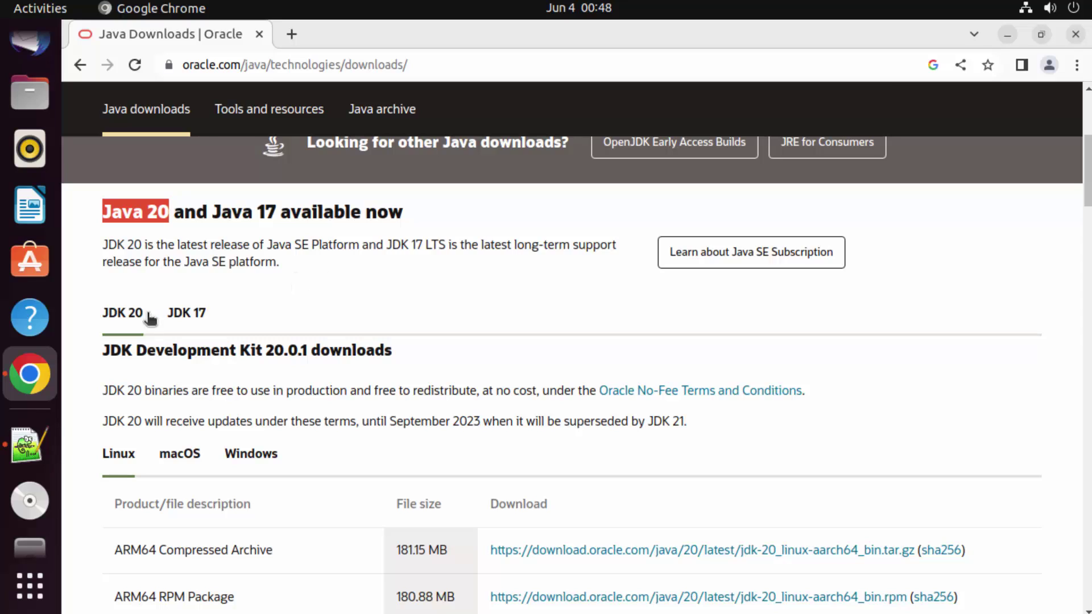
pyautogui.click(176, 313)
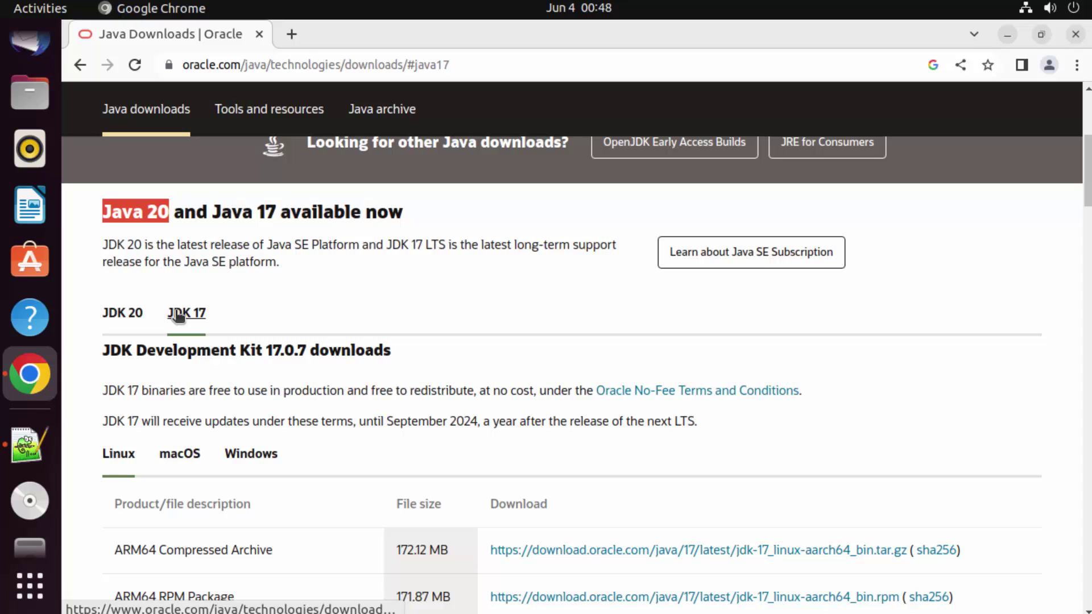
pyautogui.click(123, 317)
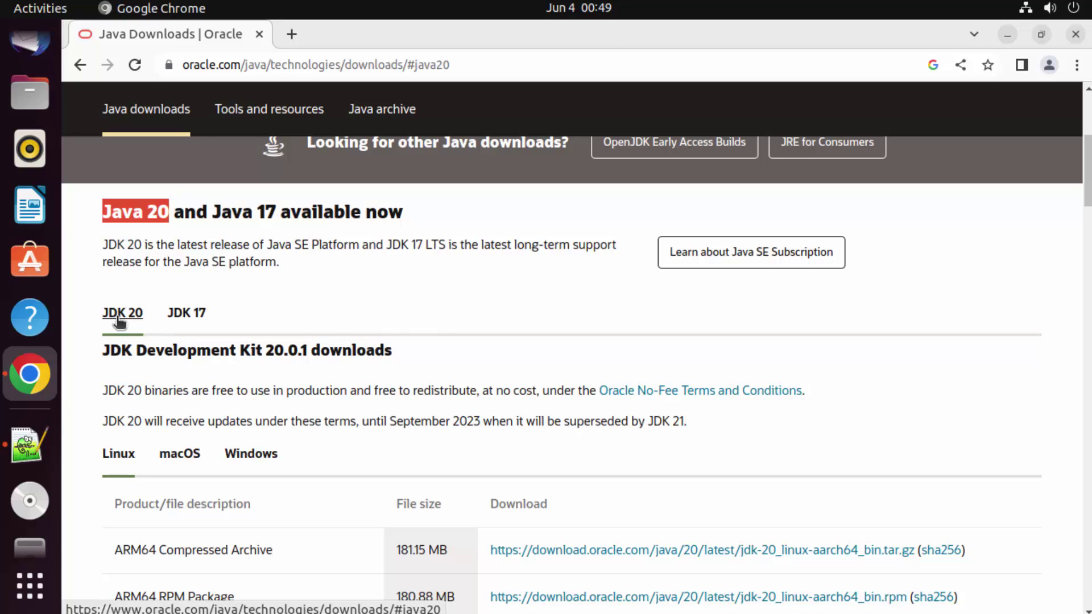
# - Download the JDK 20 x64 Debian Package for Linux, jdk-20_linux-x64_bin.deb
pyautogui.scroll(-3, 444, 334)
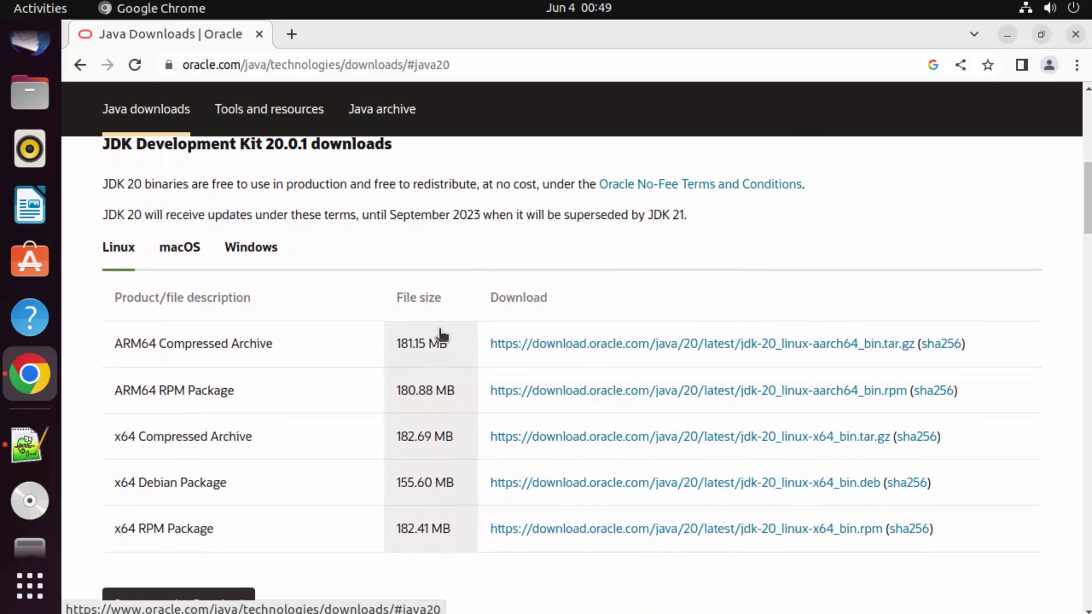
pyautogui.scroll(-2, 443, 336)
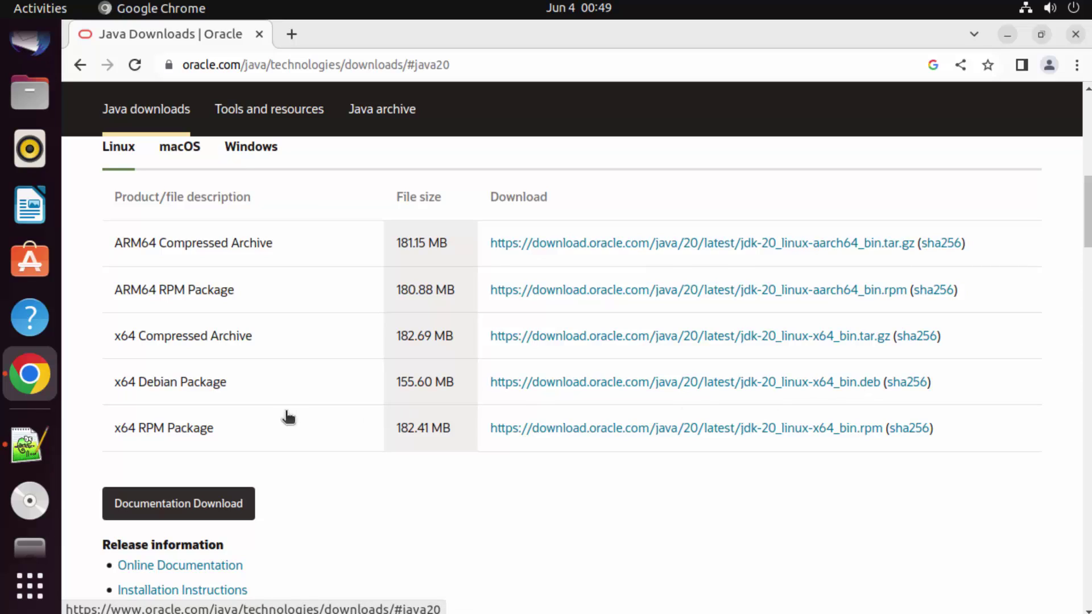
pyautogui.moveTo(230, 388); pyautogui.dragTo(119, 384)
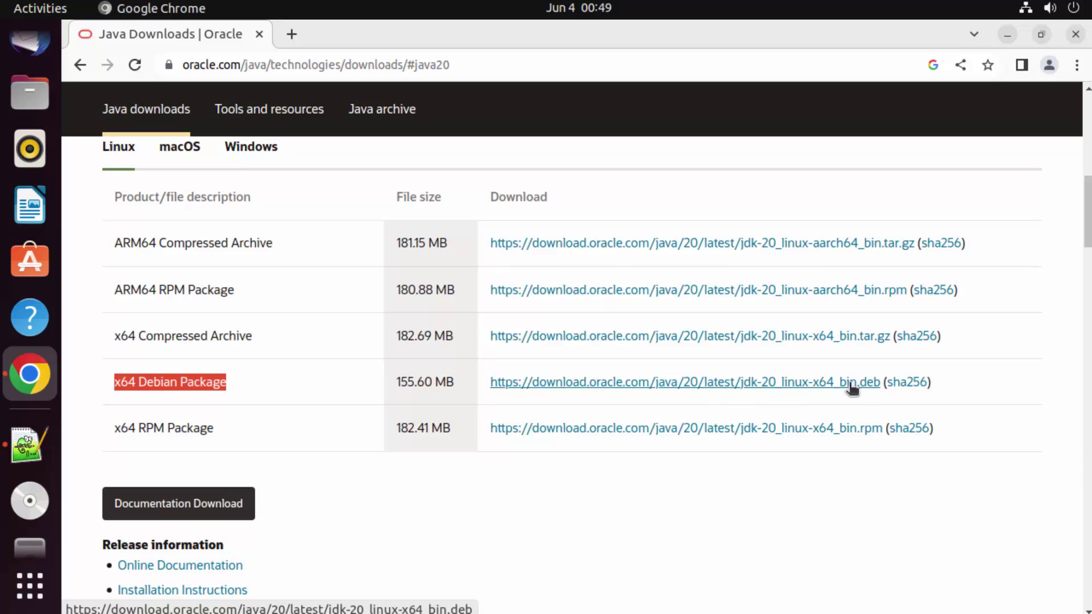
pyautogui.click(682, 385)
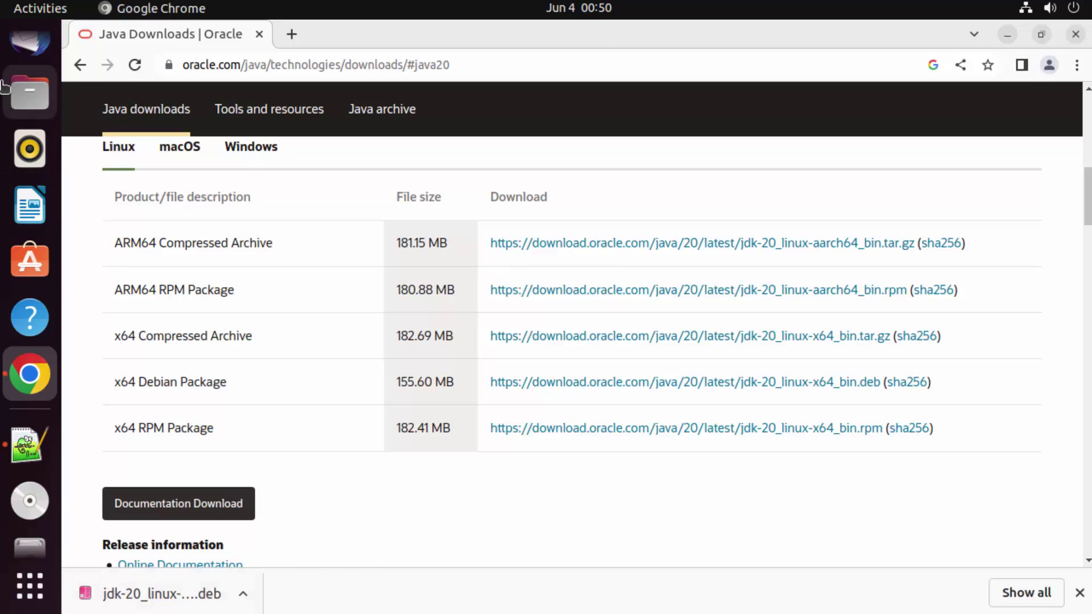
# - Switch to Files, show the Downloads folder and select jdk-20_linux-x64_bin.deb
pyautogui.click(29, 91)
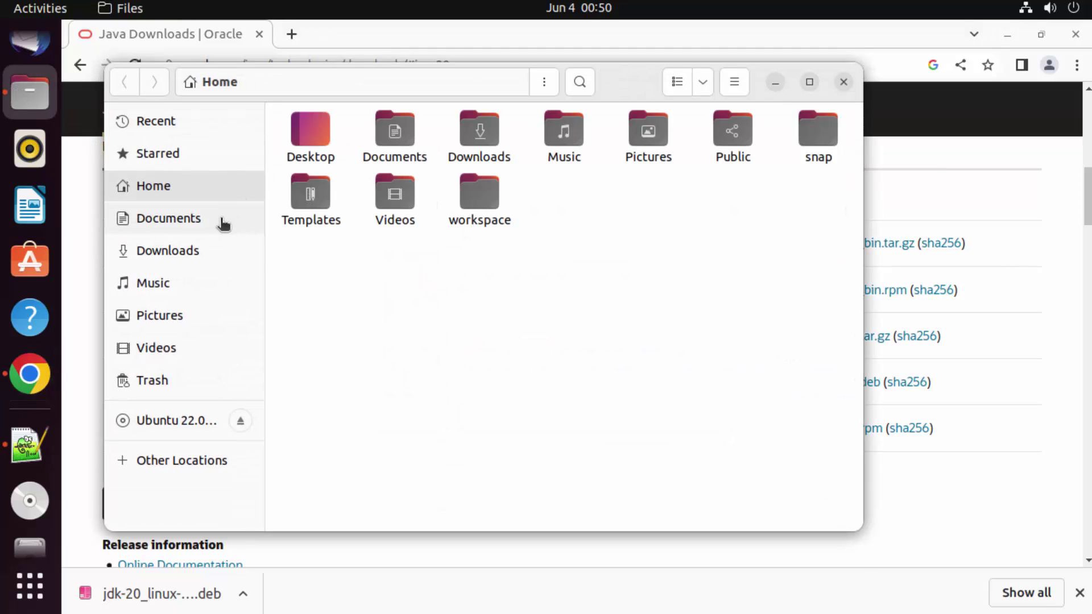
pyautogui.click(213, 251)
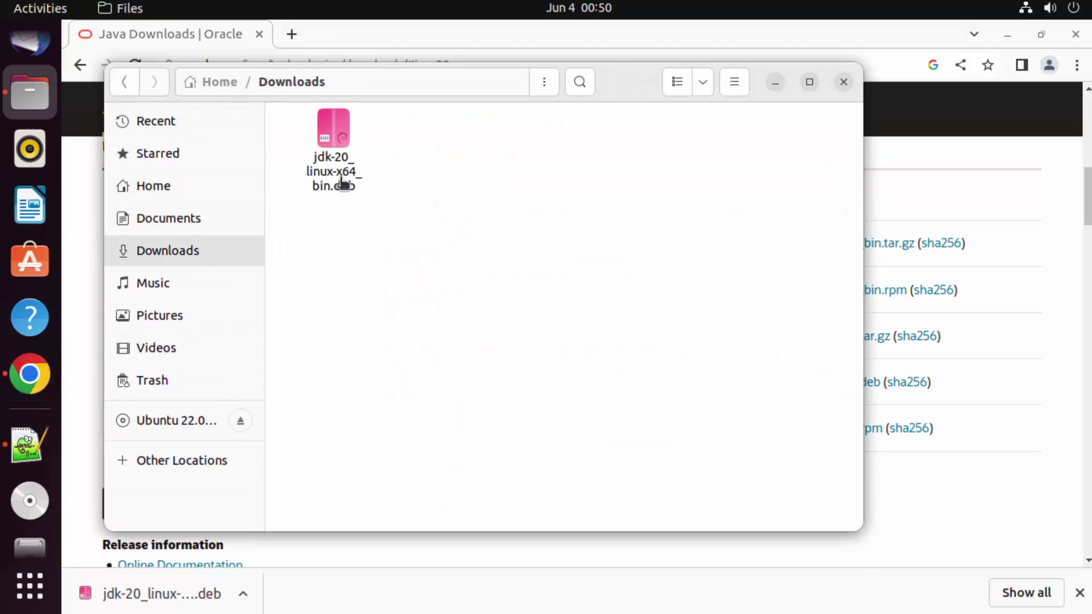
pyautogui.moveTo(411, 208); pyautogui.dragTo(293, 125)
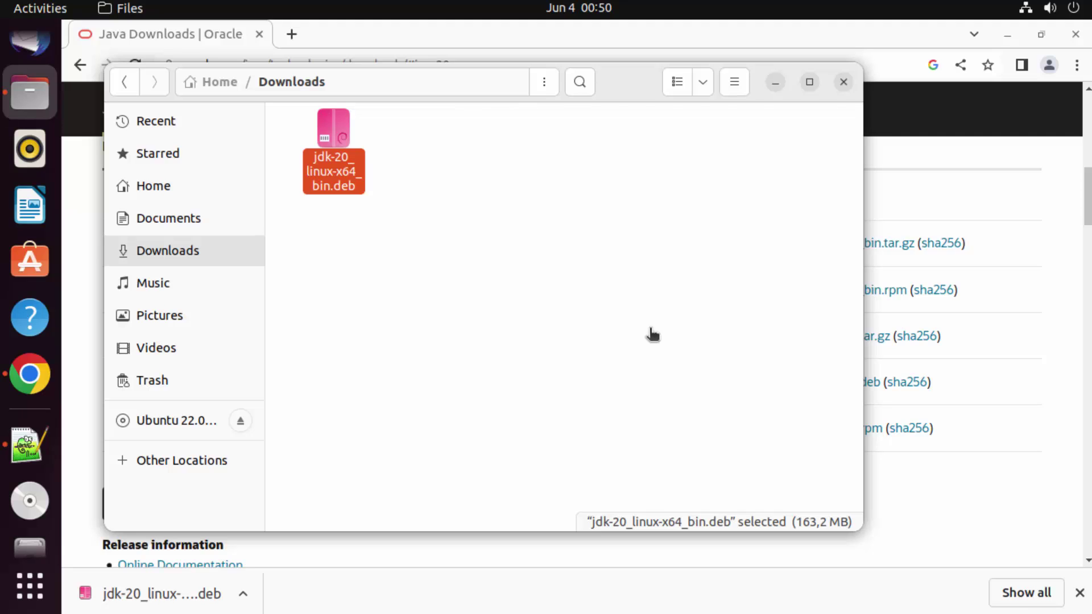
# - Open a Terminal window, view its entry in the application overview, and return to the terminal
pyautogui.hotkey('ctrl', 'alt', 't')
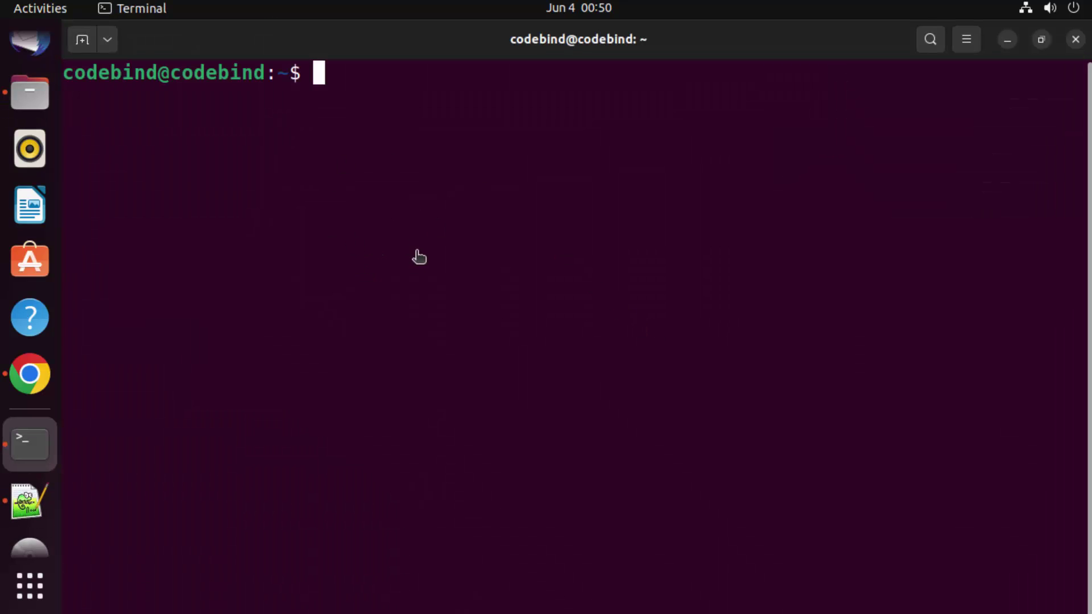
pyautogui.click(40, 590)
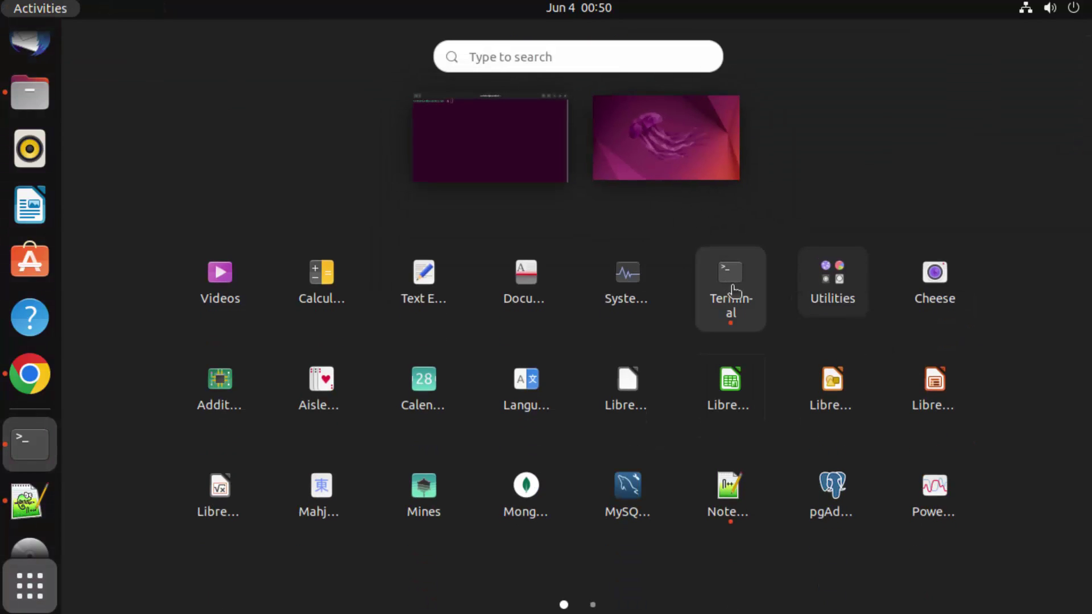
pyautogui.click(30, 443)
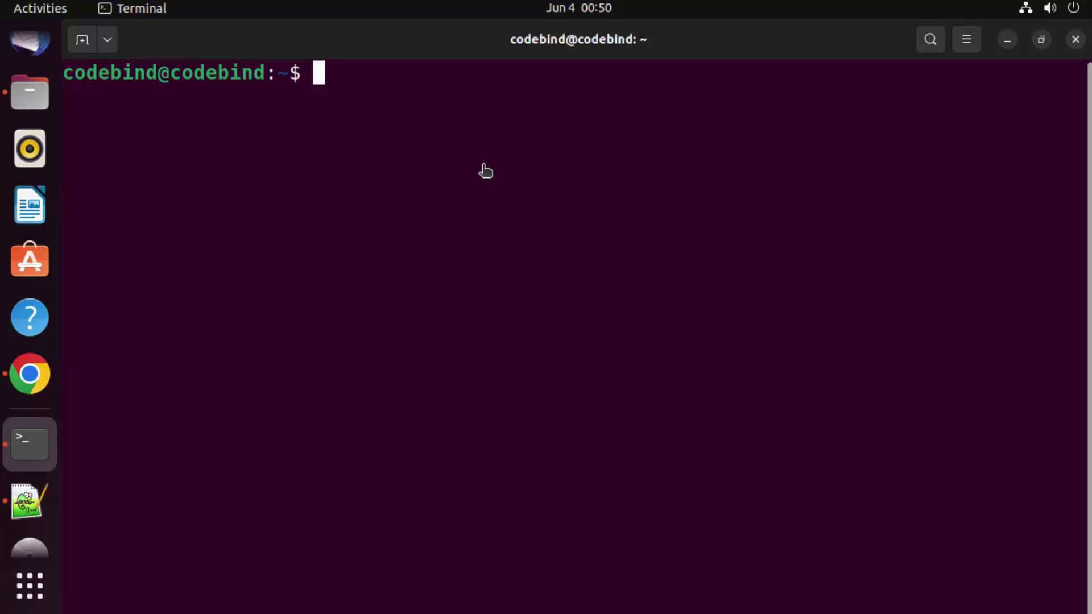
# - Change to the Downloads directory with cd and list its contents with ls to locate the JDK package file
pyautogui.write('cd Dow')
pyautogui.press('Tab')
pyautogui.press('Return')
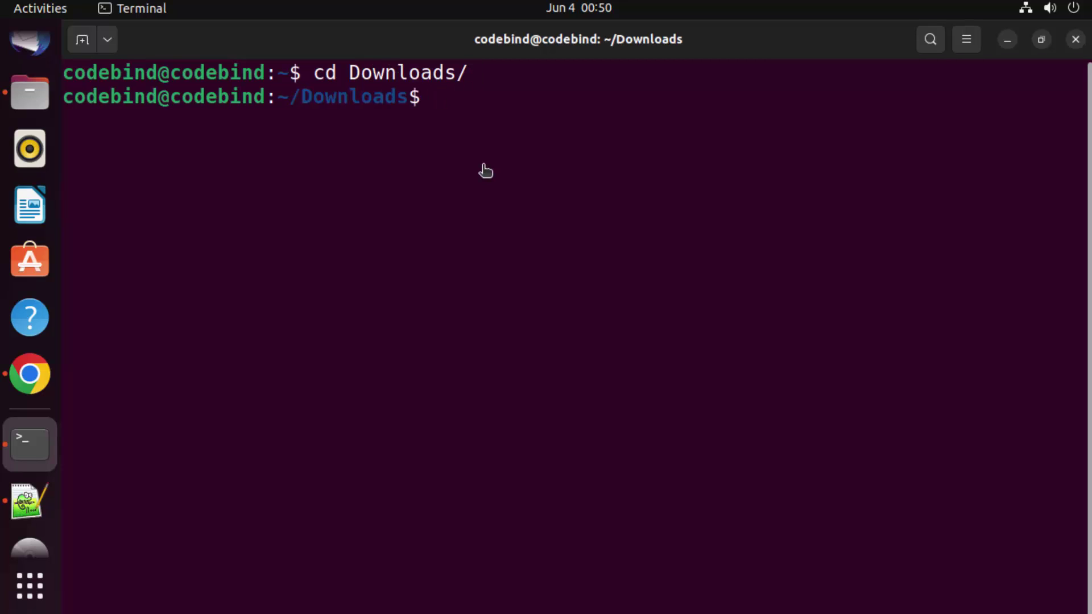
pyautogui.write('ls')
pyautogui.press('Return')
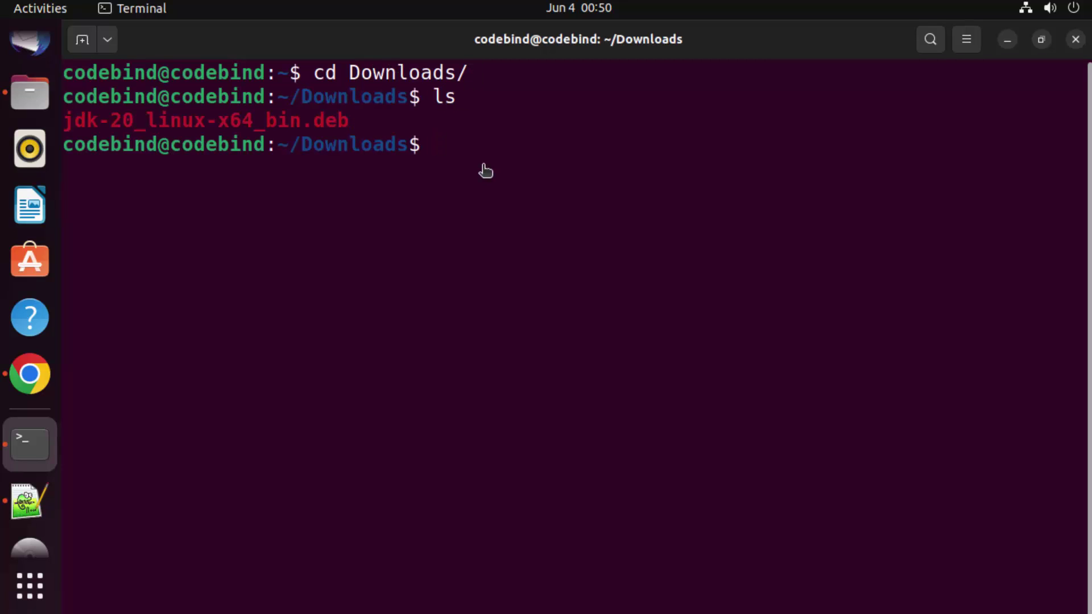
pyautogui.doubleClick(96, 125)
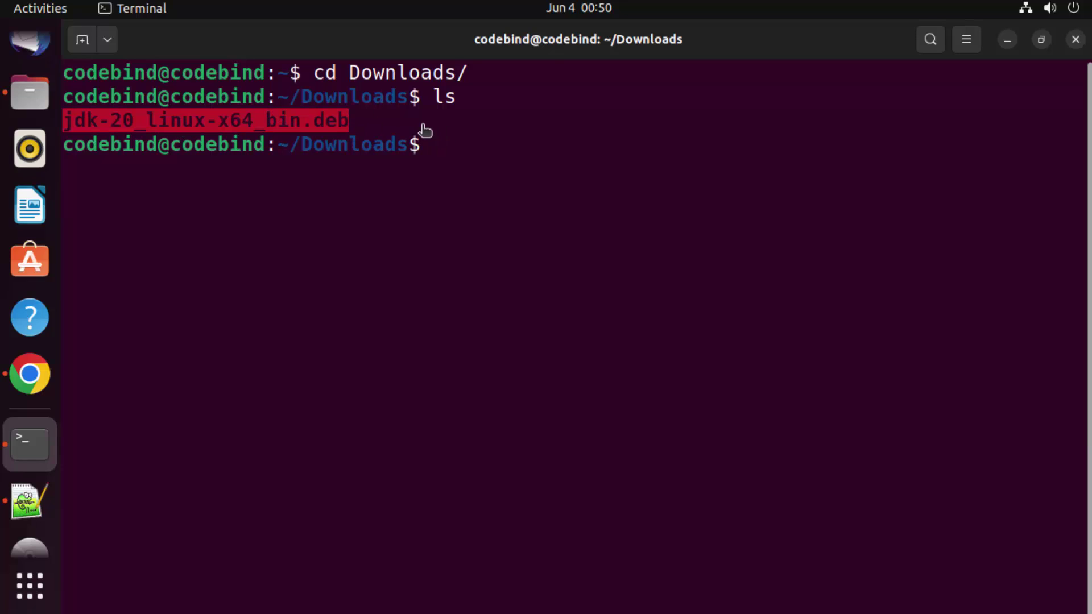
pyautogui.click(502, 155)
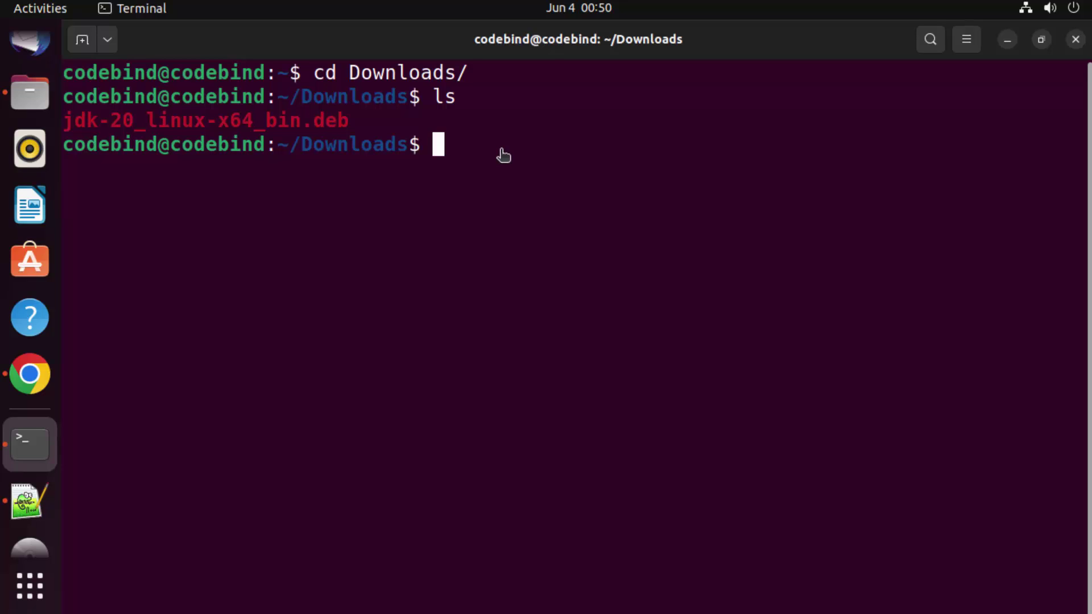
# - Install the downloaded JDK package by running sudo dpkg -i jdk-20_linux-x64_bin.deb
pyautogui.write('sudo ')
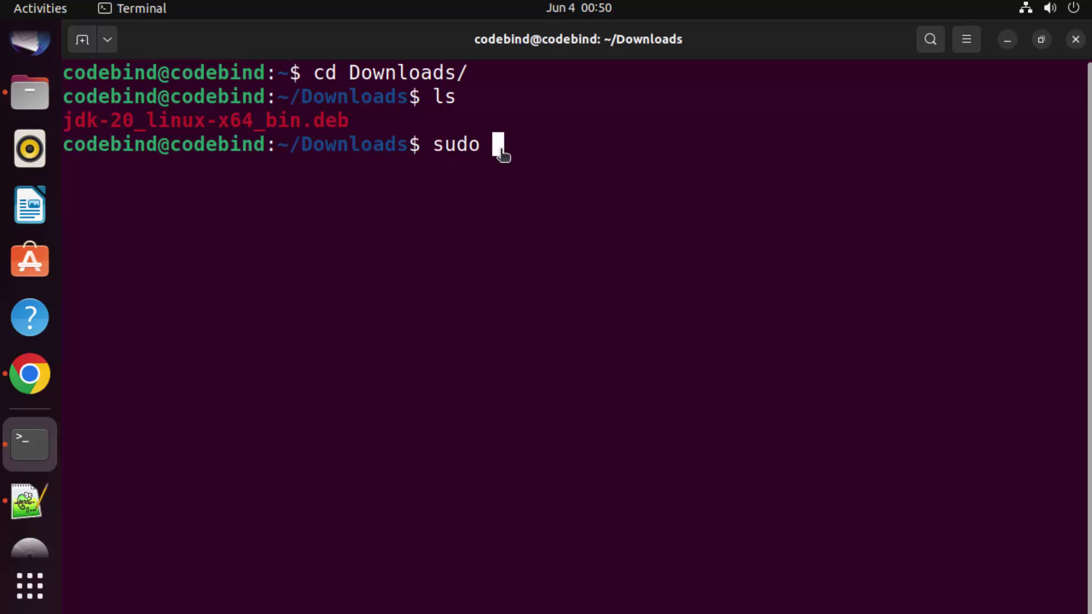
pyautogui.write('dpkg -i ')
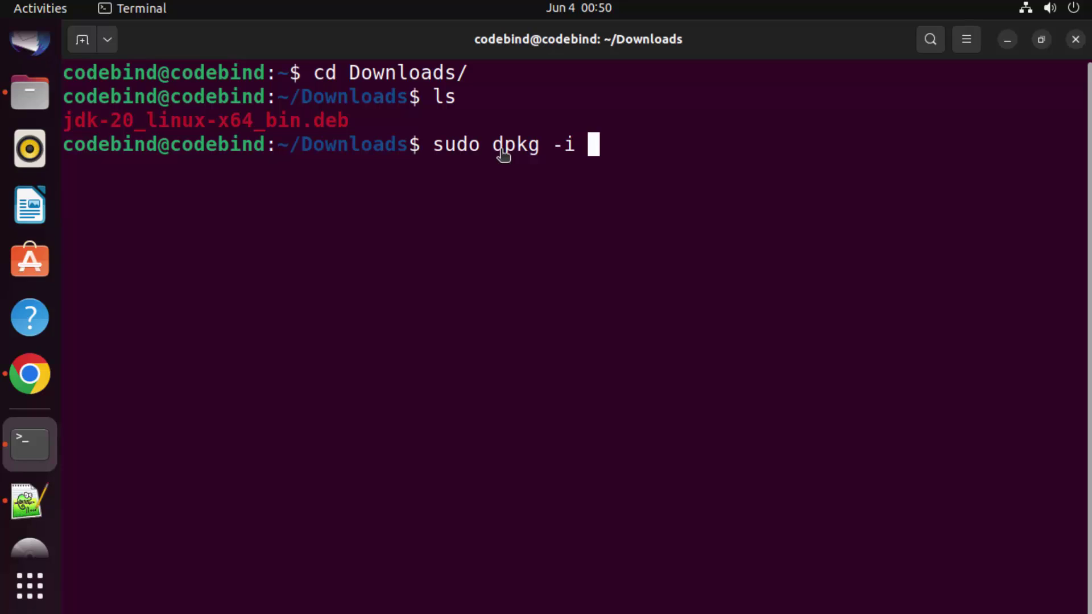
pyautogui.write('jdk')
pyautogui.press('Tab')
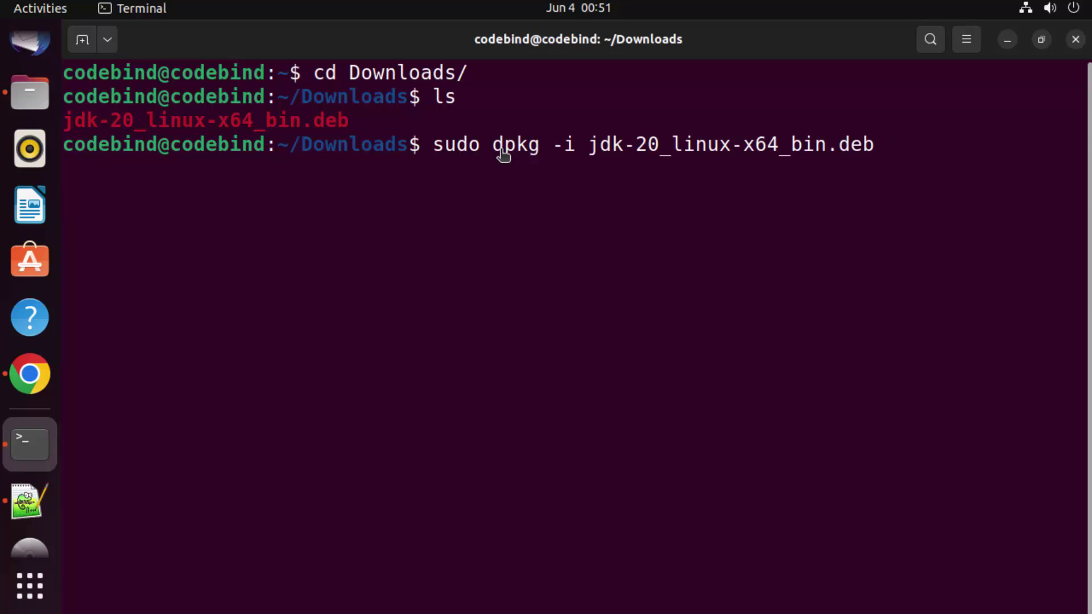
pyautogui.press('Return')
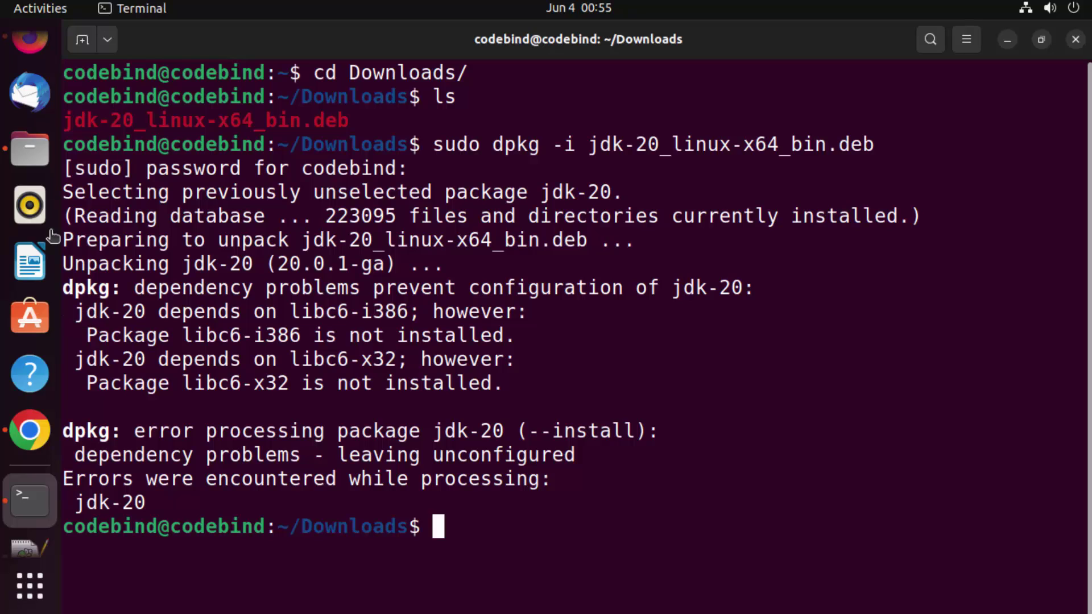
# - Examine the dependency names libc6-i386 and libc6-x32 in the dpkg output
pyautogui.moveTo(289, 311); pyautogui.dragTo(407, 319)
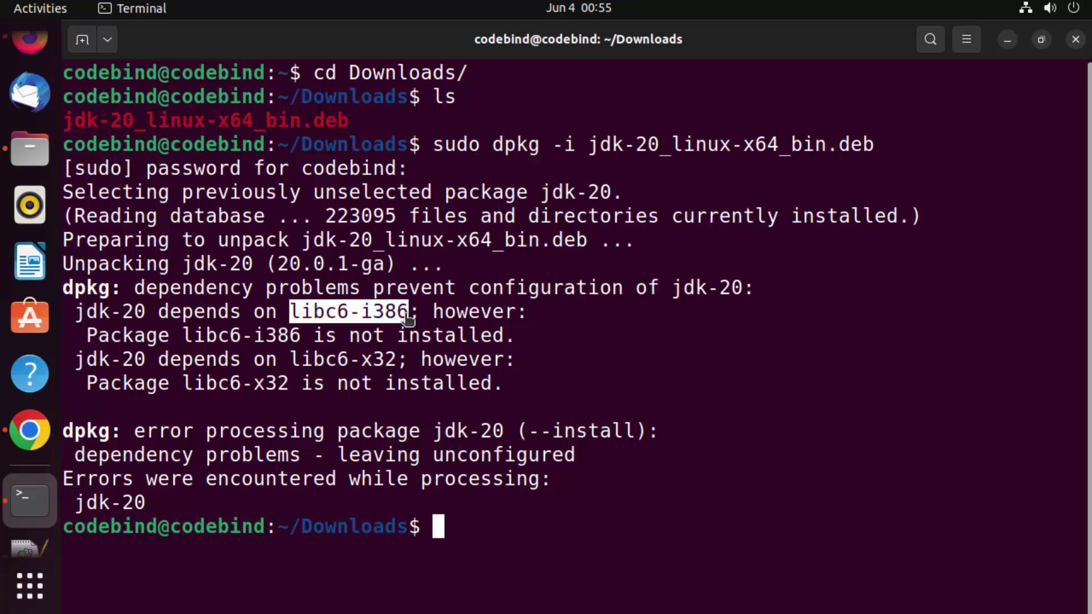
pyautogui.moveTo(292, 361); pyautogui.dragTo(395, 369)
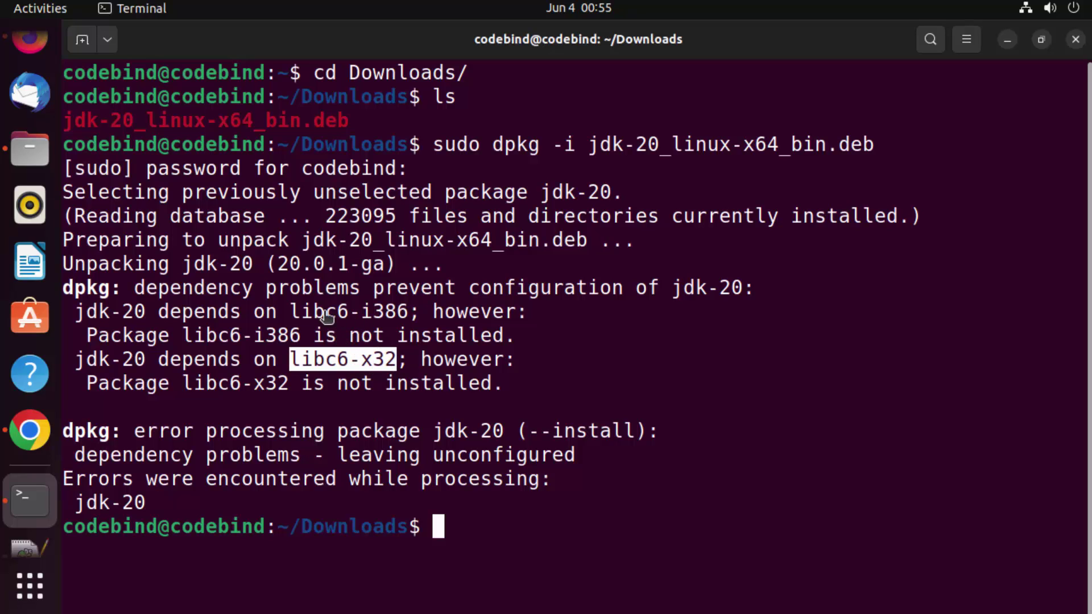
pyautogui.click(611, 484)
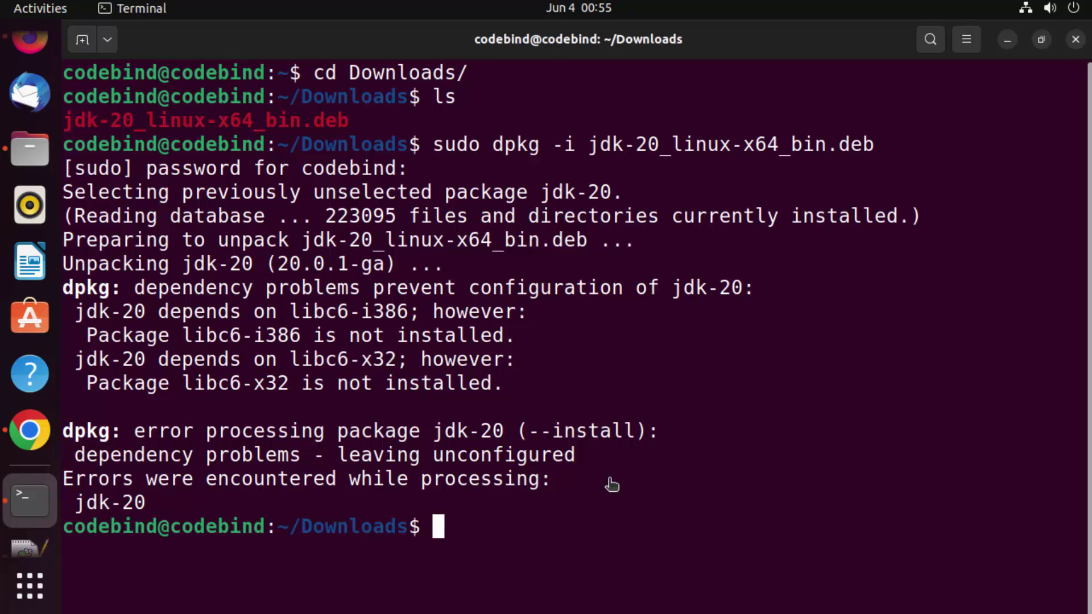
# - Begin the dependency installation command with sudo apt install -y at the terminal prompt
pyautogui.write('sudo')
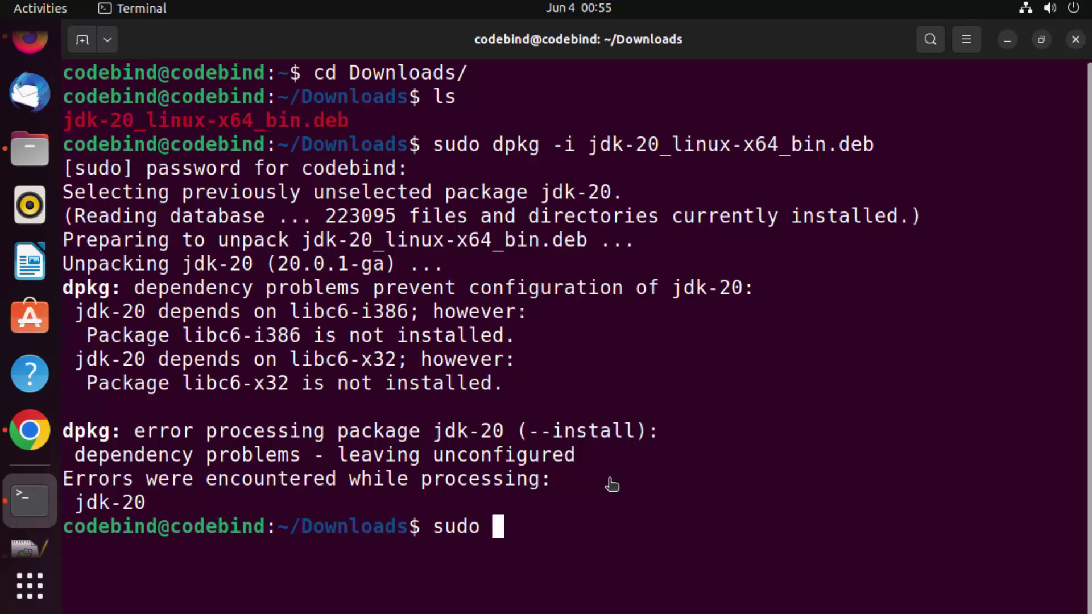
pyautogui.moveTo(442, 149); pyautogui.dragTo(863, 147)
pyautogui.click(613, 529)
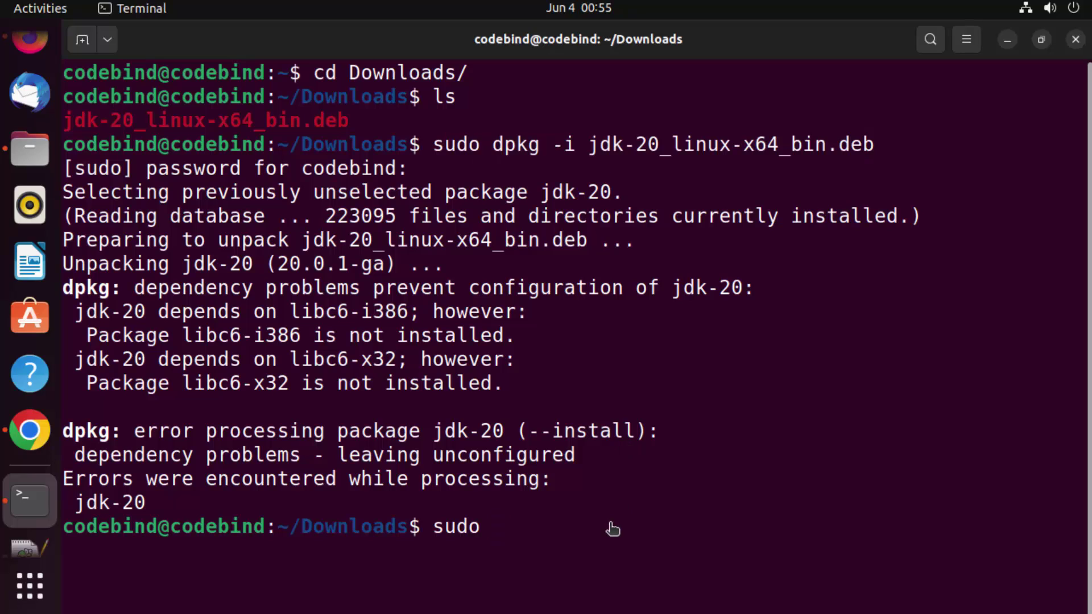
pyautogui.write('sudo apt instal')
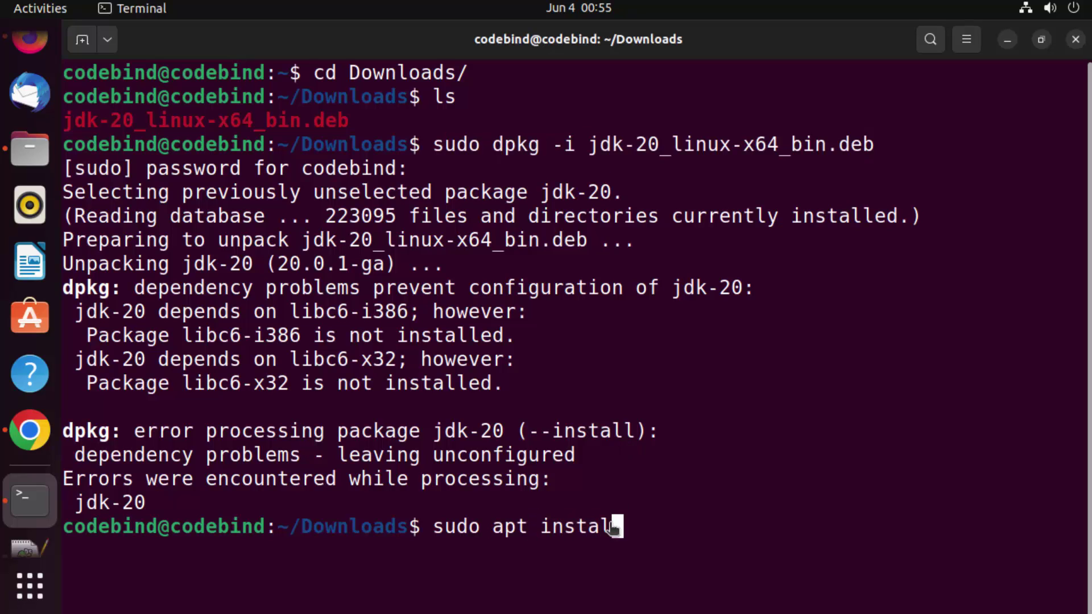
pyautogui.write('l -y')
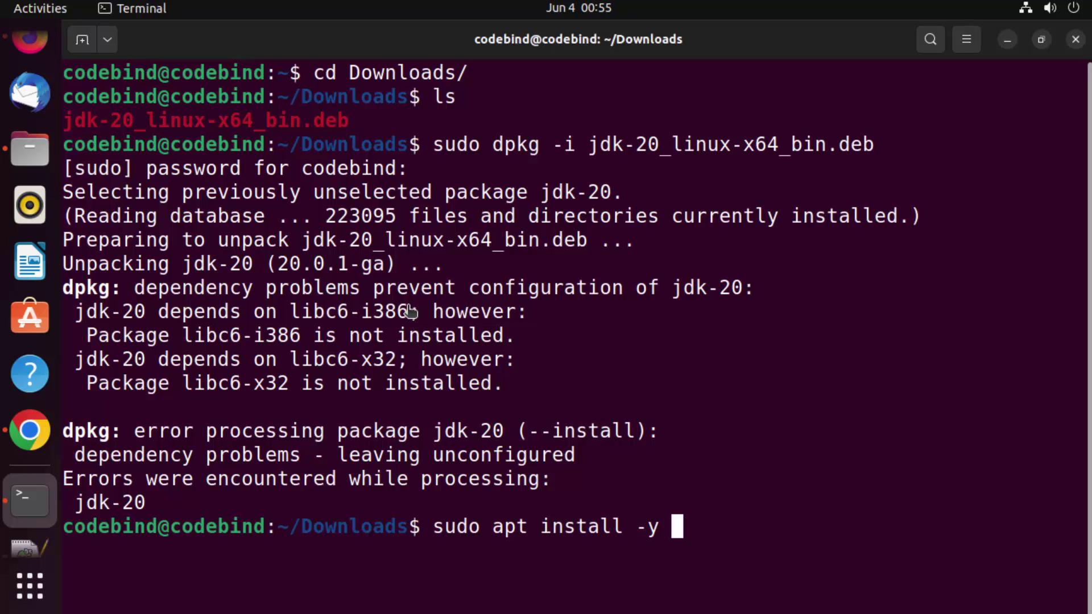
# - Copy the package name libc6-i386 from the dpkg output into the pending apt install command
pyautogui.moveTo(409, 310); pyautogui.dragTo(291, 314)
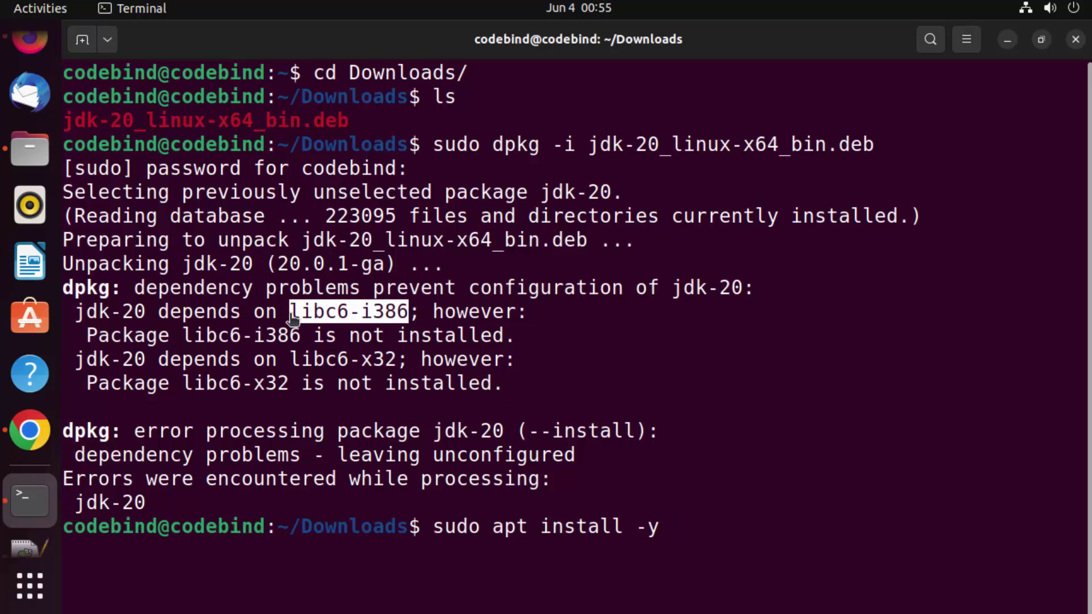
pyautogui.click(299, 365)
pyautogui.moveTo(288, 366); pyautogui.dragTo(400, 367)
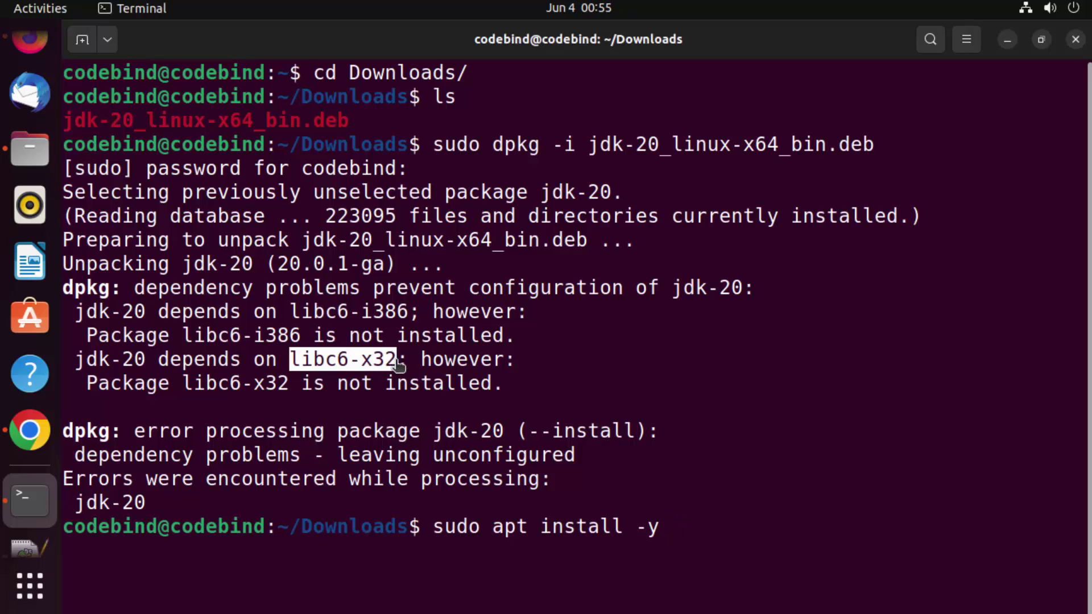
pyautogui.moveTo(290, 313); pyautogui.dragTo(377, 324)
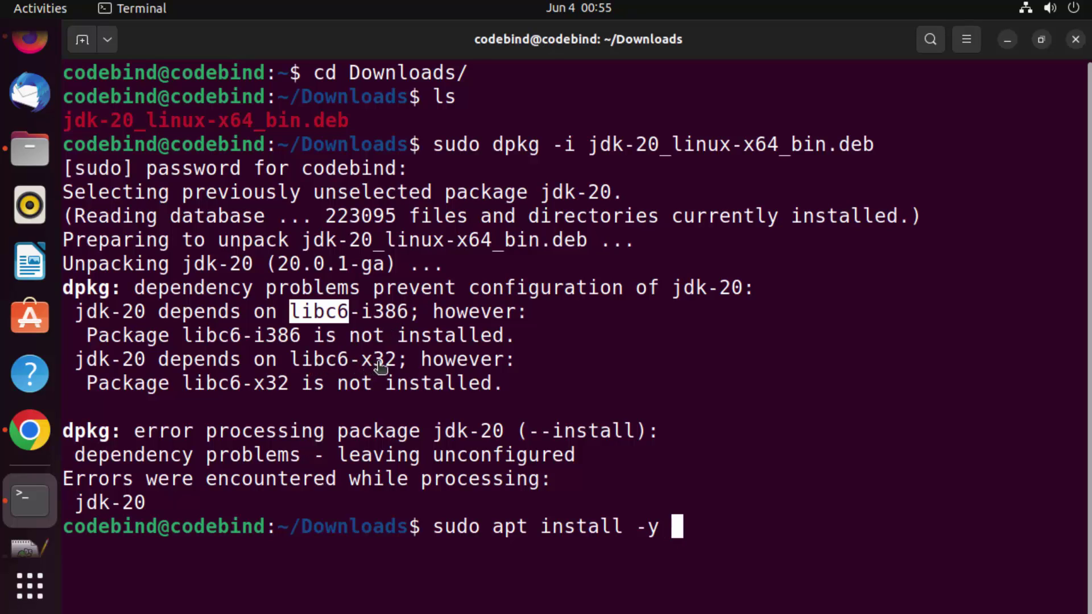
pyautogui.moveTo(383, 316); pyautogui.dragTo(297, 311)
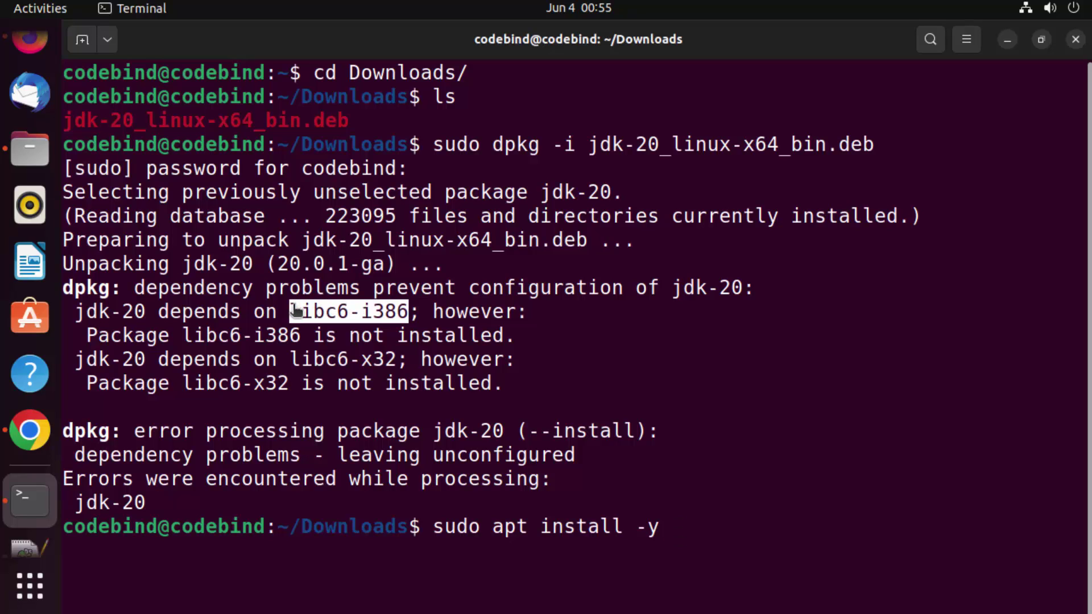
pyautogui.rightClick(296, 311)
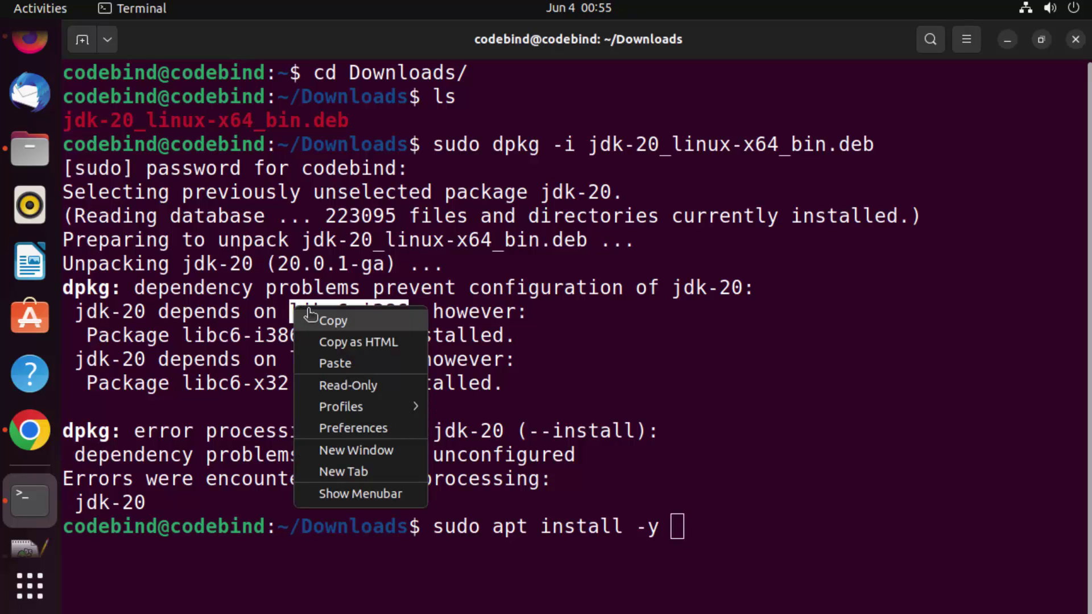
pyautogui.click(336, 322)
pyautogui.rightClick(488, 331)
pyautogui.click(519, 389)
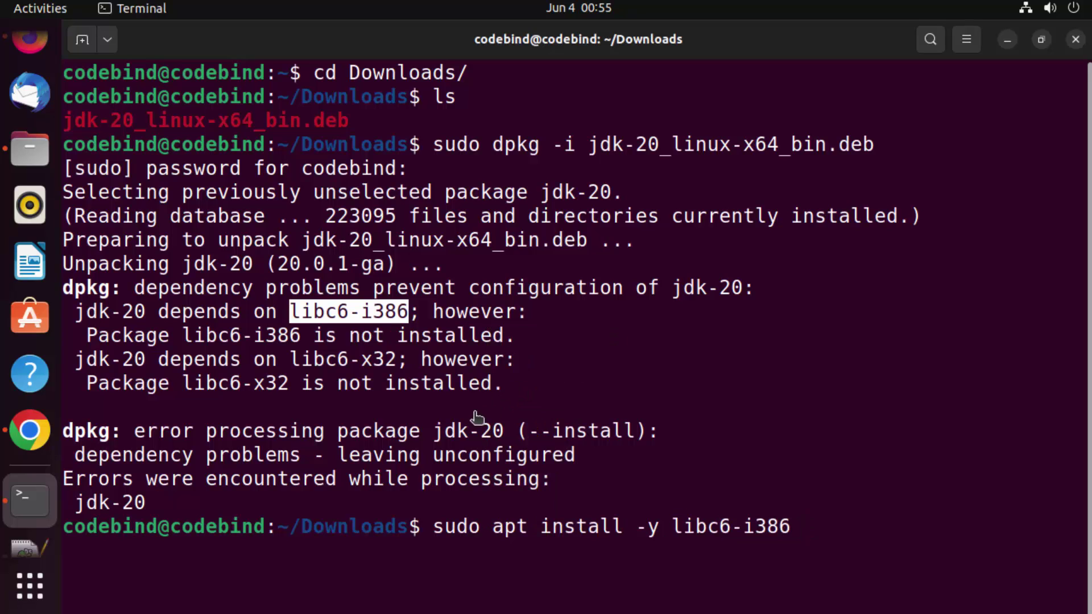
# - Add libc6-x32 from the dpkg output to the pending command and run sudo apt install -y libc6-i386 libc6-x32
pyautogui.click(362, 362)
pyautogui.moveTo(397, 361); pyautogui.dragTo(295, 357)
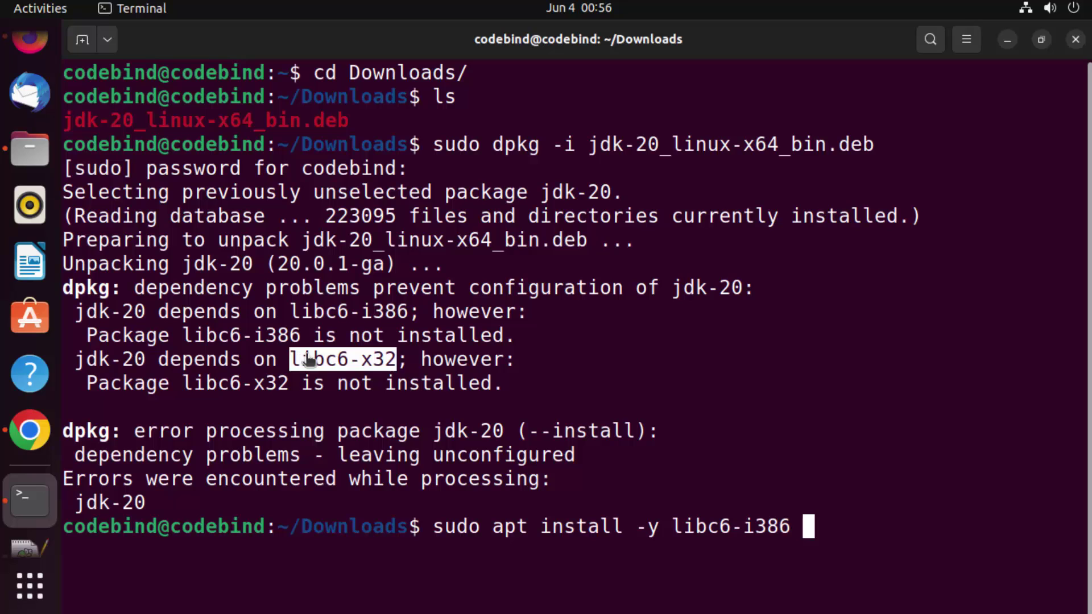
pyautogui.rightClick(309, 360)
pyautogui.click(398, 376)
pyautogui.rightClick(403, 378)
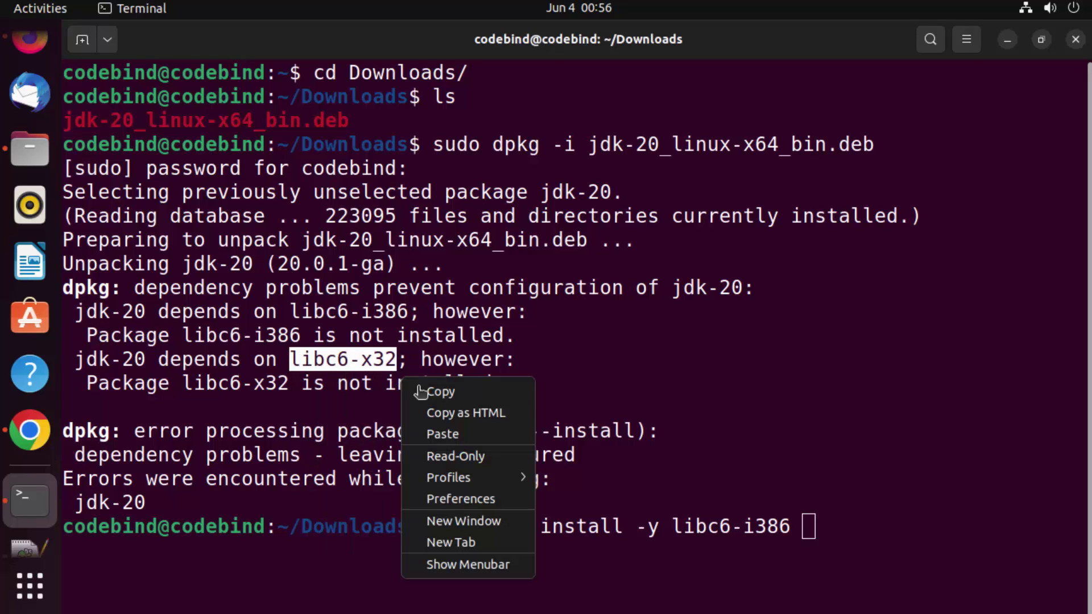
pyautogui.click(438, 435)
pyautogui.click(739, 458)
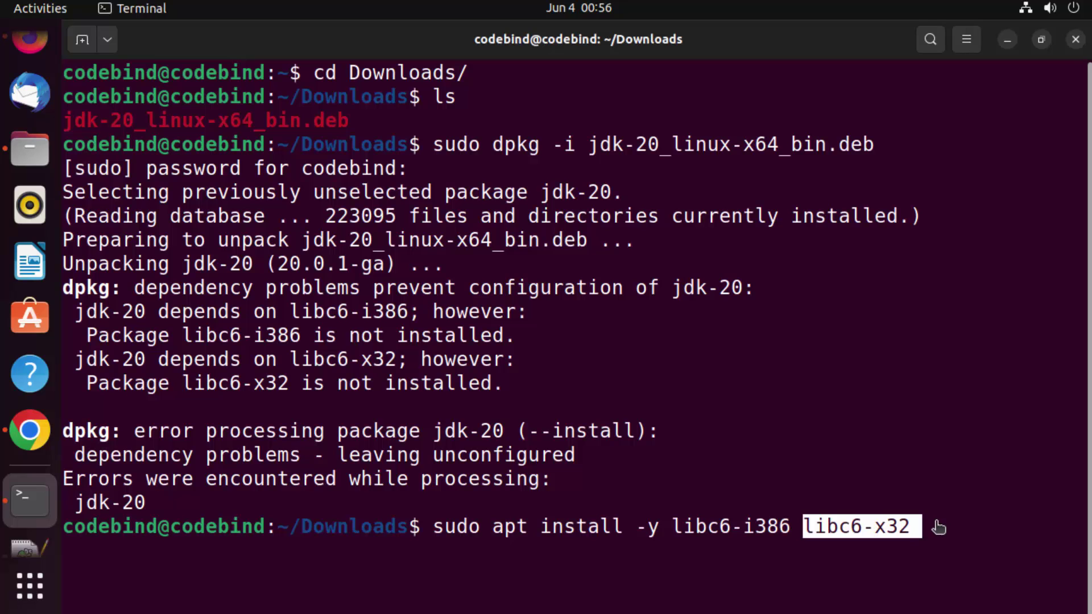
pyautogui.press('Return')
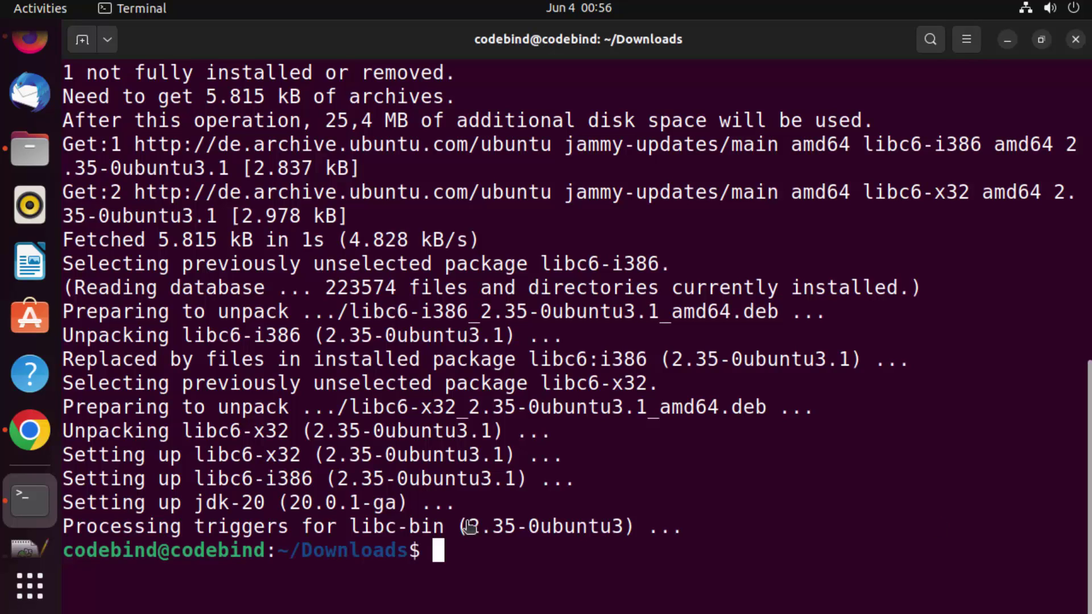
# - Recall sudo dpkg -i jdk-20_linux-x64_bin.deb, review the earlier dependency errors, and run the package installation again
pyautogui.press('Up')
pyautogui.press('Up')
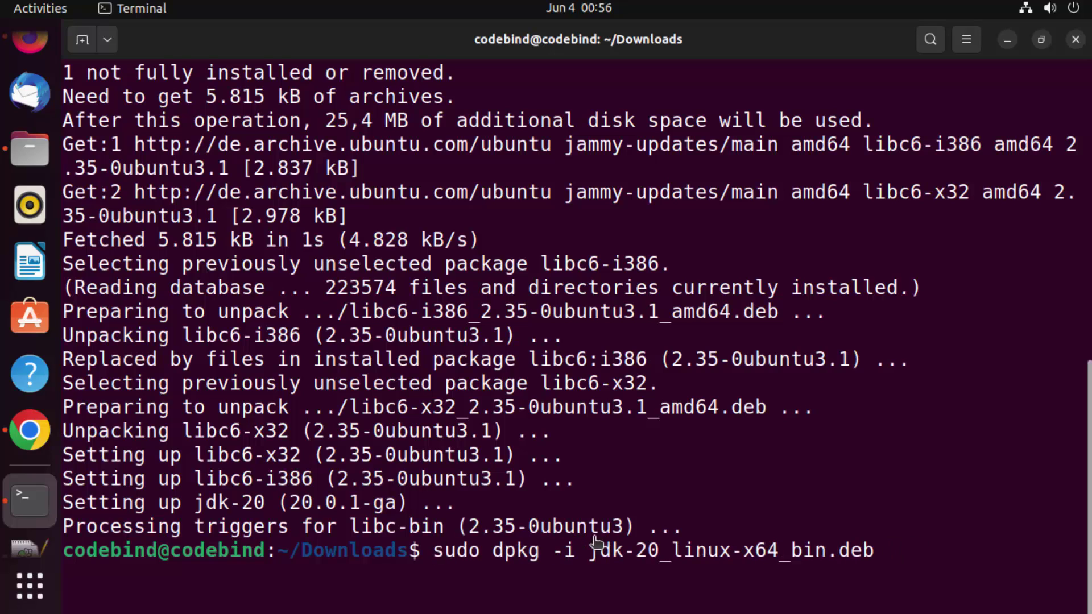
pyautogui.moveTo(589, 550); pyautogui.dragTo(877, 551)
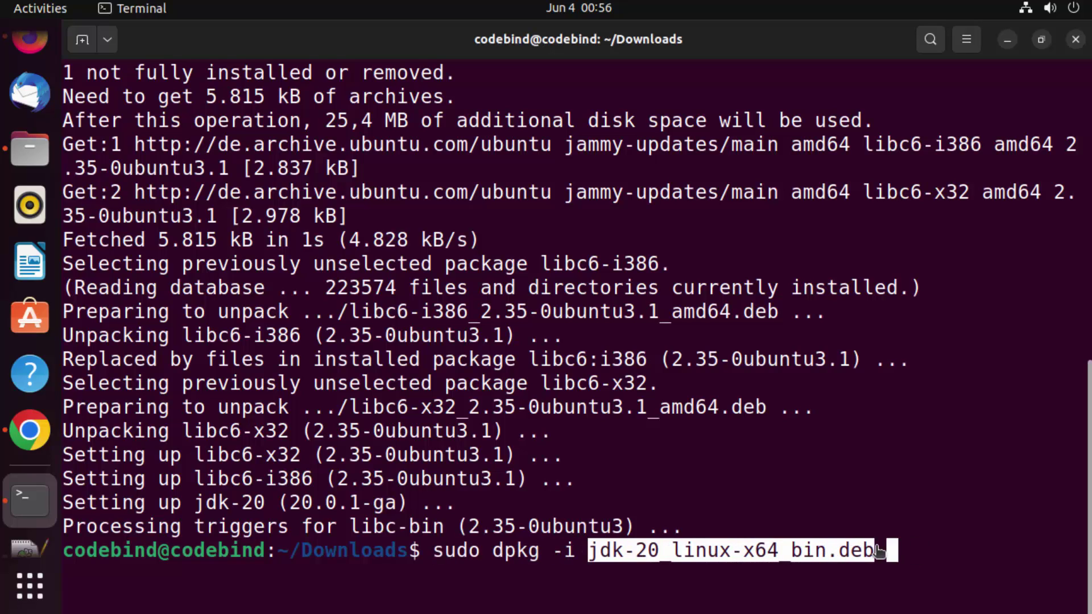
pyautogui.click(914, 542)
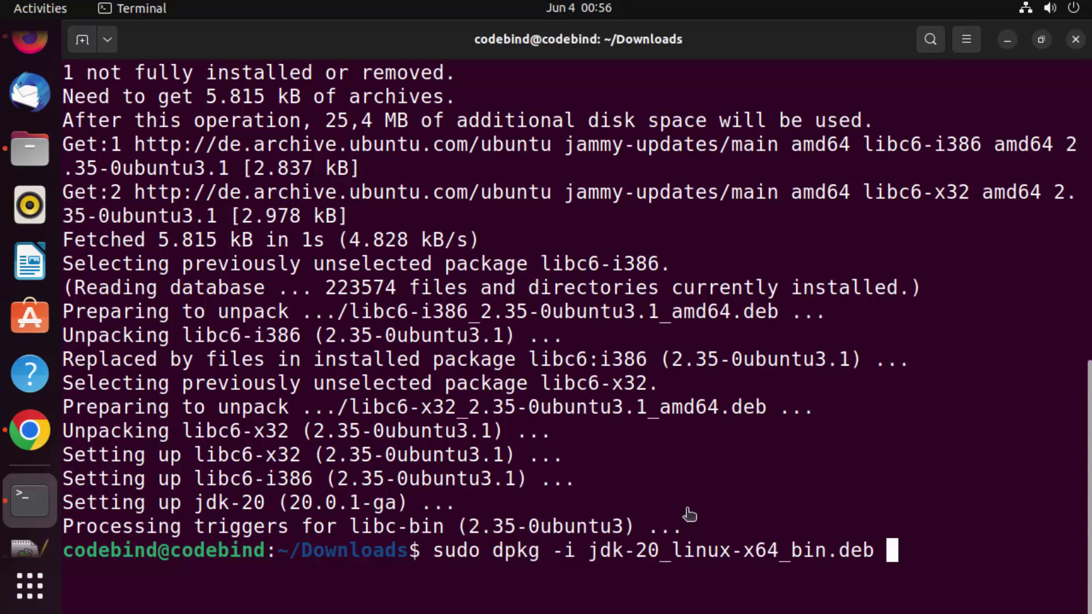
pyautogui.scroll(7, 663, 454)
pyautogui.scroll(2, 662, 453)
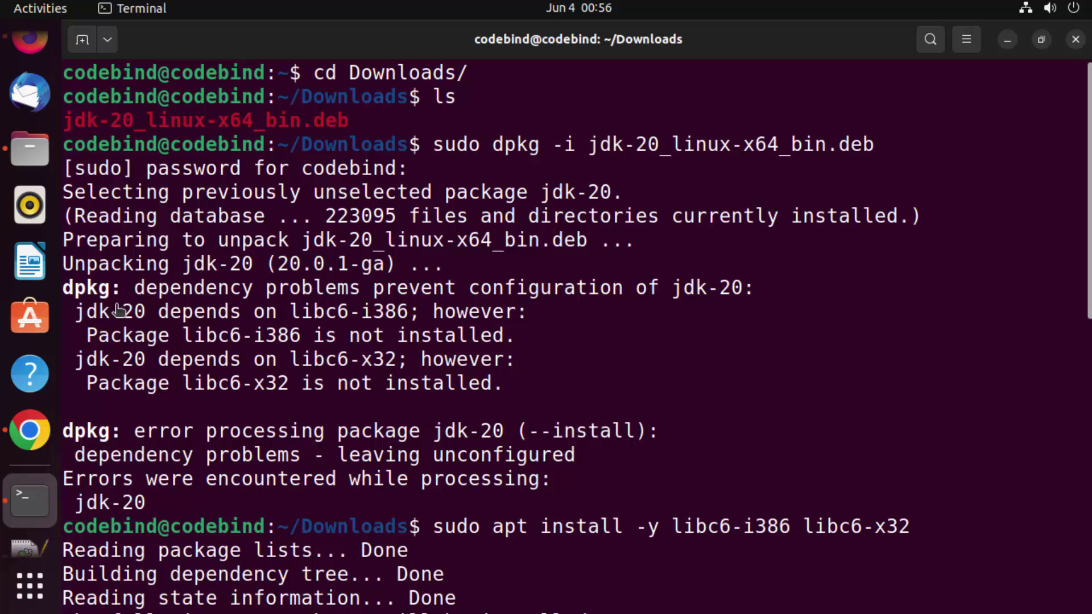
pyautogui.moveTo(146, 297); pyautogui.dragTo(469, 297)
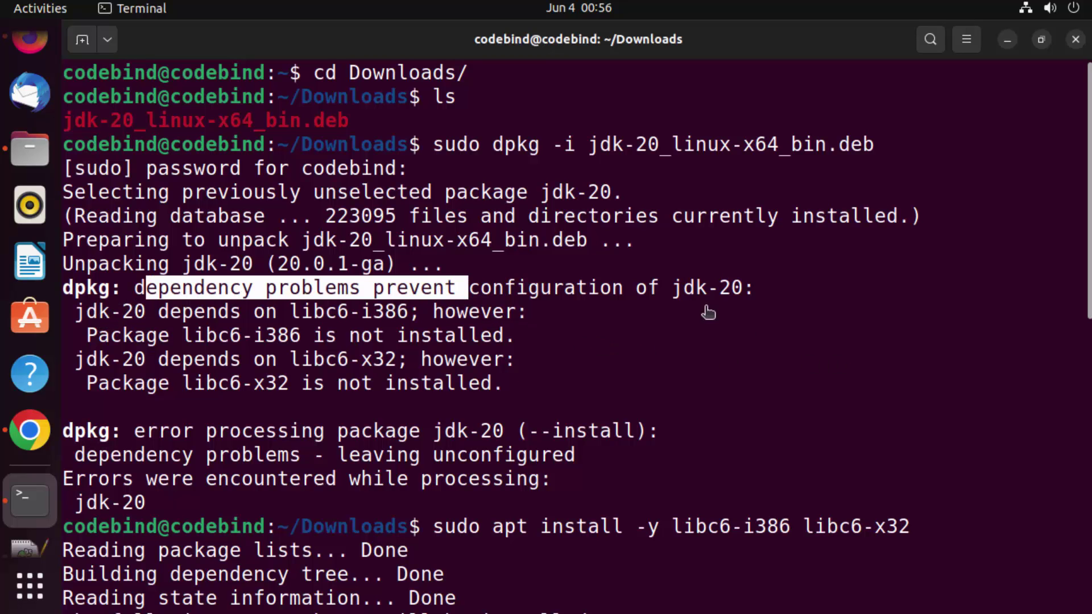
pyautogui.doubleClick(691, 288)
pyautogui.scroll(-5, 794, 382)
pyautogui.scroll(-4, 794, 382)
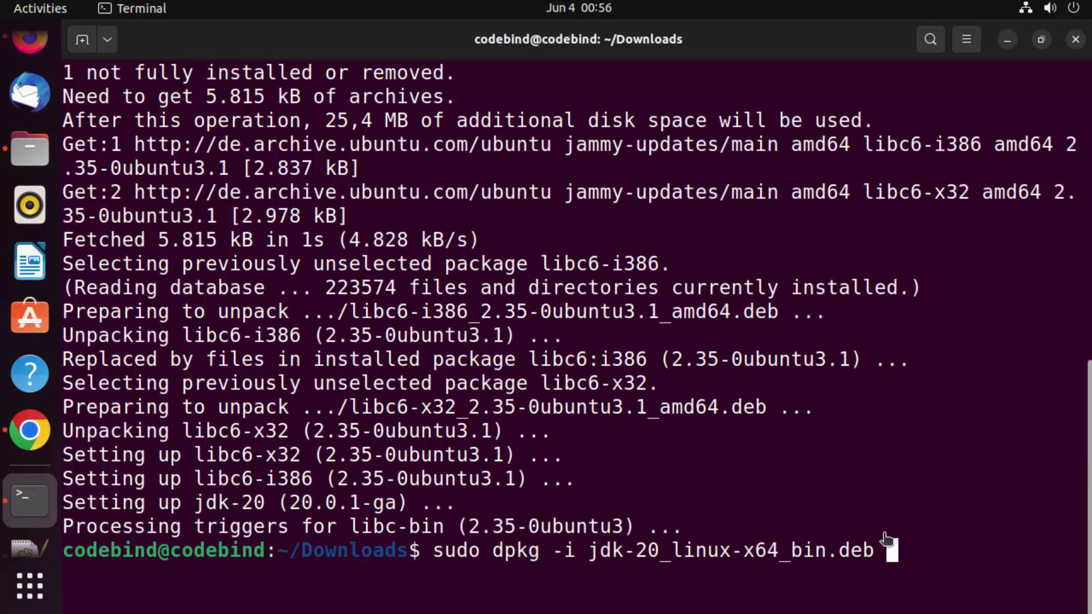
pyautogui.press('Return')
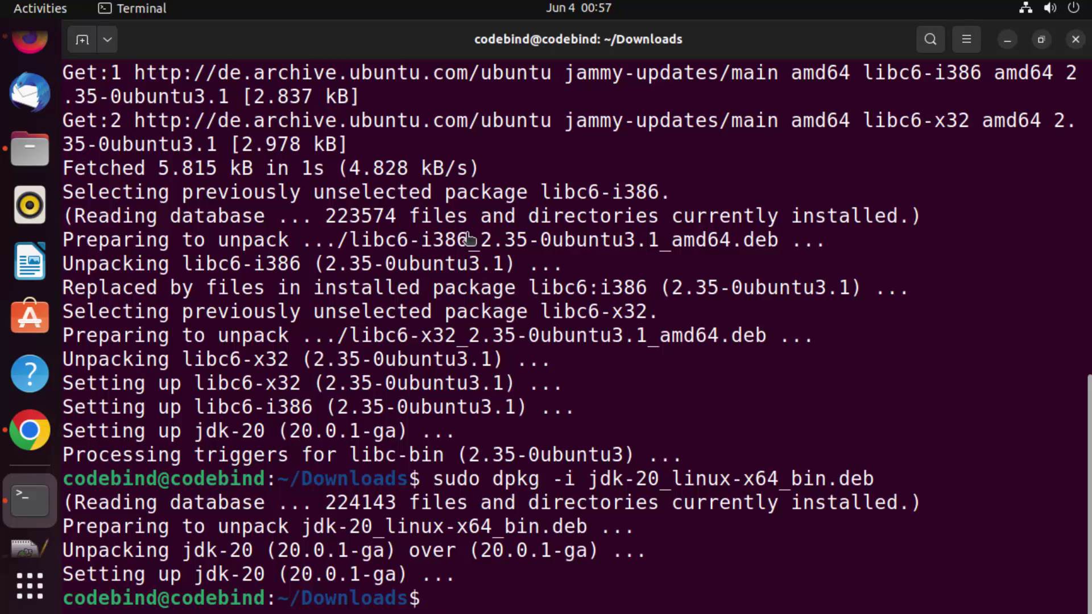
# - Review the repeated dpkg command and its package file name, and clear the terminal with clear
pyautogui.moveTo(885, 479); pyautogui.dragTo(433, 480)
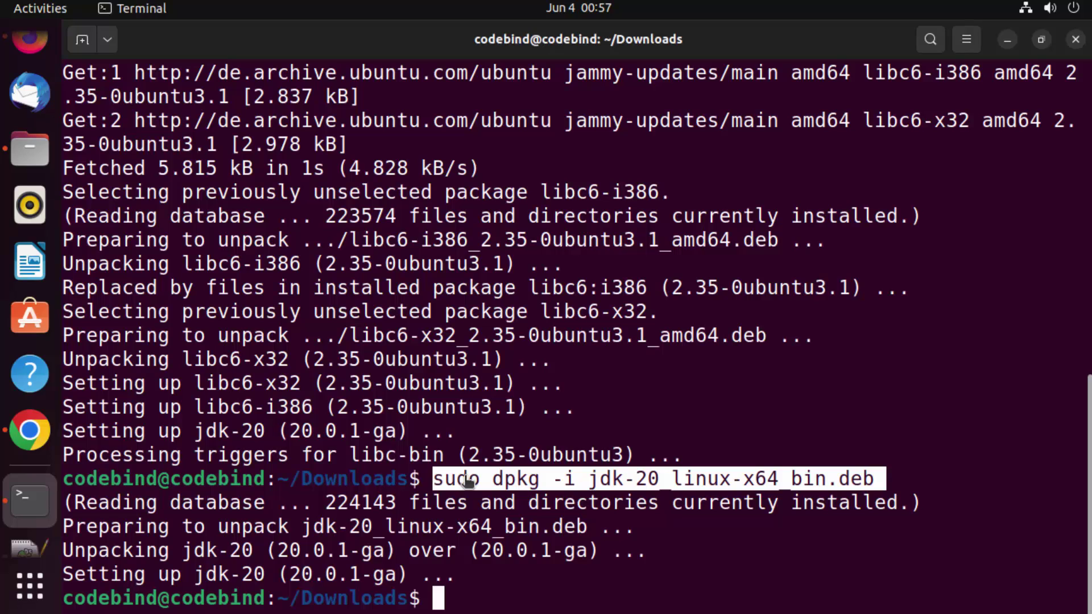
pyautogui.click(622, 484)
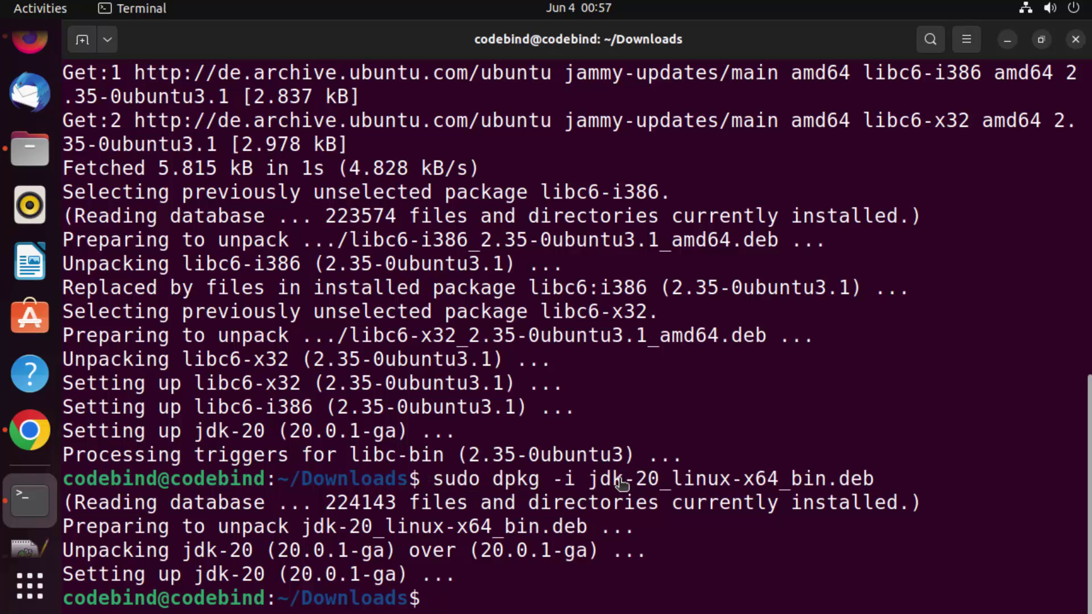
pyautogui.doubleClick(621, 484)
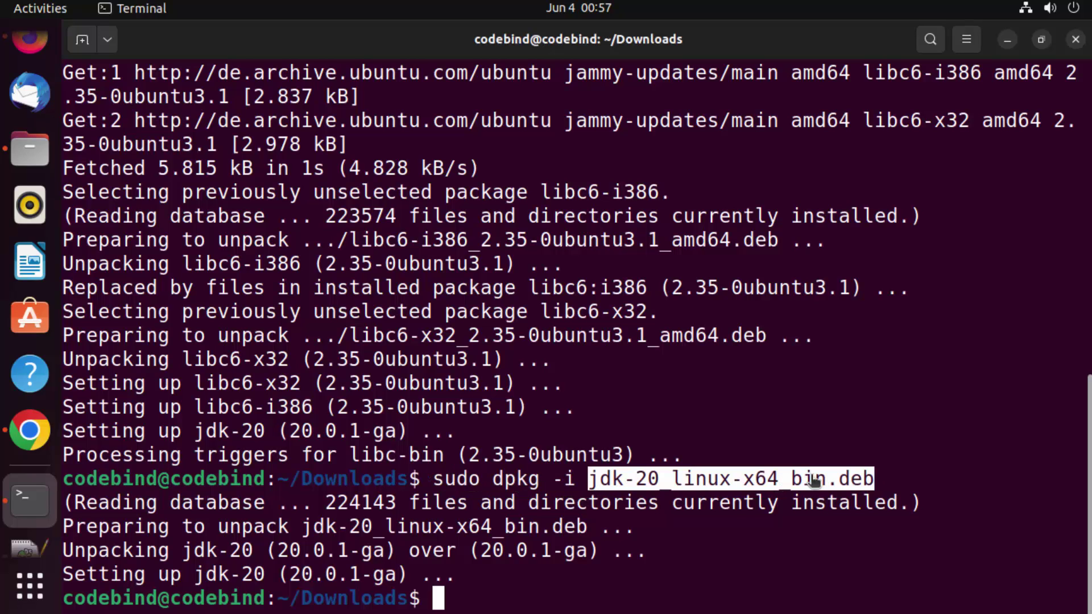
pyautogui.click(747, 552)
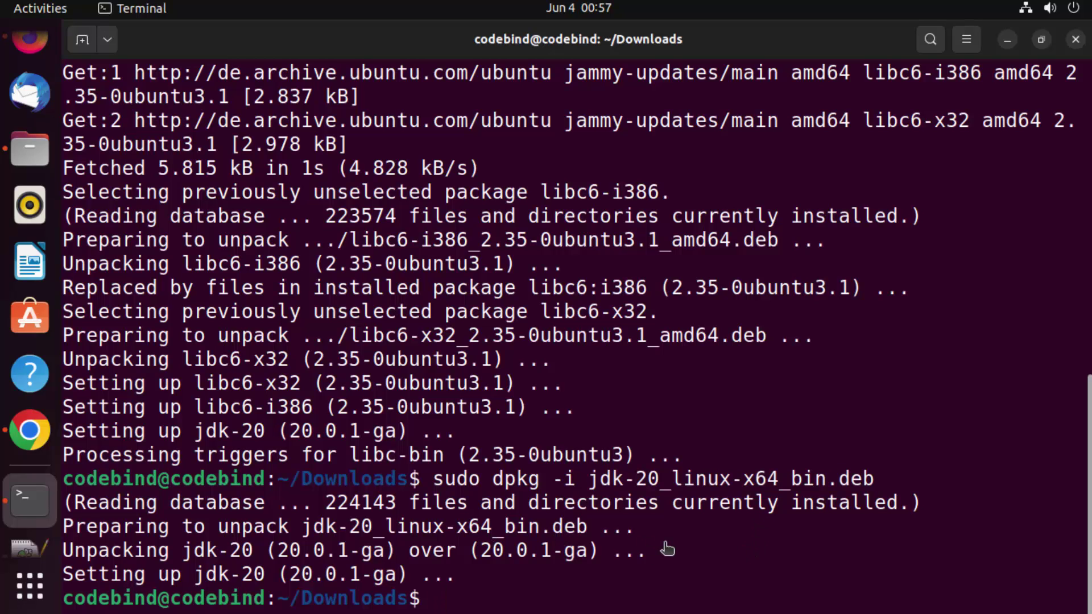
pyautogui.write('clear')
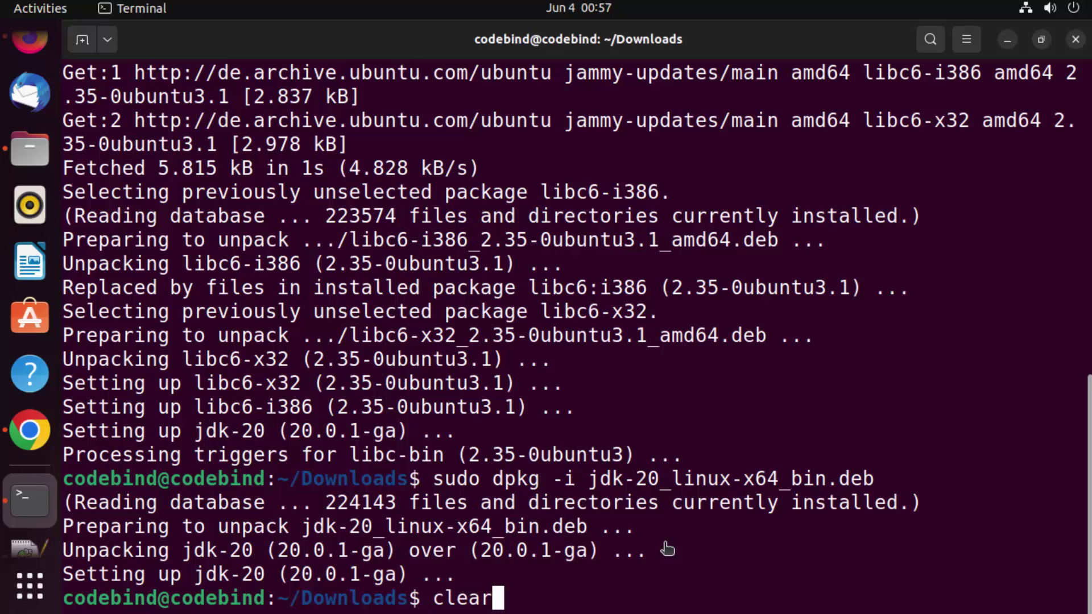
pyautogui.press('Return')
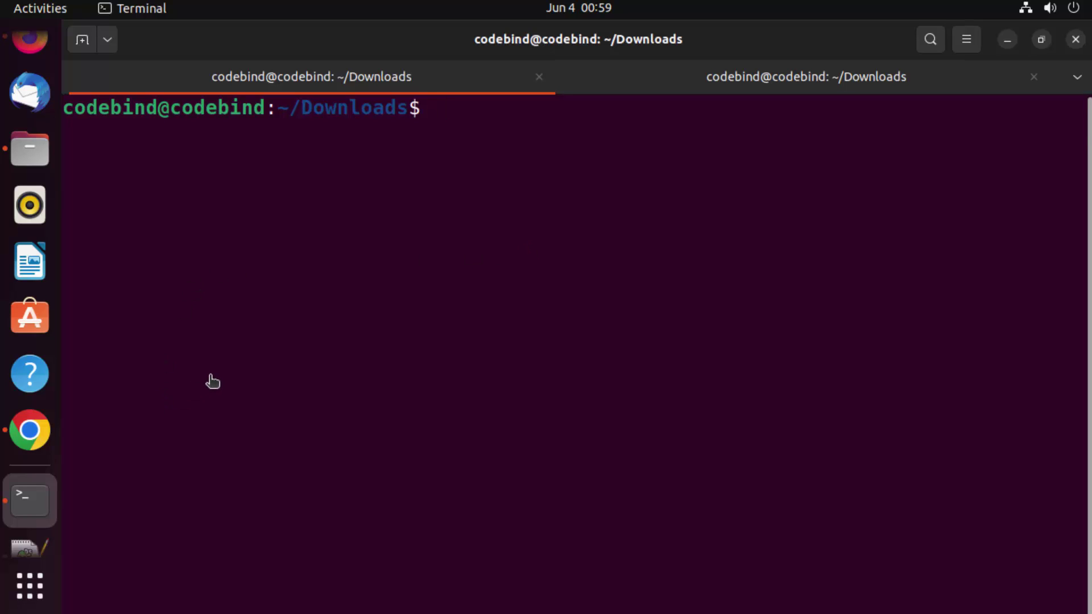
# - Switch to Notepad++ and examine the dpkg command and the java update-alternatives command in change.log
pyautogui.scroll(-3, 23, 495)
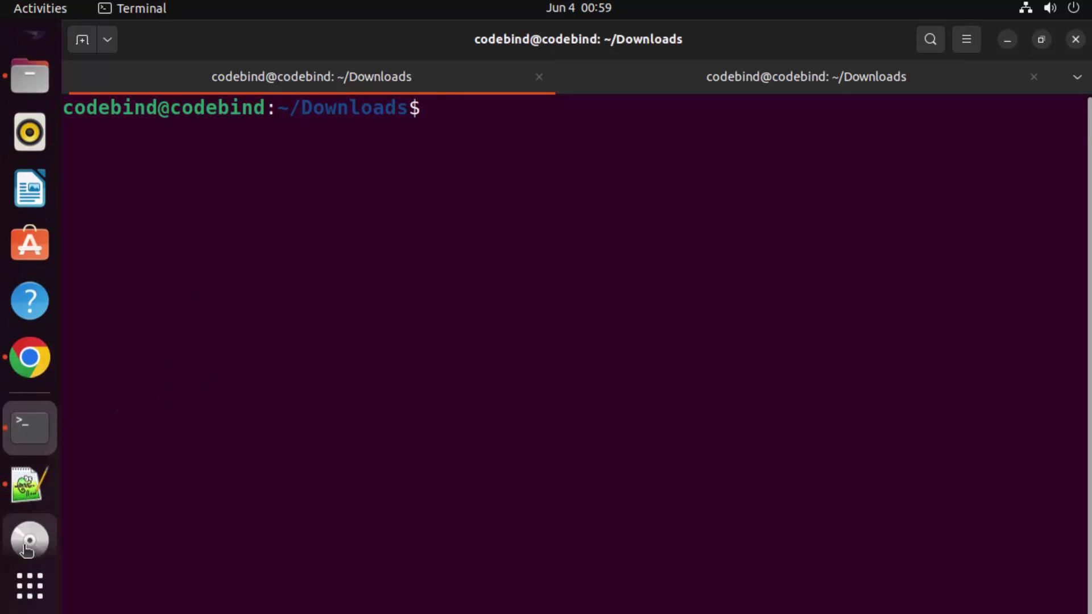
pyautogui.click(21, 421)
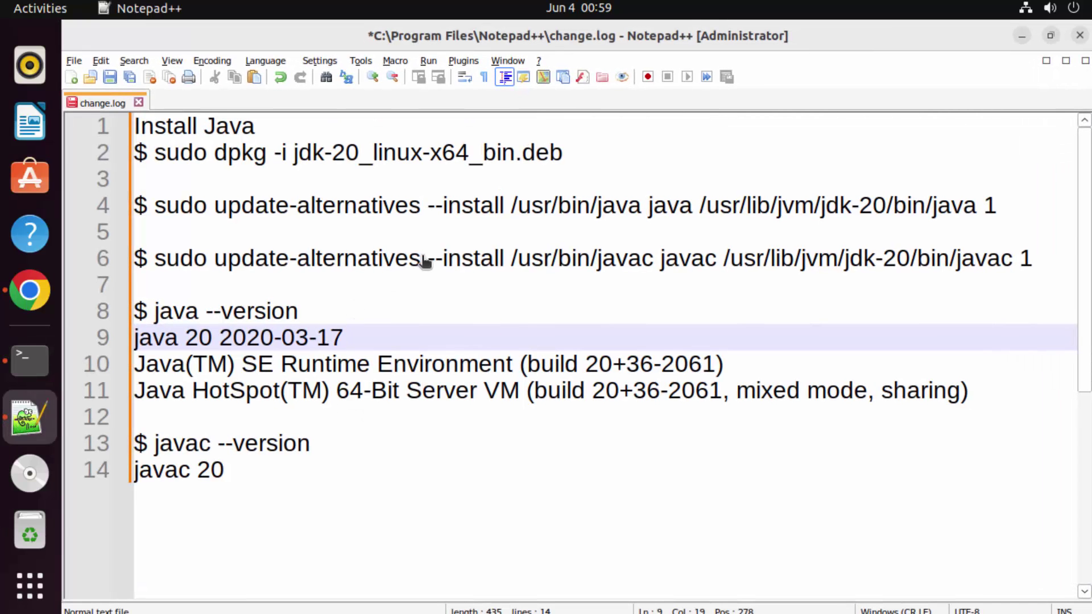
pyautogui.click(173, 223)
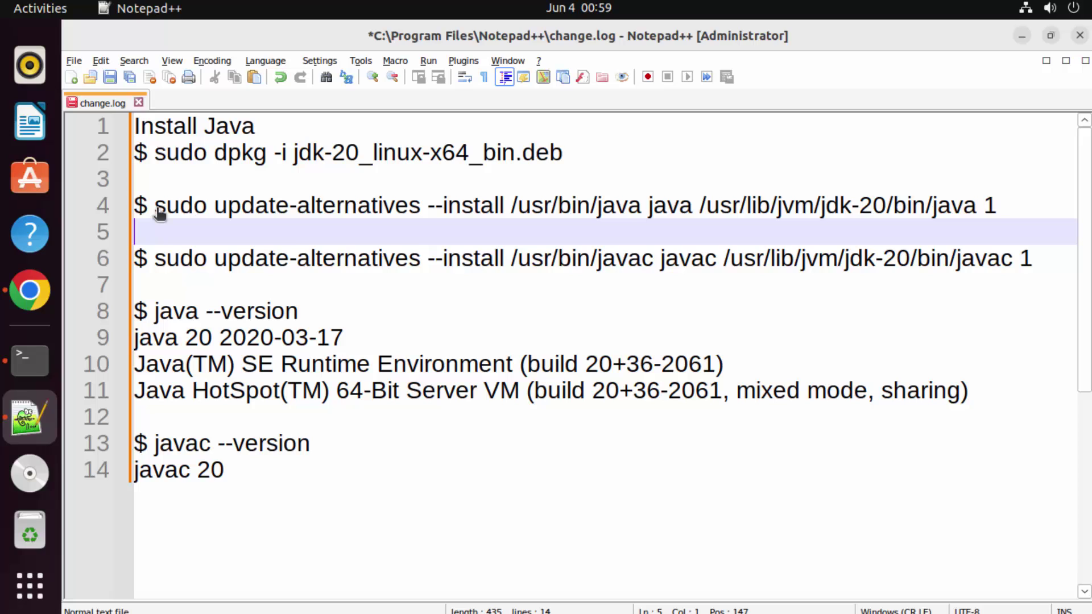
pyautogui.moveTo(157, 210); pyautogui.dragTo(1000, 209)
pyautogui.click(405, 243)
pyautogui.moveTo(590, 155); pyautogui.dragTo(166, 164)
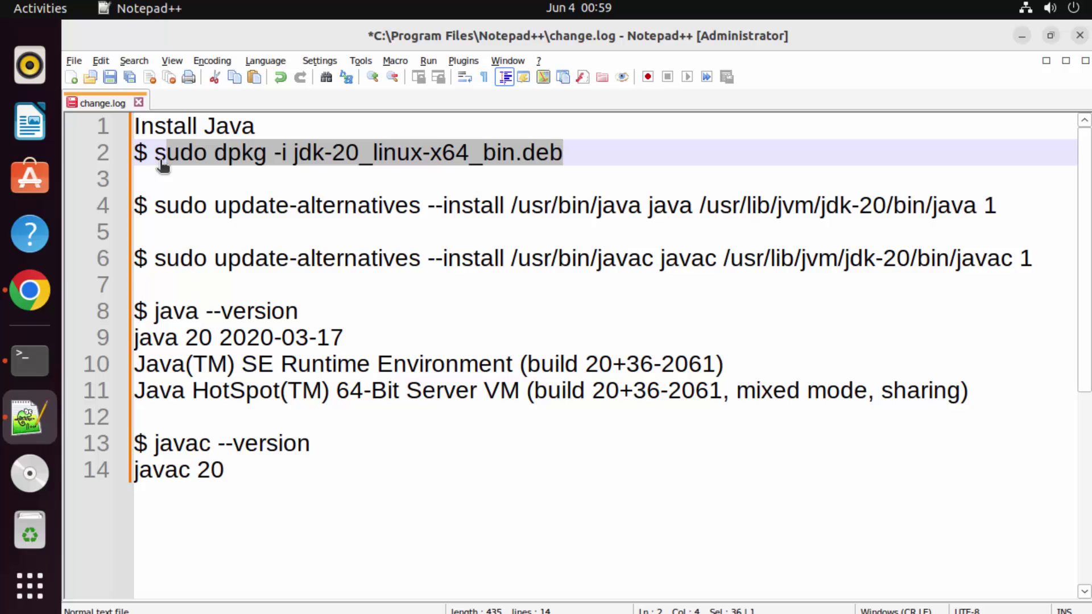
pyautogui.click(299, 156)
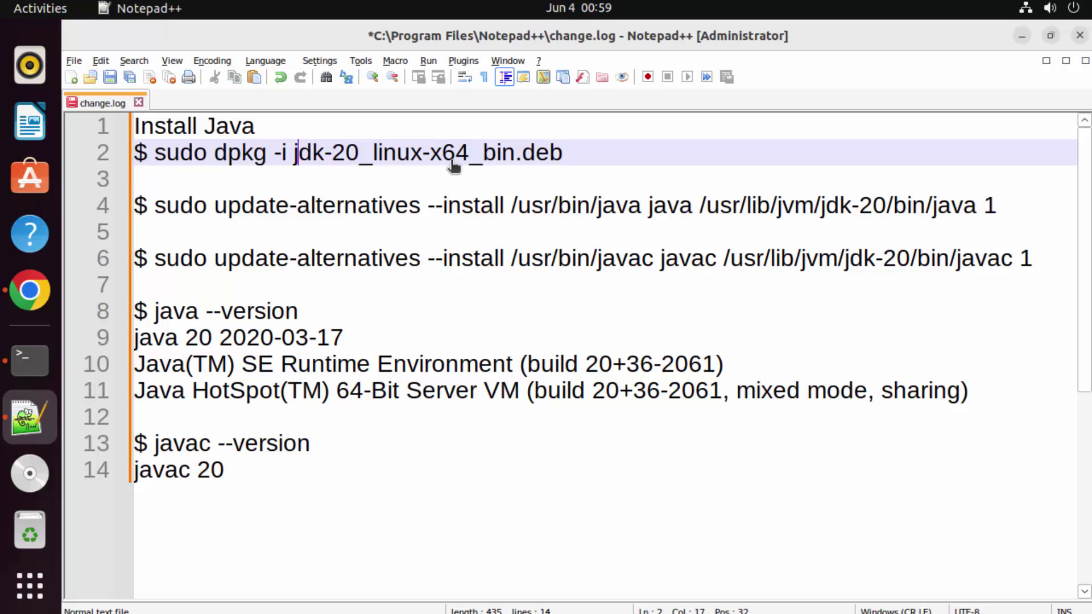
# - Copy the java command from change.log and run sudo update-alternatives --install /usr/bin/java java /usr/lib/jvm/jdk-20/bin/java 1 in Terminal
pyautogui.moveTo(157, 211); pyautogui.dragTo(1000, 211)
pyautogui.hotkey('ctrl', 'c')
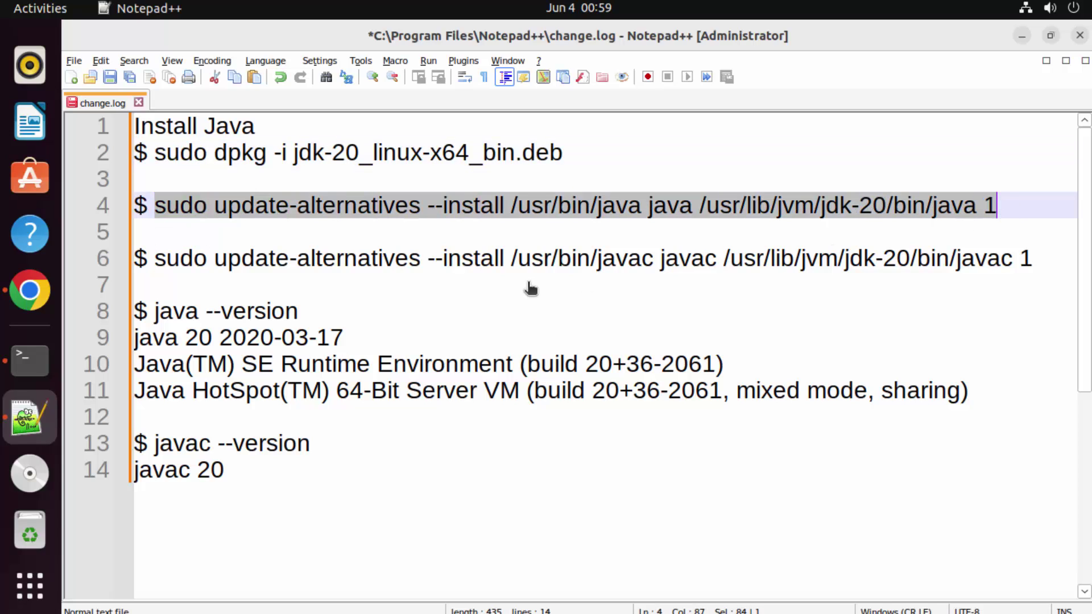
pyautogui.click(50, 361)
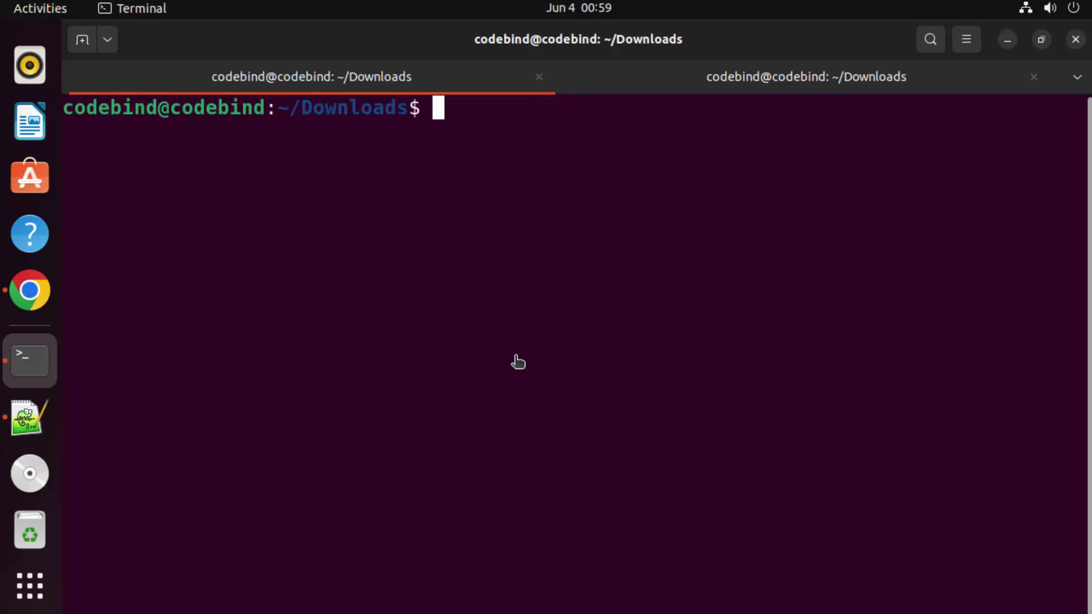
pyautogui.hotkey('ctrl', 'shift', 'v')
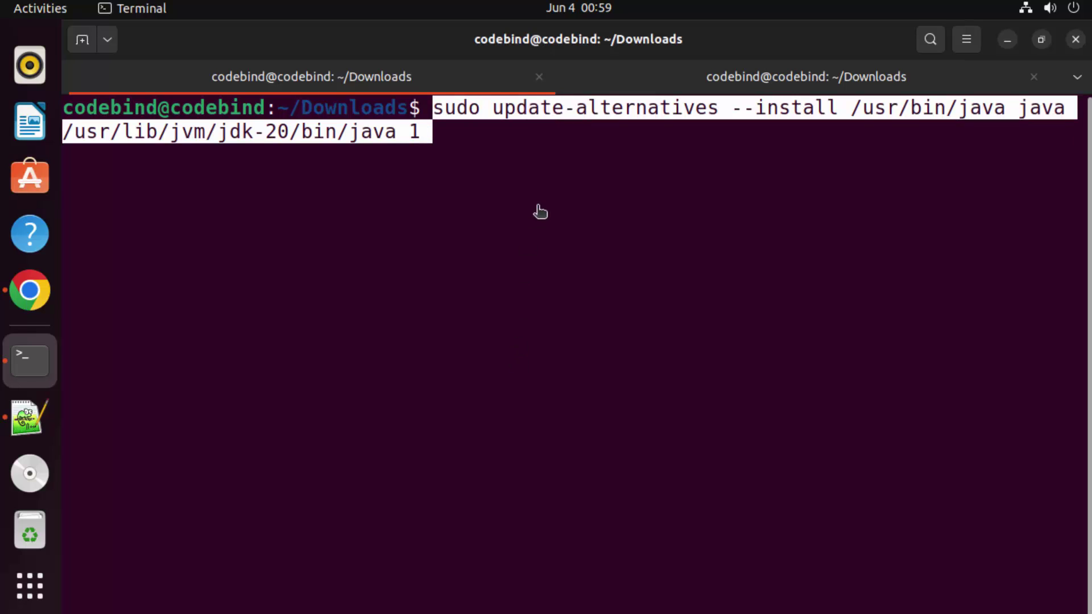
pyautogui.doubleClick(563, 108)
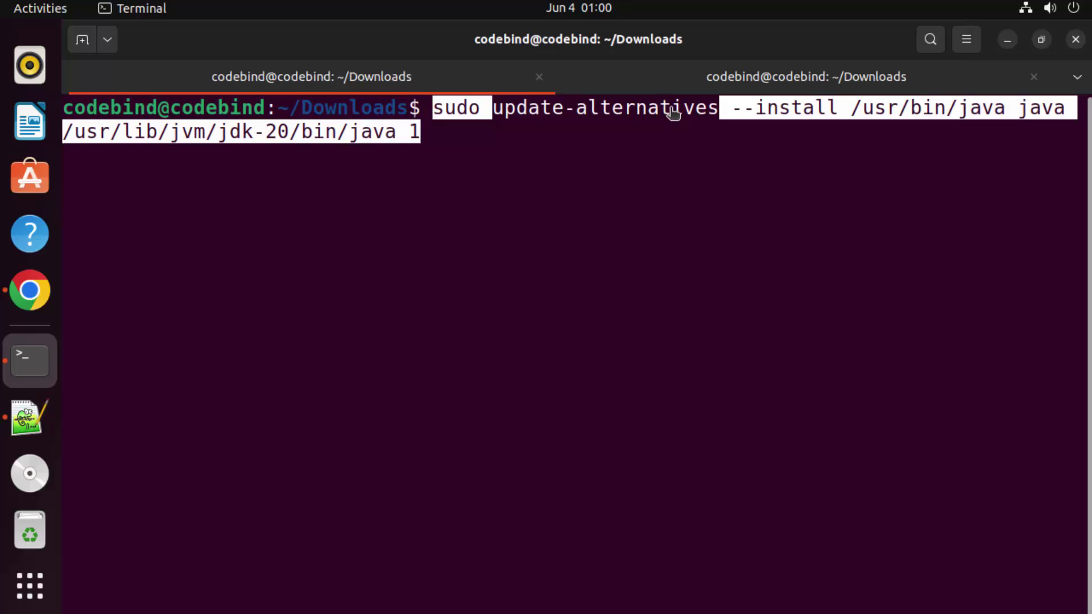
pyautogui.click(860, 111)
pyautogui.moveTo(853, 111); pyautogui.dragTo(912, 111)
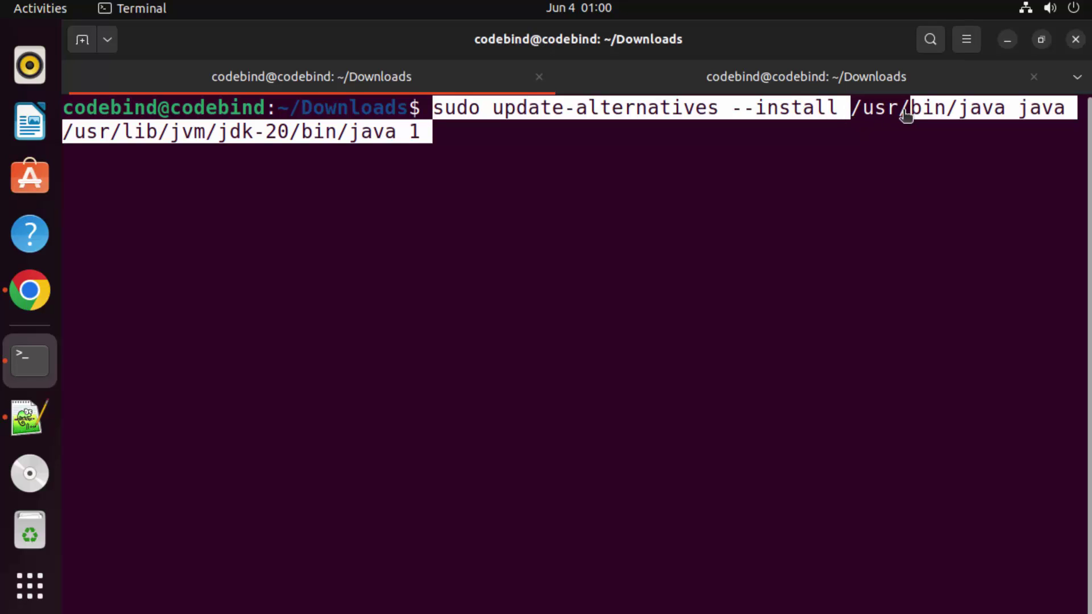
pyautogui.click(1036, 121)
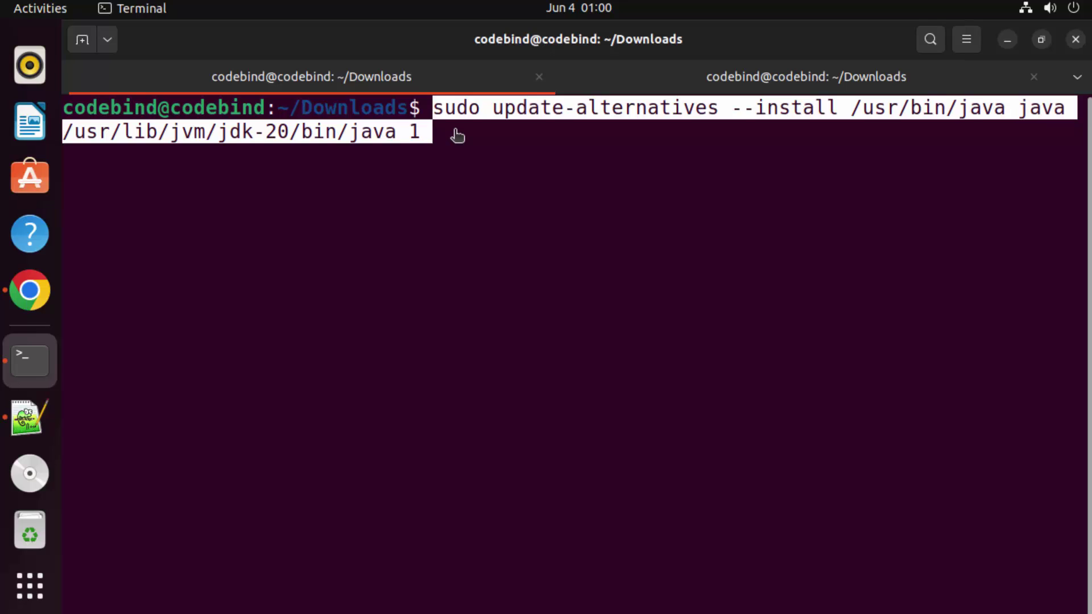
pyautogui.press('Return')
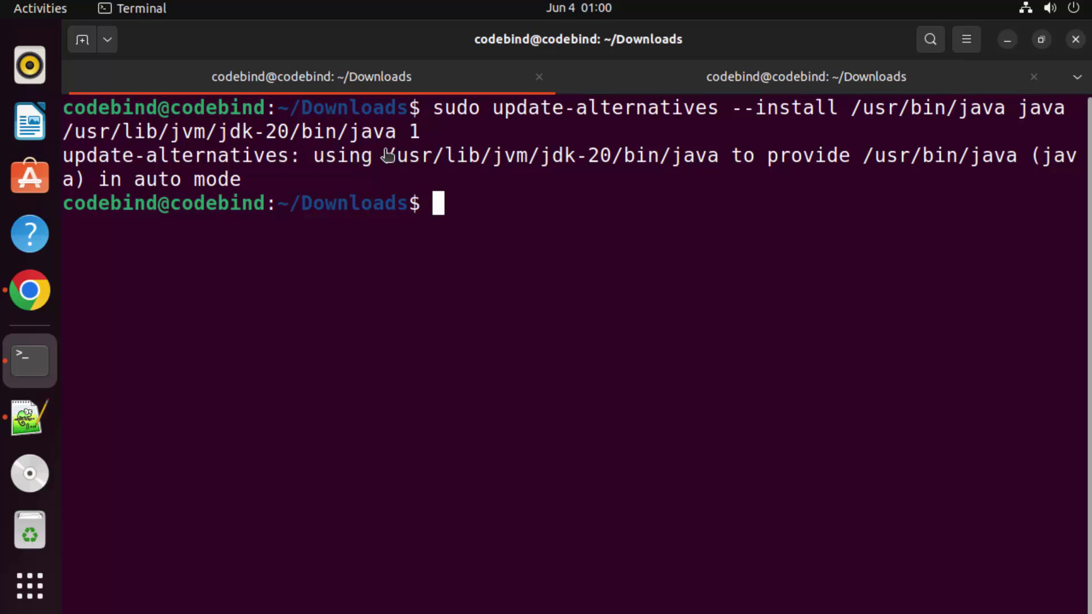
# - Review the JDK path in the update-alternatives output, the version number 20 in the command, and the complete java command
pyautogui.moveTo(385, 157); pyautogui.dragTo(641, 160)
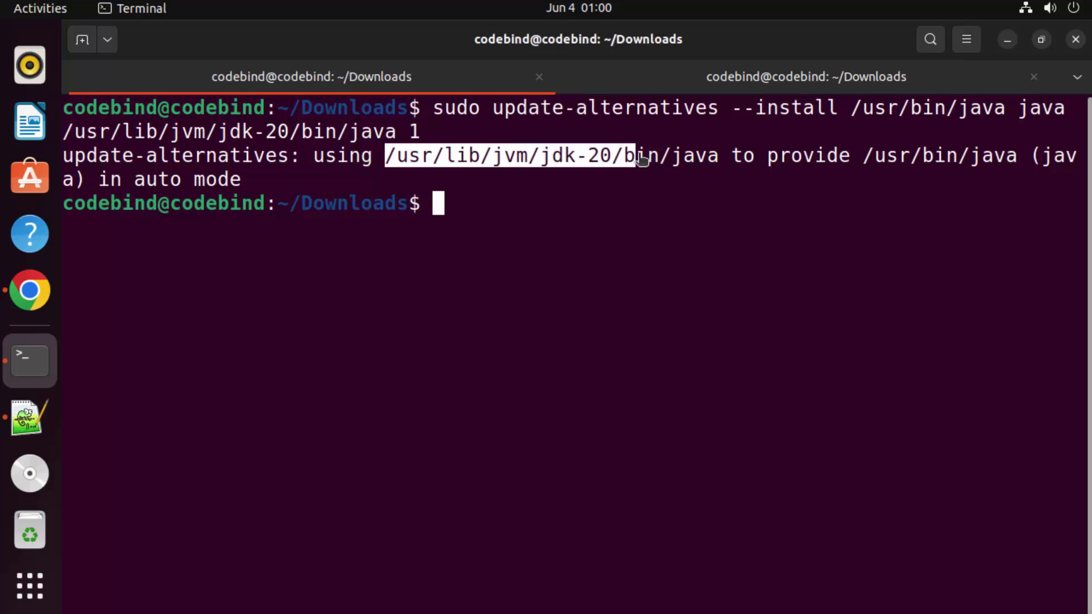
pyautogui.click(878, 163)
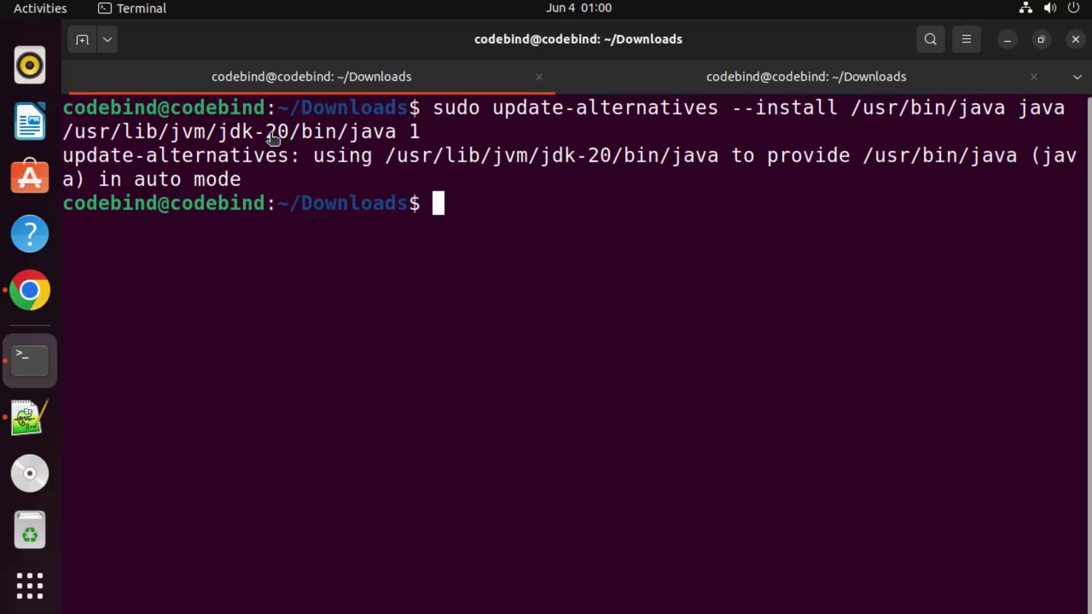
pyautogui.moveTo(271, 135); pyautogui.dragTo(289, 145)
pyautogui.click(273, 136)
pyautogui.moveTo(288, 131); pyautogui.dragTo(268, 130)
pyautogui.moveTo(433, 109); pyautogui.dragTo(451, 131)
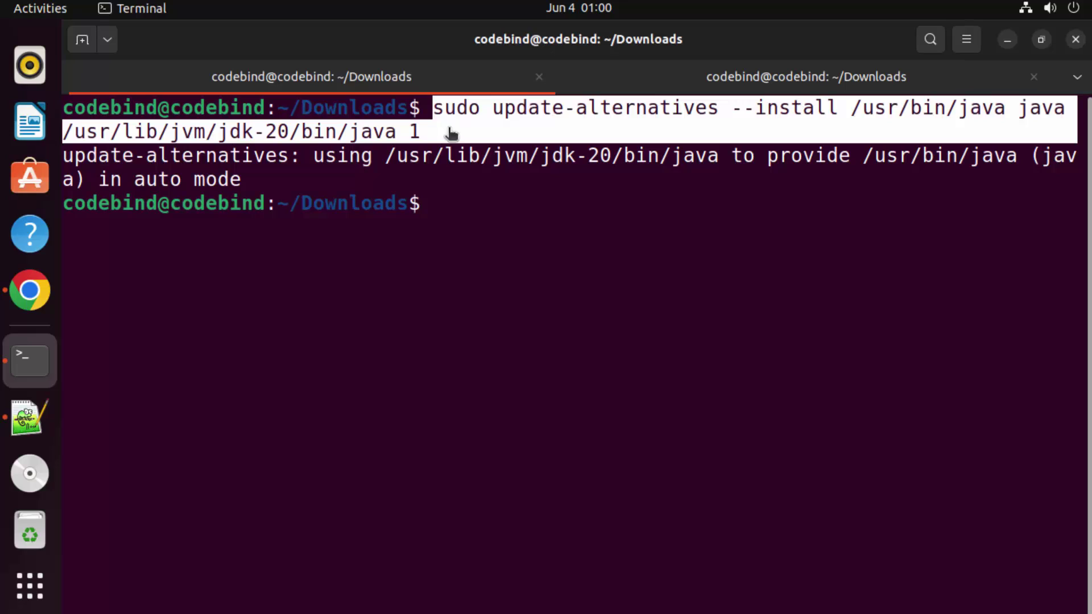
pyautogui.click(492, 218)
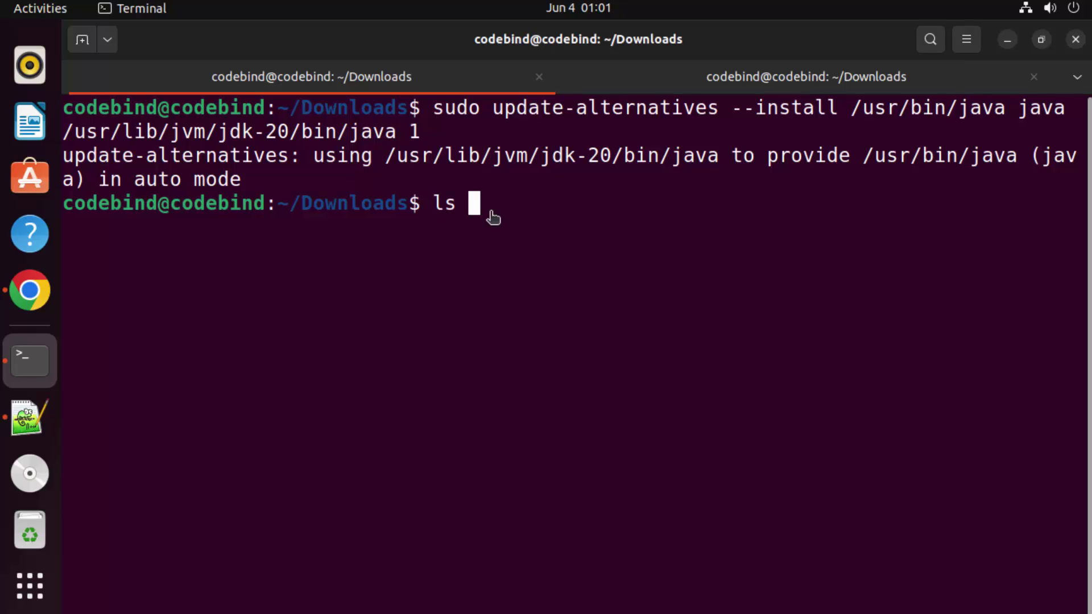
# - List the contents of the JVM folder with ls /usr/lib/jvm/, using the path from the java command
pyautogui.write('ls /usr/')
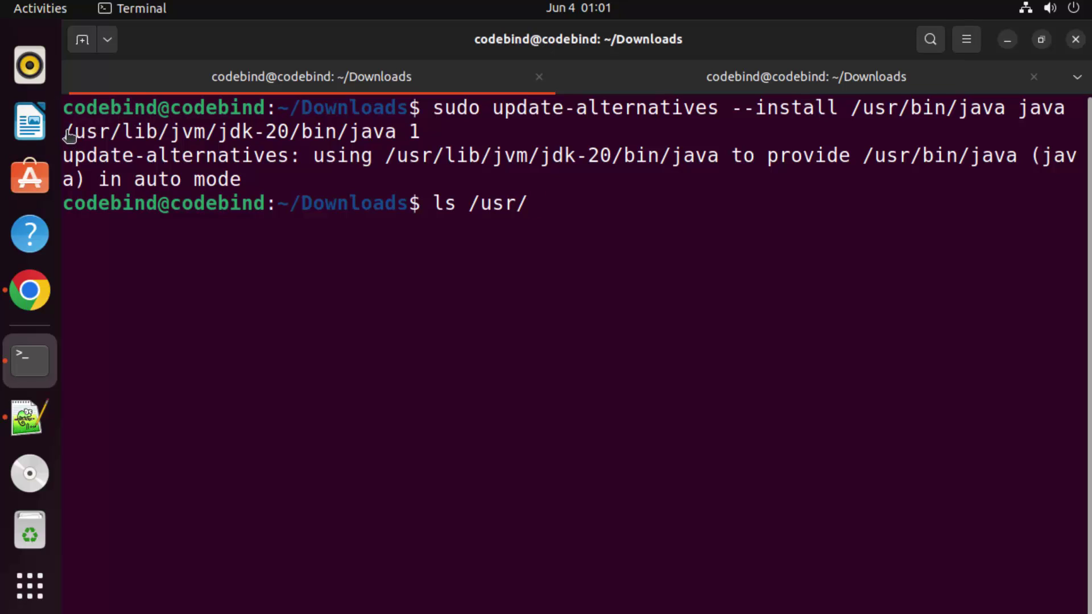
pyautogui.moveTo(63, 134); pyautogui.dragTo(222, 135)
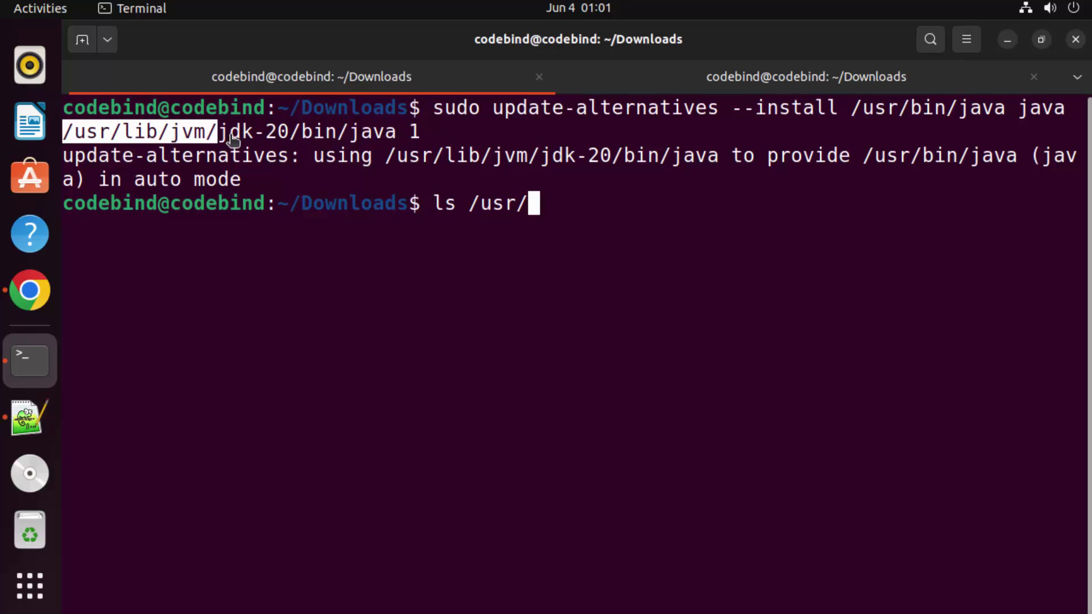
pyautogui.moveTo(221, 135); pyautogui.dragTo(288, 139)
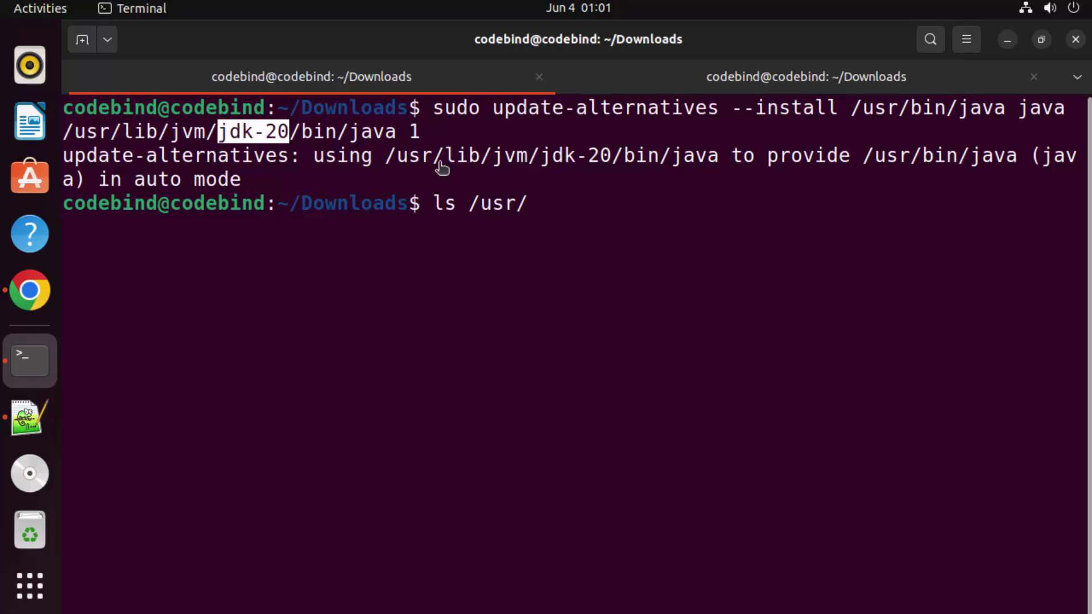
pyautogui.click(580, 215)
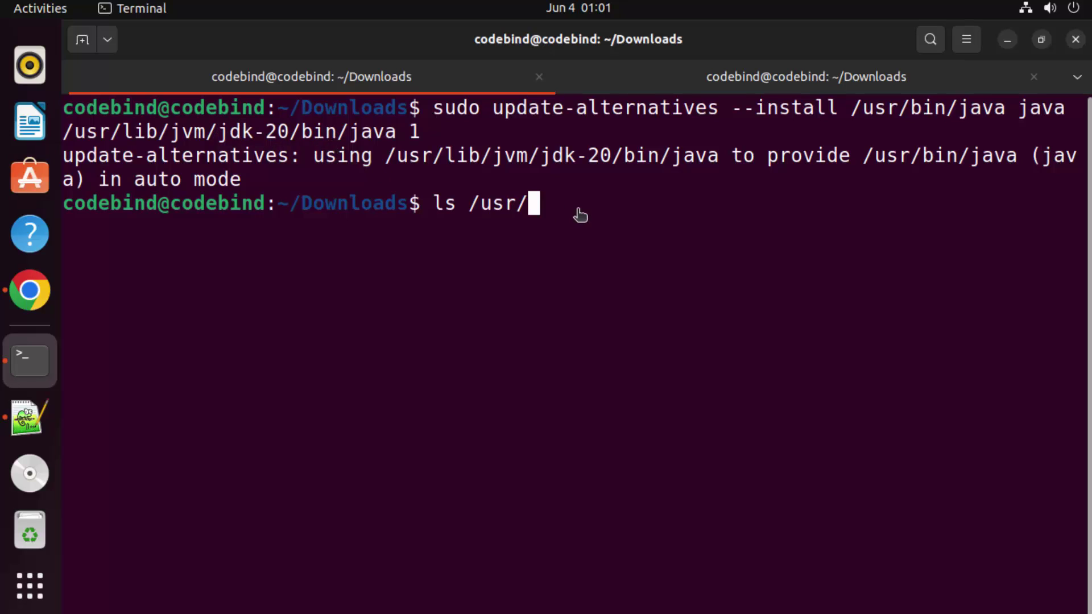
pyautogui.write('lib/jvm/jdk-20/')
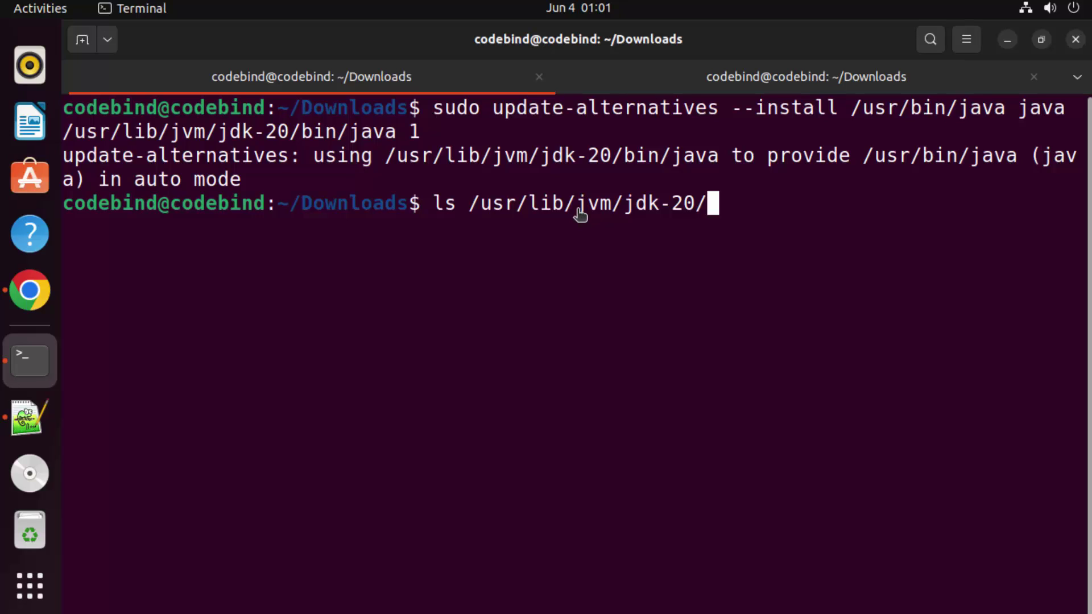
pyautogui.press('BackSpace')
pyautogui.press('BackSpace')
pyautogui.press('BackSpace')
pyautogui.press('BackSpace')
pyautogui.press('BackSpace')
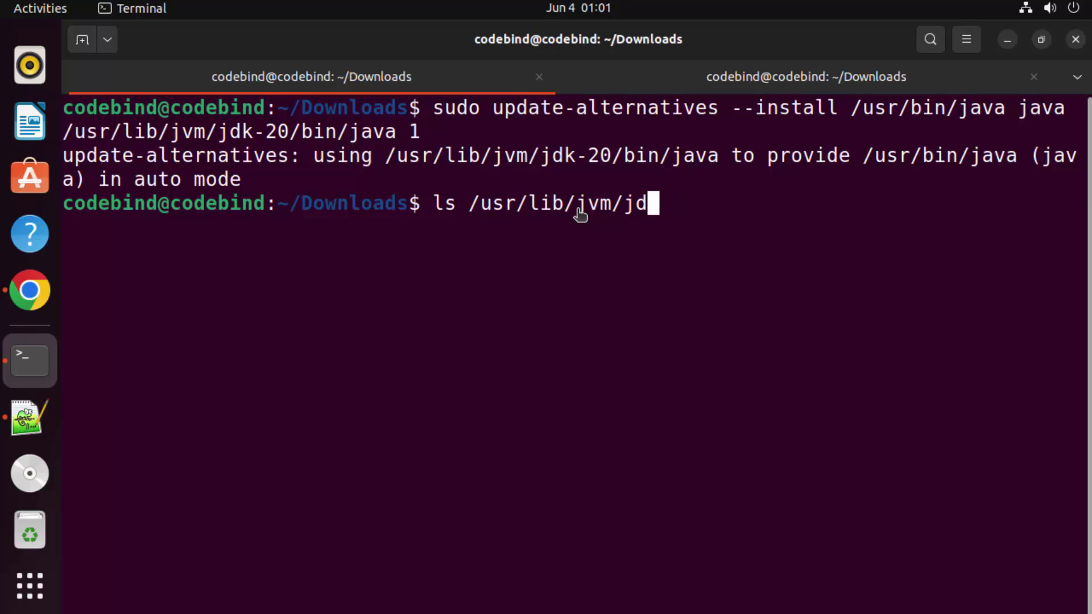
pyautogui.press('BackSpace')
pyautogui.press('BackSpace')
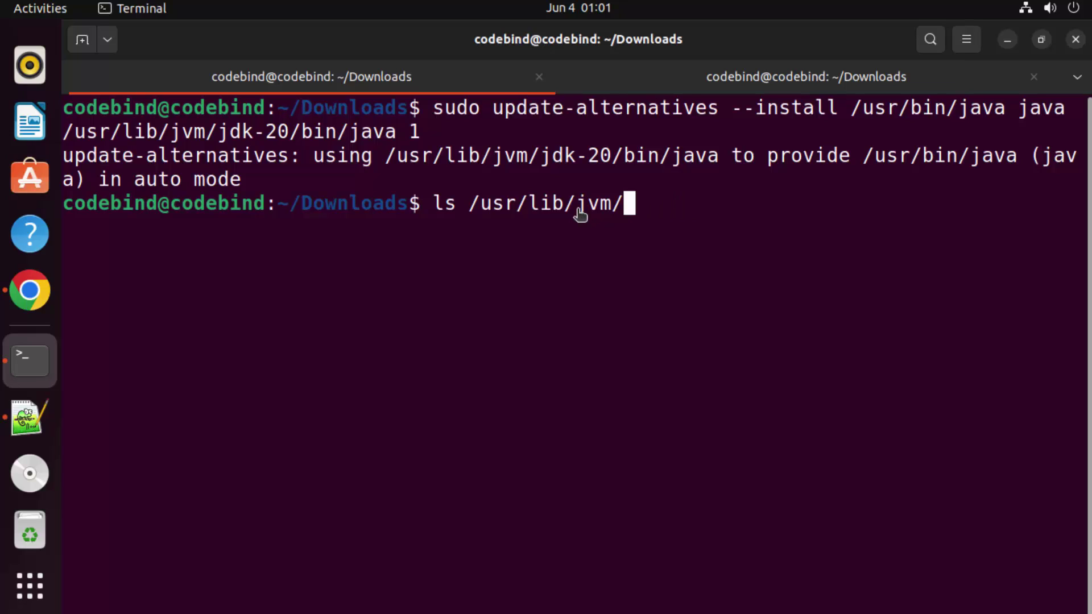
pyautogui.press('Return')
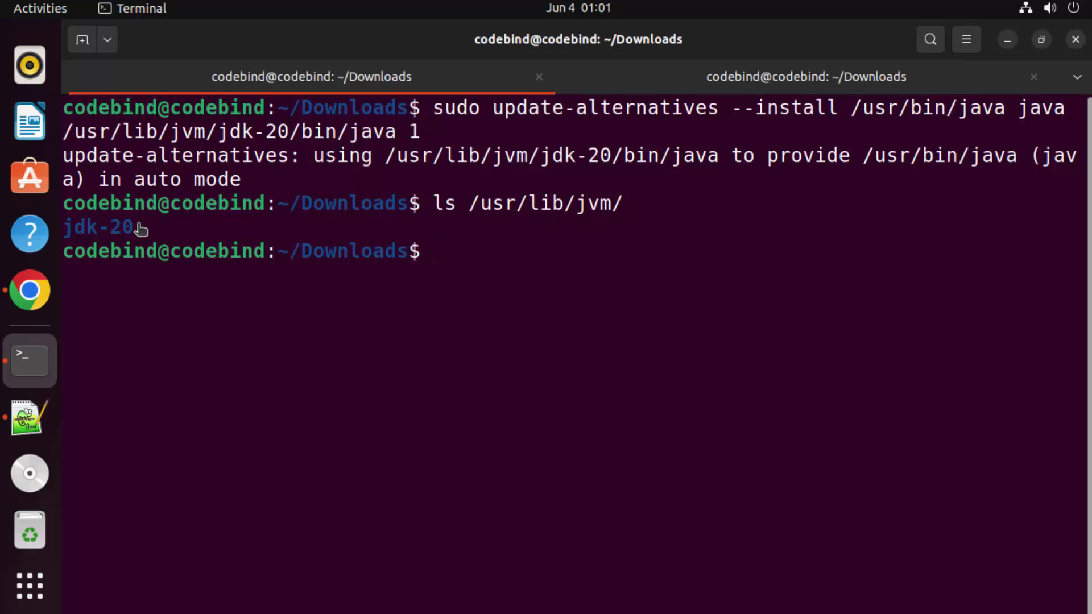
# - Compare the directory name in the listing with the JDK folder in the java update-alternatives command
pyautogui.moveTo(139, 228); pyautogui.dragTo(62, 226)
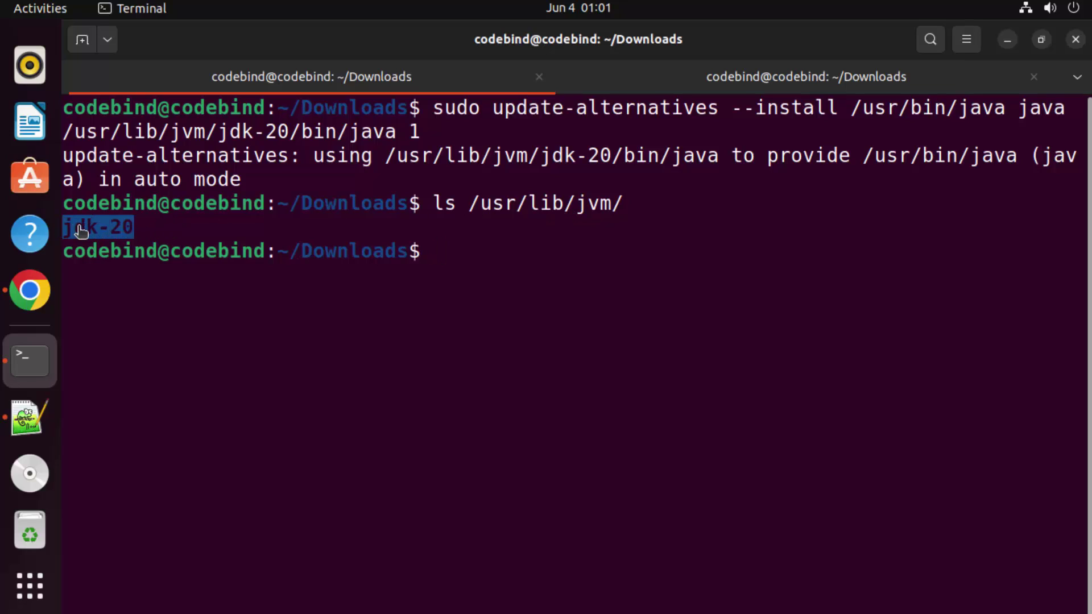
pyautogui.moveTo(218, 132); pyautogui.dragTo(293, 138)
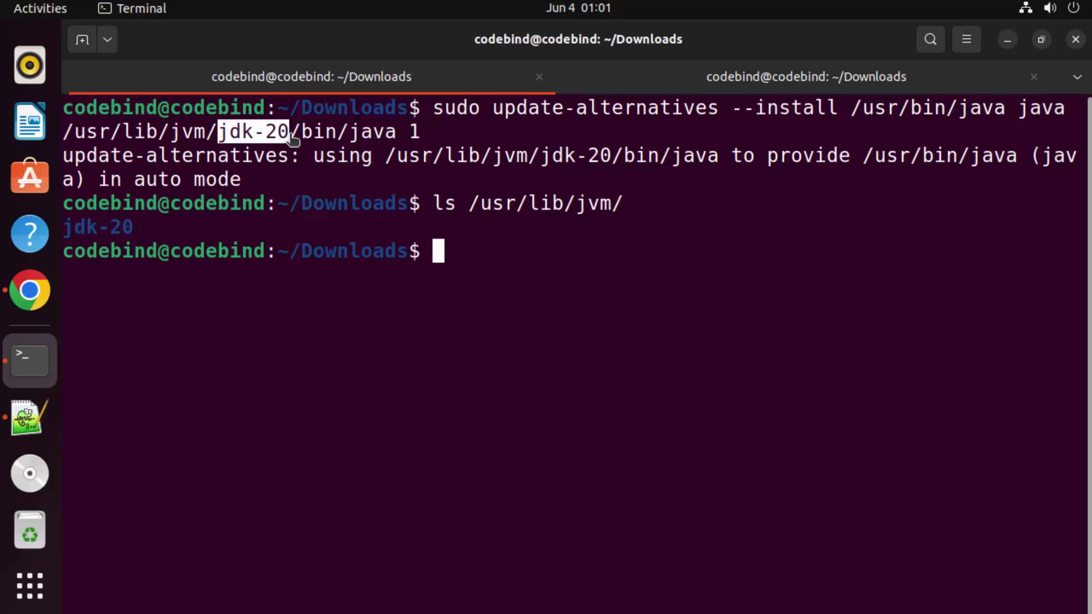
pyautogui.moveTo(149, 232); pyautogui.dragTo(80, 234)
pyautogui.moveTo(291, 133); pyautogui.dragTo(235, 132)
pyautogui.moveTo(239, 136); pyautogui.dragTo(301, 131)
pyautogui.click(284, 132)
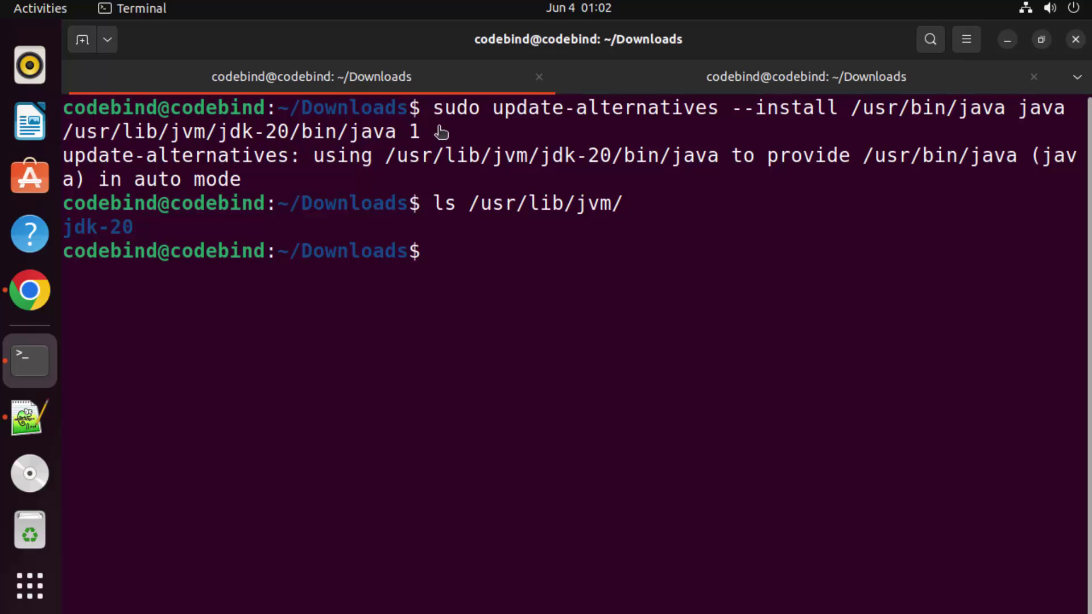
pyautogui.moveTo(441, 132); pyautogui.dragTo(421, 114)
pyautogui.click(476, 203)
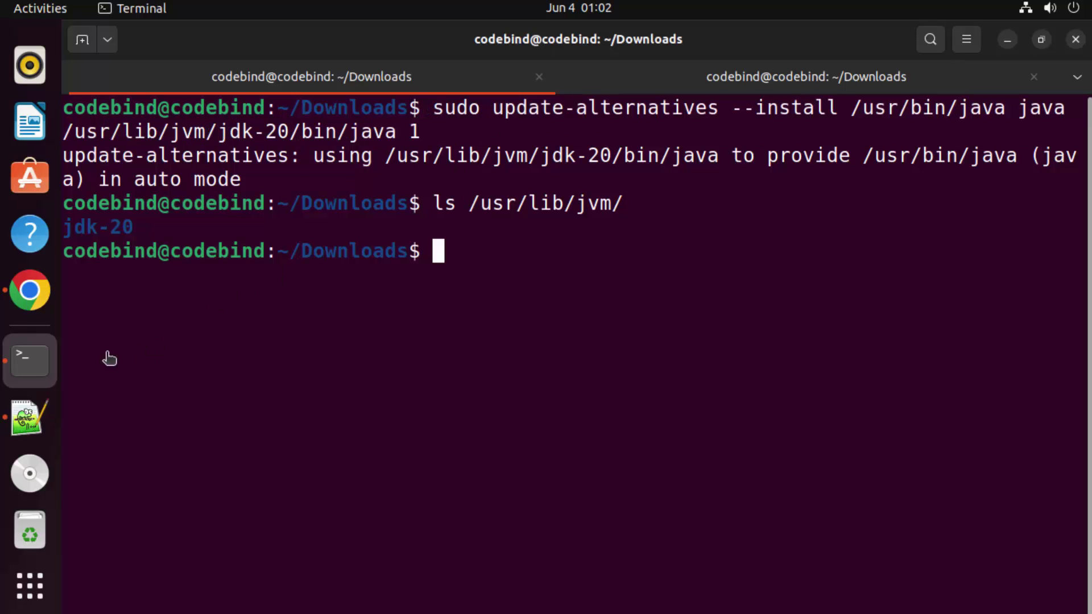
# - Copy the javac command from change.log in Notepad++ and run sudo update-alternatives --install /usr/bin/javac javac /usr/lib/jvm/jdk-20/bin/javac 1 in Terminal
pyautogui.click(29, 418)
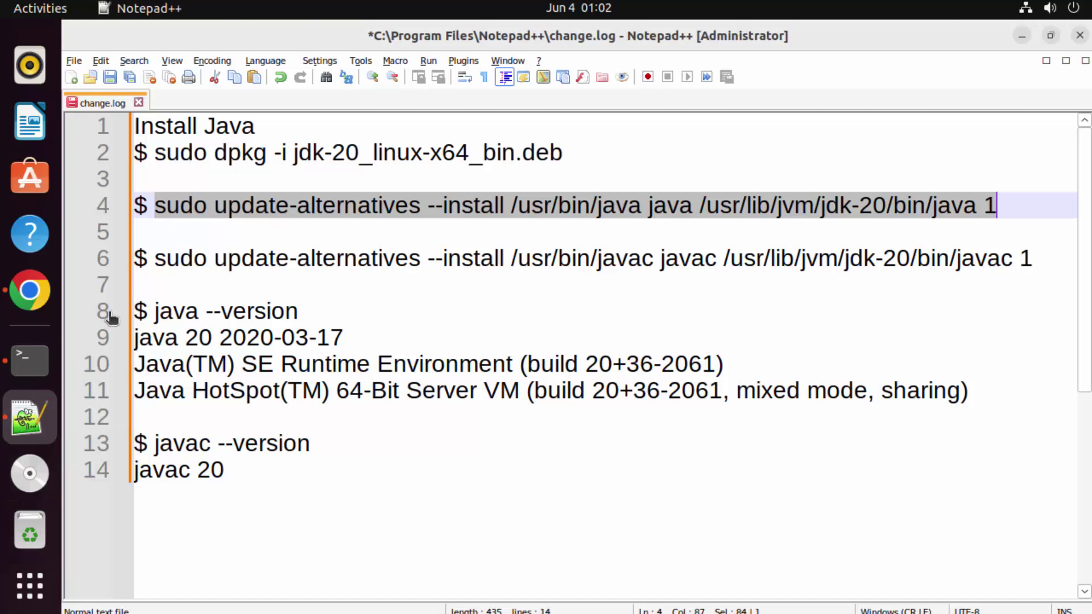
pyautogui.moveTo(155, 259); pyautogui.dragTo(1038, 256)
pyautogui.hotkey('ctrl', 'c')
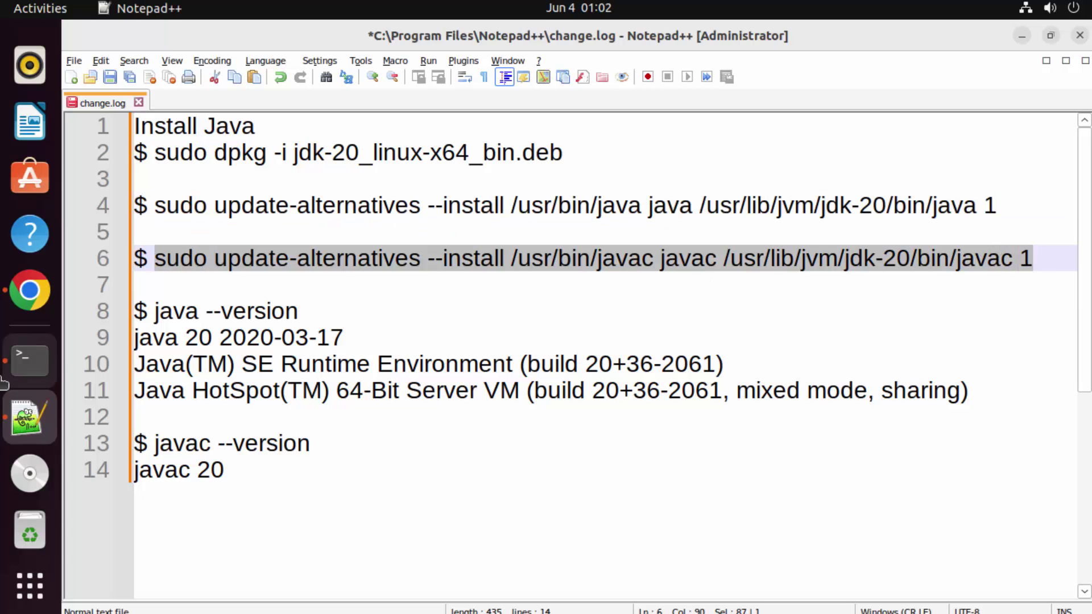
pyautogui.click(29, 361)
pyautogui.hotkey('ctrl', 'shift', 'v')
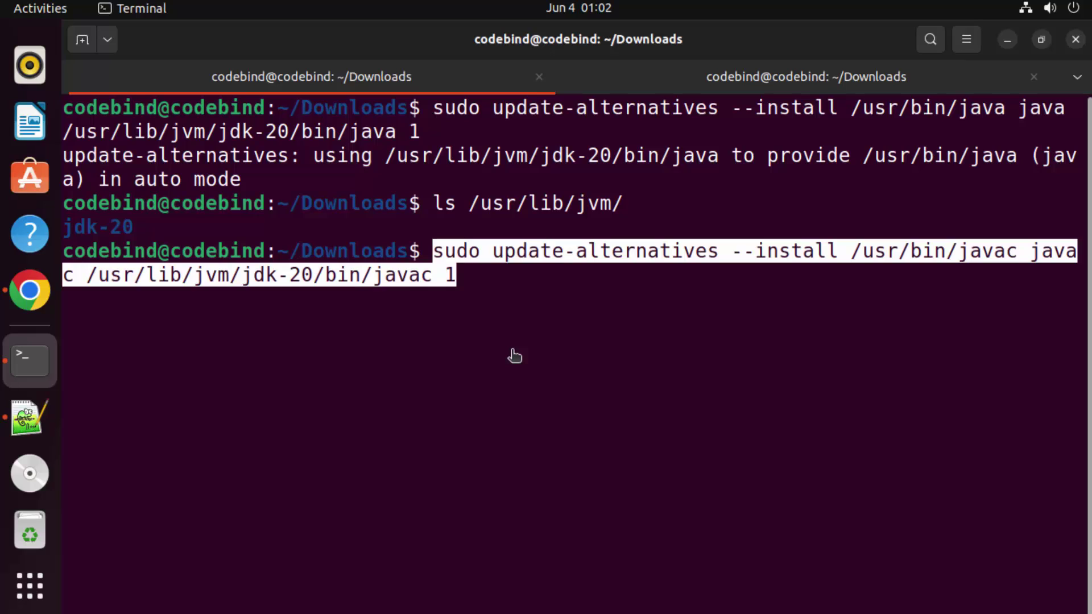
pyautogui.press('Return')
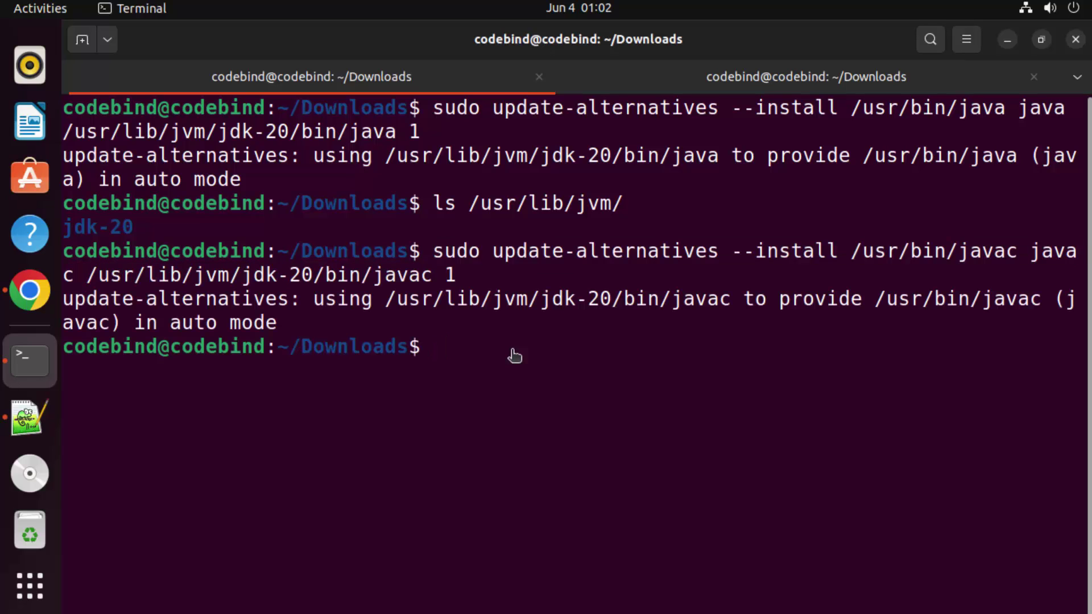
# - Review the output of the javac registration and the update-alternatives command that was run
pyautogui.moveTo(285, 324); pyautogui.dragTo(94, 282)
pyautogui.click(736, 414)
pyautogui.moveTo(445, 219); pyautogui.dragTo(736, 220)
pyautogui.click(739, 323)
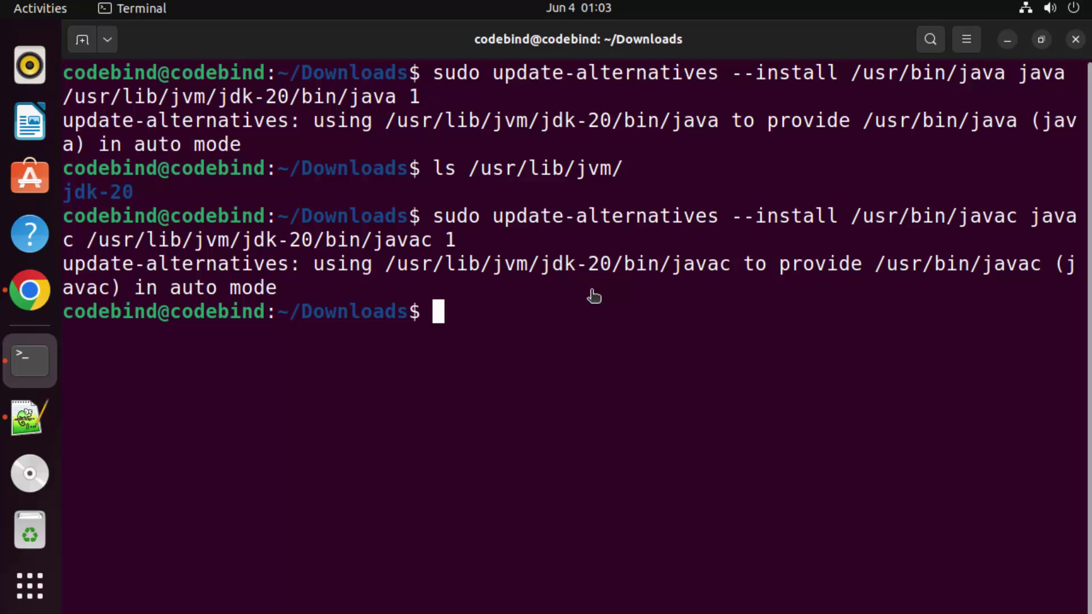
# - Check the selectable Java alternatives by running sudo update-alternatives --config java
pyautogui.write('sudo ')
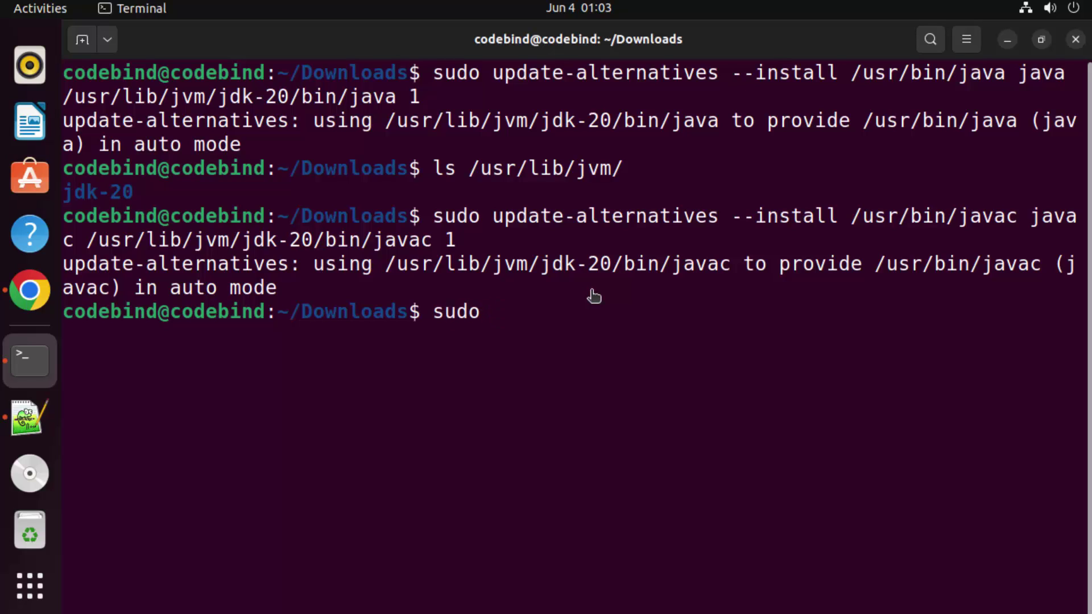
pyautogui.write('upd')
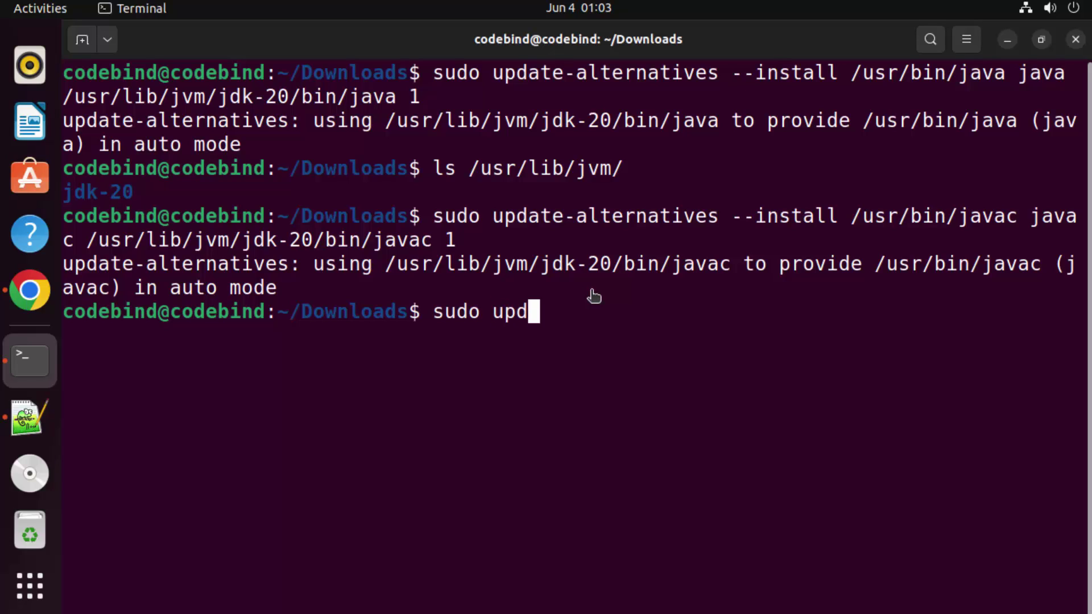
pyautogui.write('ate-al')
pyautogui.press('Tab')
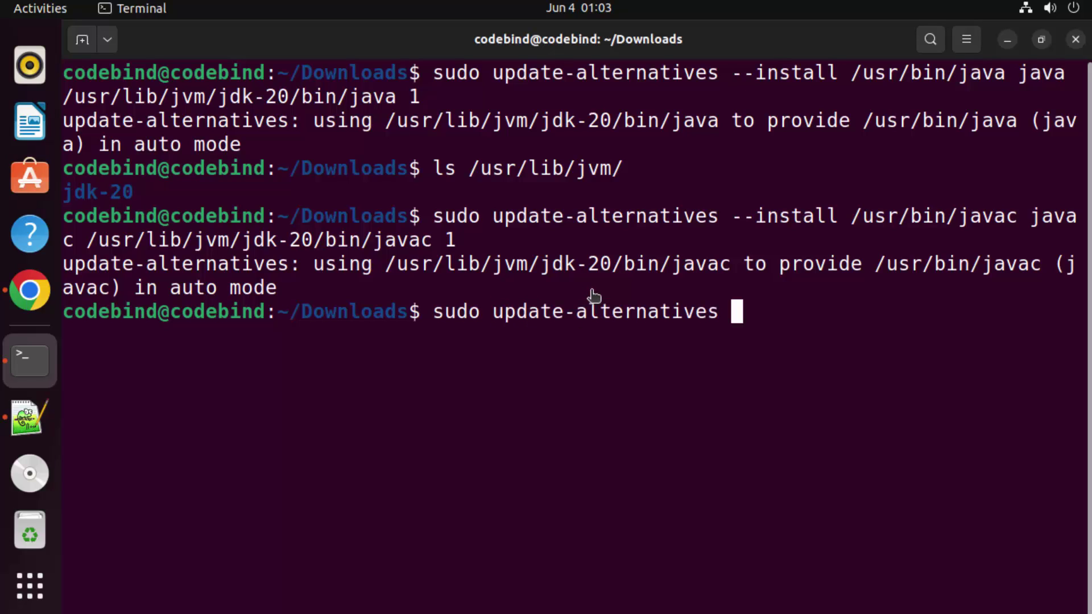
pyautogui.write('--config ')
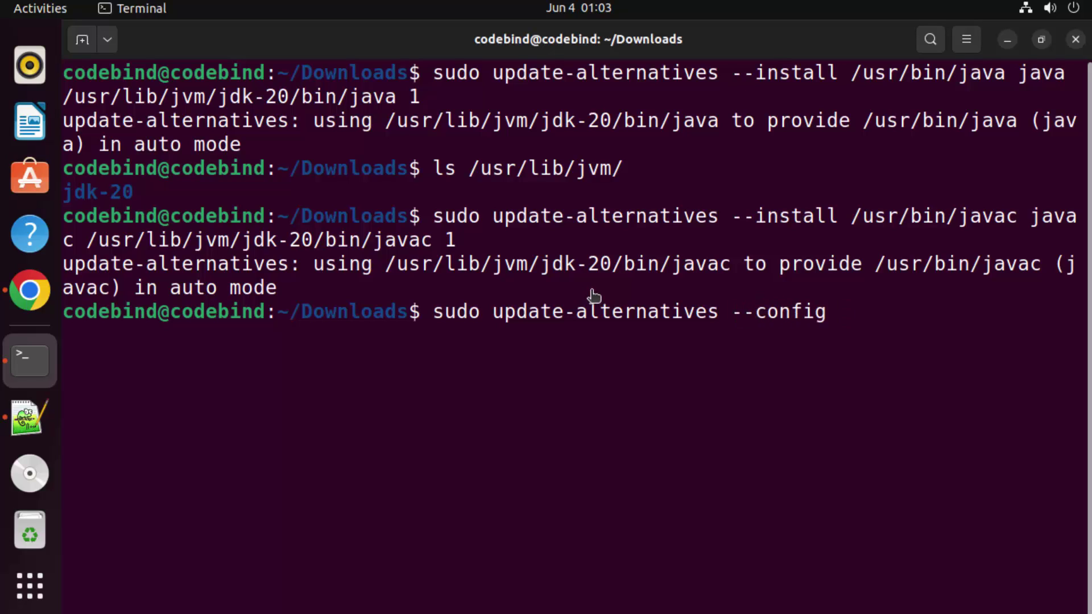
pyautogui.write('java')
pyautogui.press('Return')
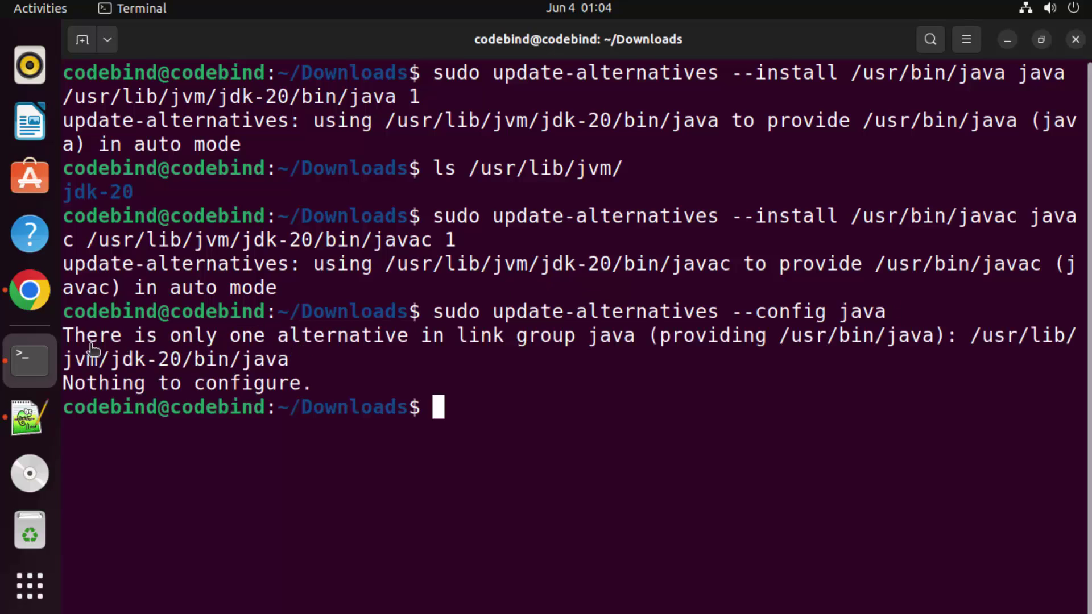
# - Examine the message and Java path returned by the --config java command, along with the command itself
pyautogui.moveTo(62, 335); pyautogui.dragTo(378, 332)
pyautogui.click(566, 333)
pyautogui.moveTo(320, 391); pyautogui.dragTo(147, 360)
pyautogui.doubleClick(148, 361)
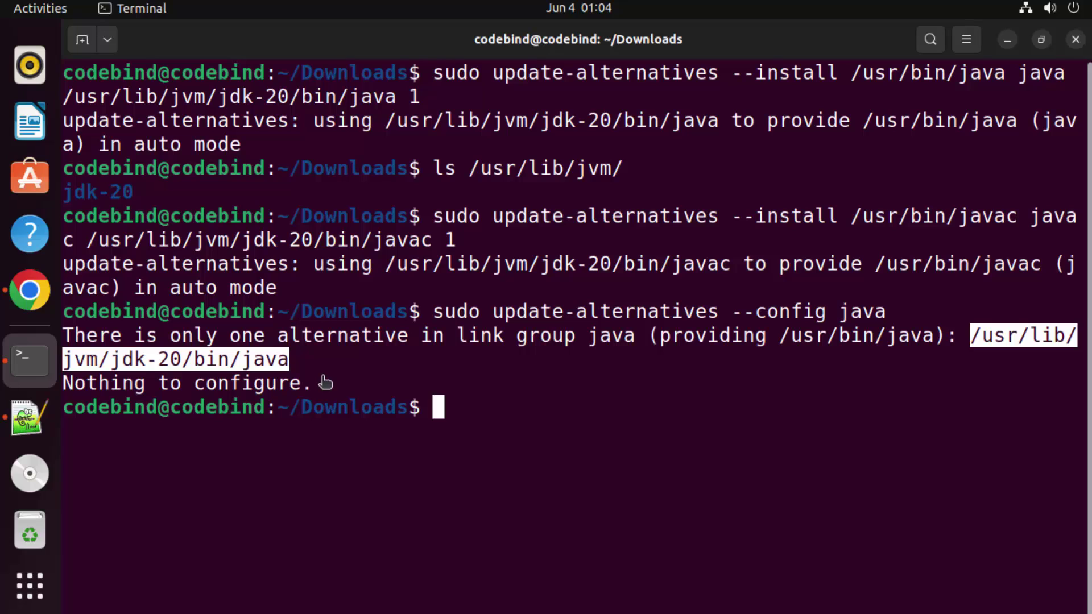
pyautogui.moveTo(436, 312); pyautogui.dragTo(889, 310)
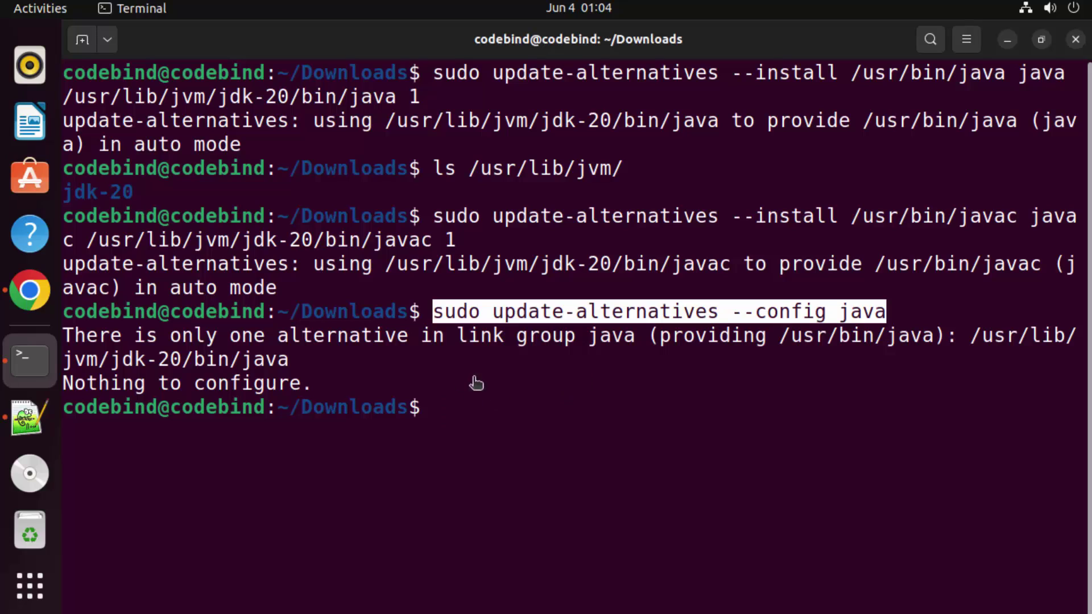
# - Check the active Java version by running java --version and review the release number it reports
pyautogui.click(299, 370)
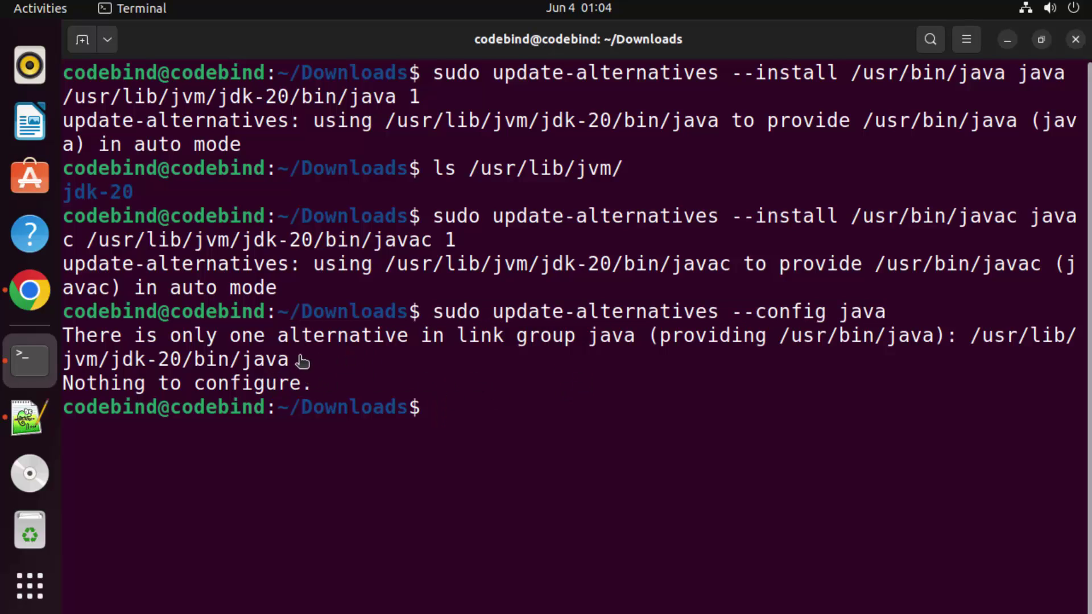
pyautogui.moveTo(121, 360); pyautogui.dragTo(230, 343)
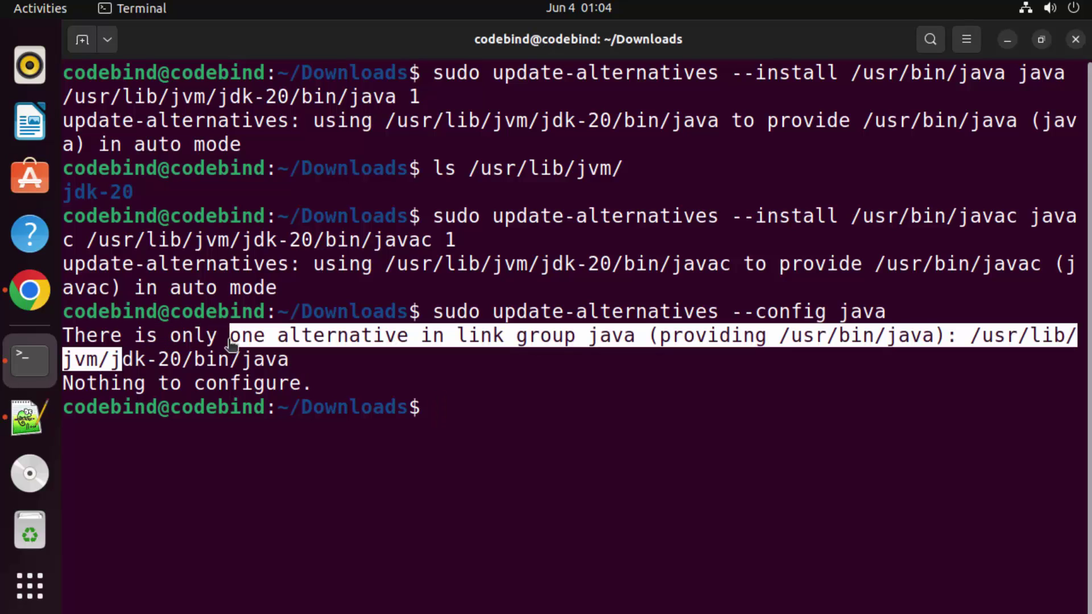
pyautogui.click(475, 401)
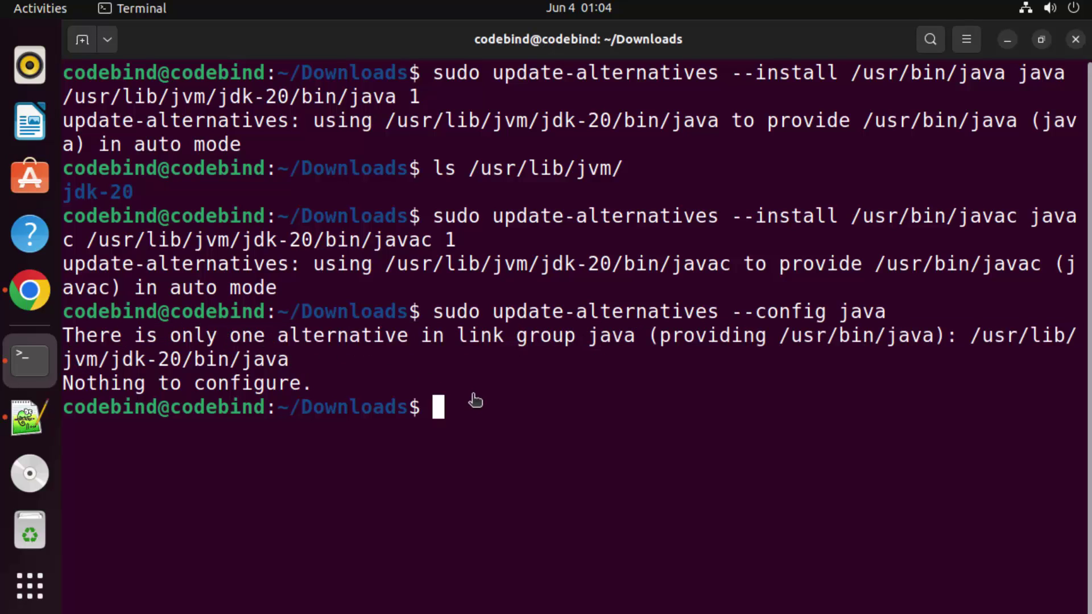
pyautogui.write('java --version')
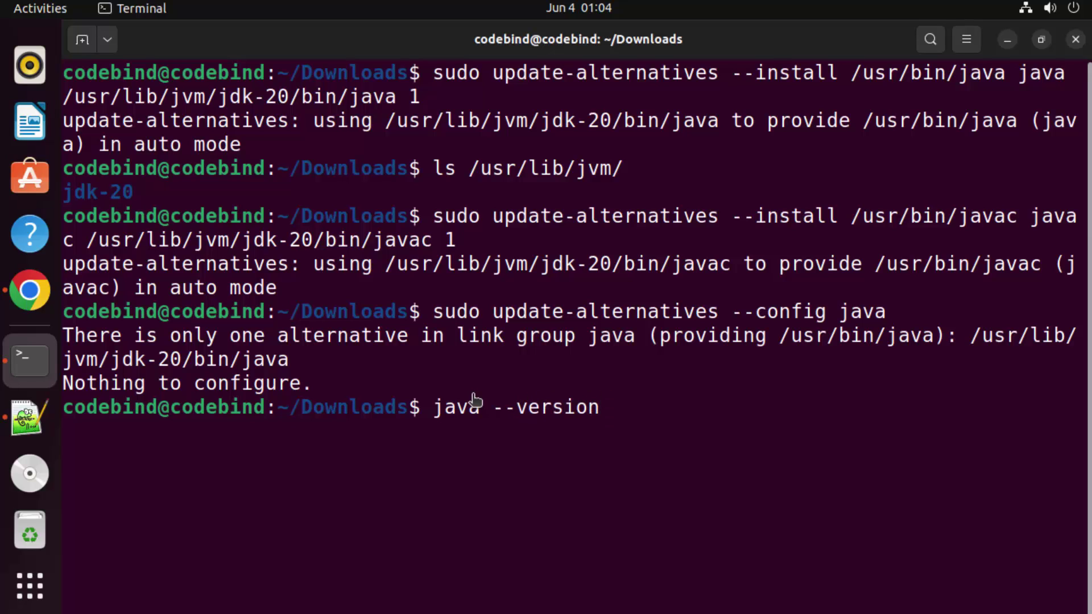
pyautogui.press('Return')
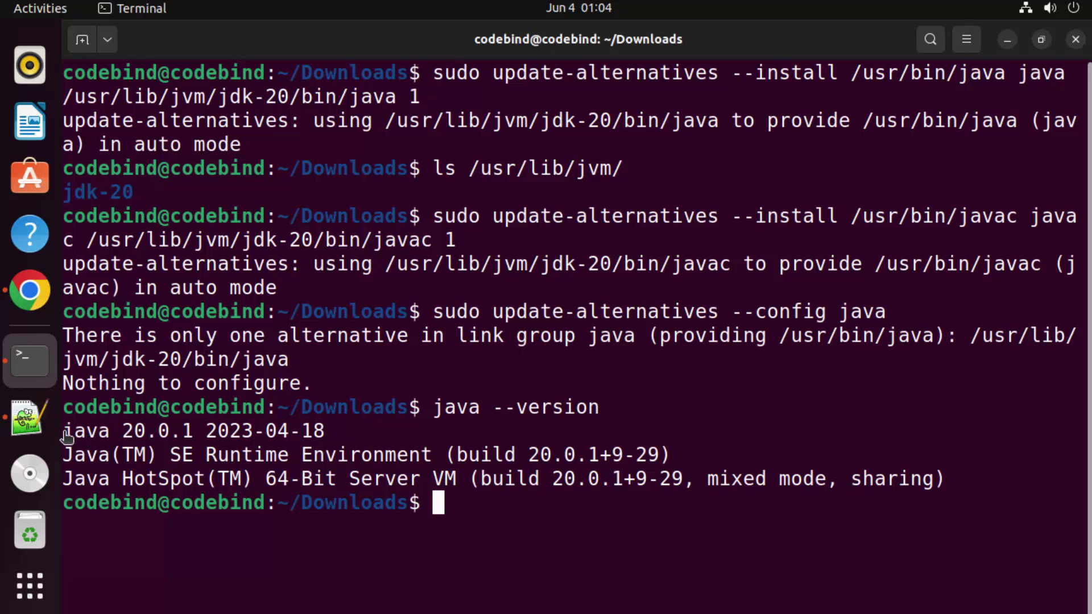
pyautogui.moveTo(67, 436); pyautogui.dragTo(149, 439)
pyautogui.click(190, 439)
# - Clear the terminal screen and begin a new command with sudo
pyautogui.write('clear')
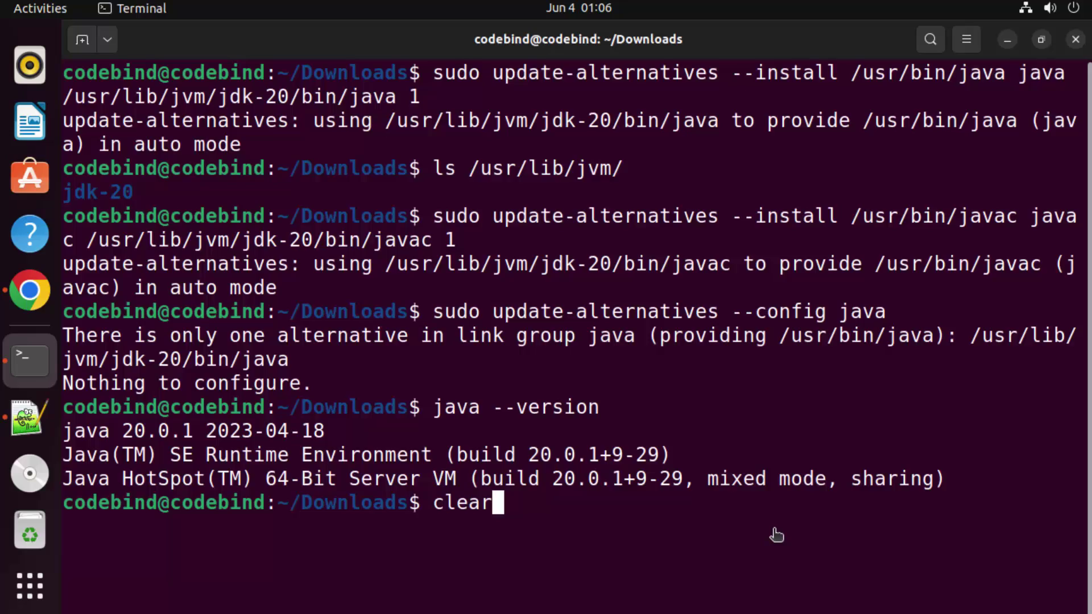
pyautogui.press('Return')
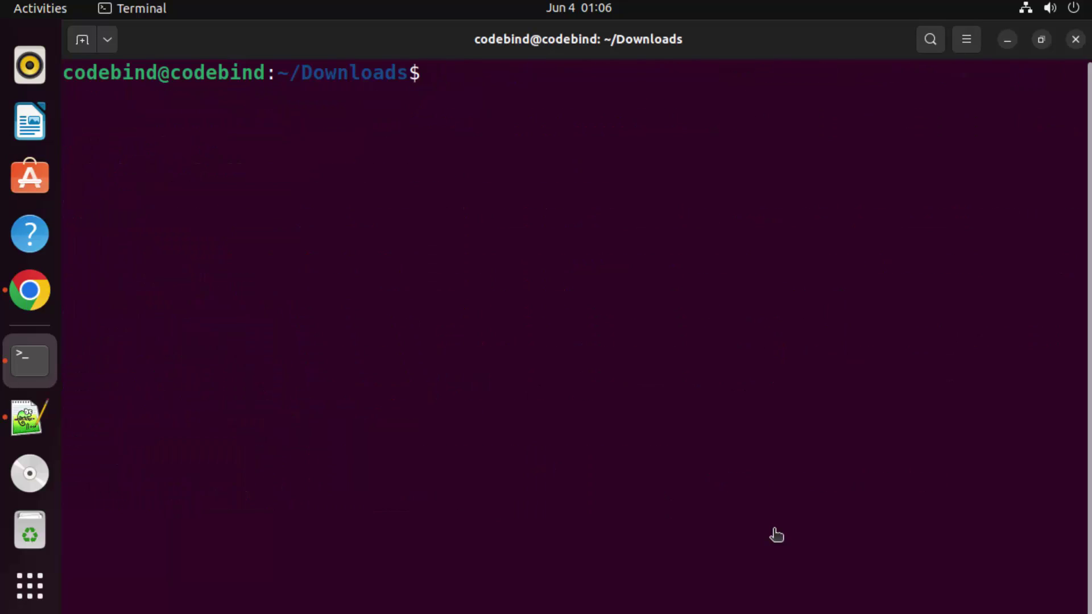
pyautogui.write('sudo')
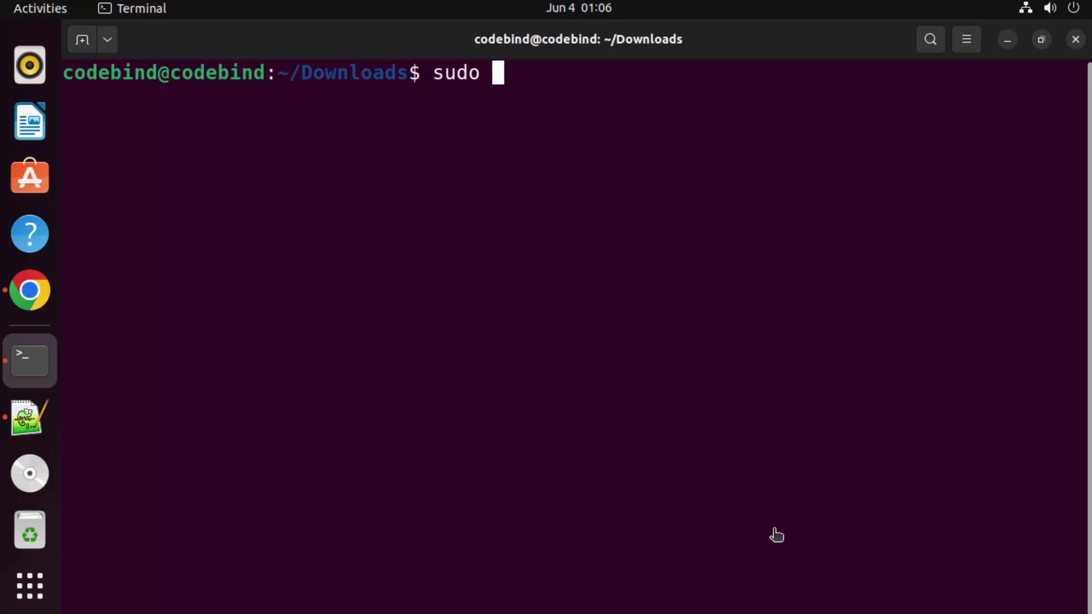
pyautogui.write('nao')
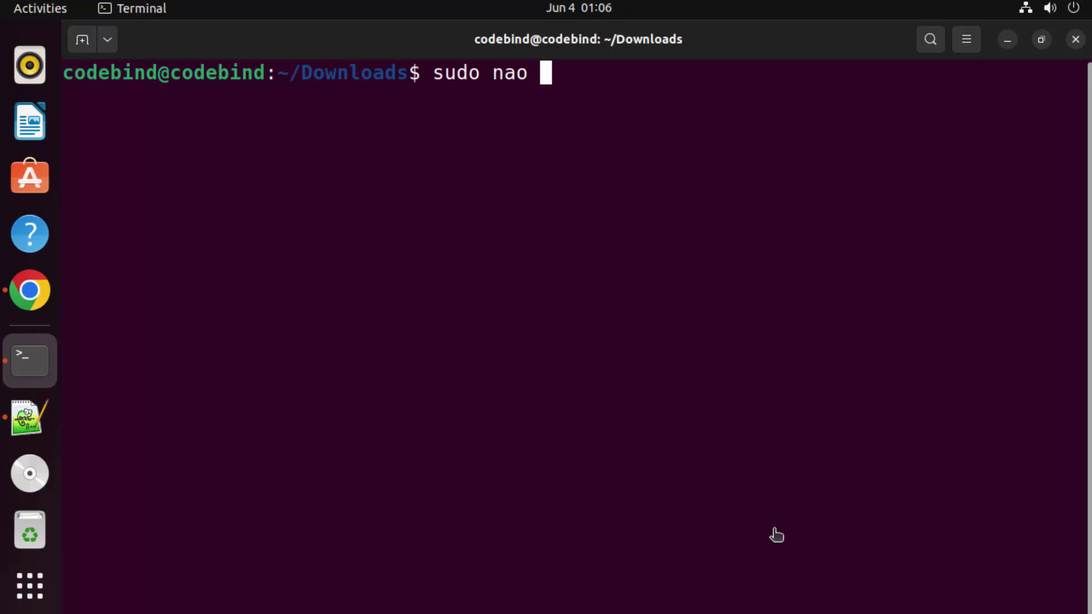
pyautogui.press('BackSpace')
pyautogui.press('BackSpace')
pyautogui.write('n')
pyautogui.write('o')
pyautogui.press('BackSpace')
pyautogui.press('BackSpace')
pyautogui.press('BackSpace')
pyautogui.press('BackSpace')
# - Complete the command as sudo gedit /etc/environment, run it and maximize the editor window
pyautogui.write('g')
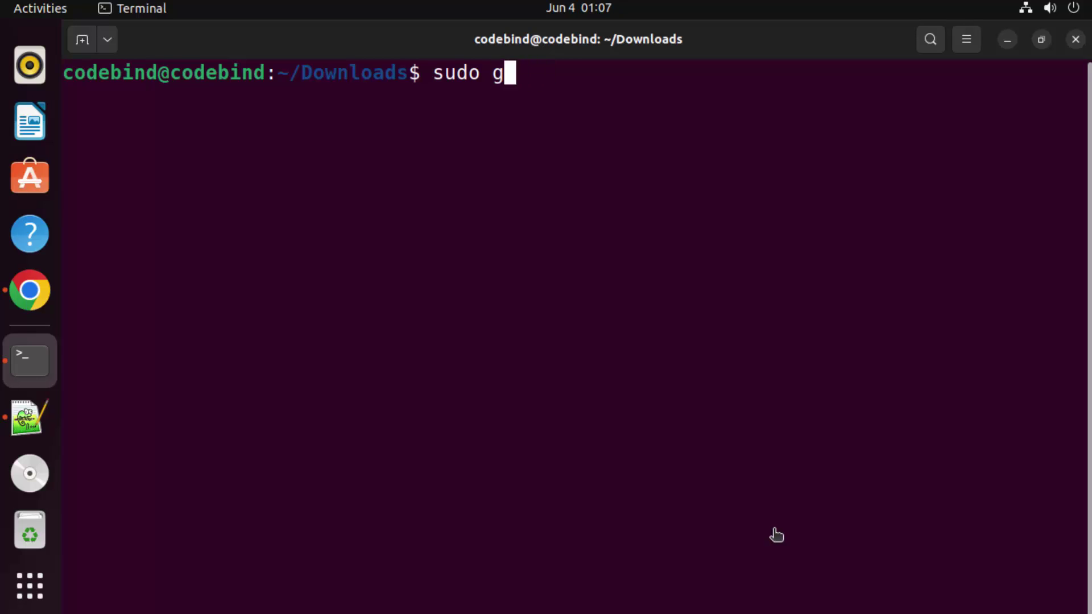
pyautogui.write('edit')
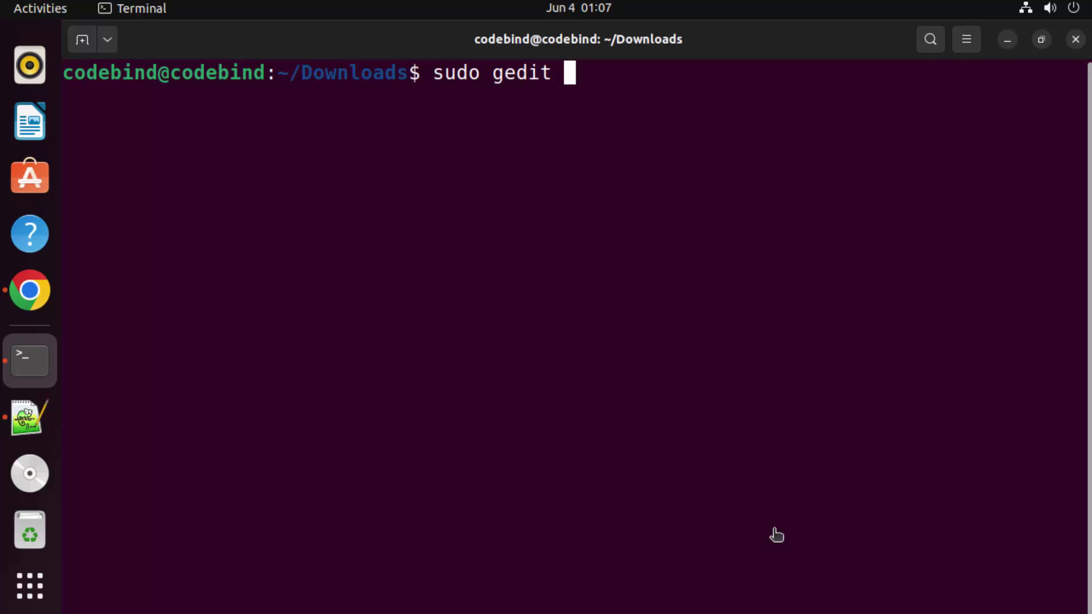
pyautogui.write('/et')
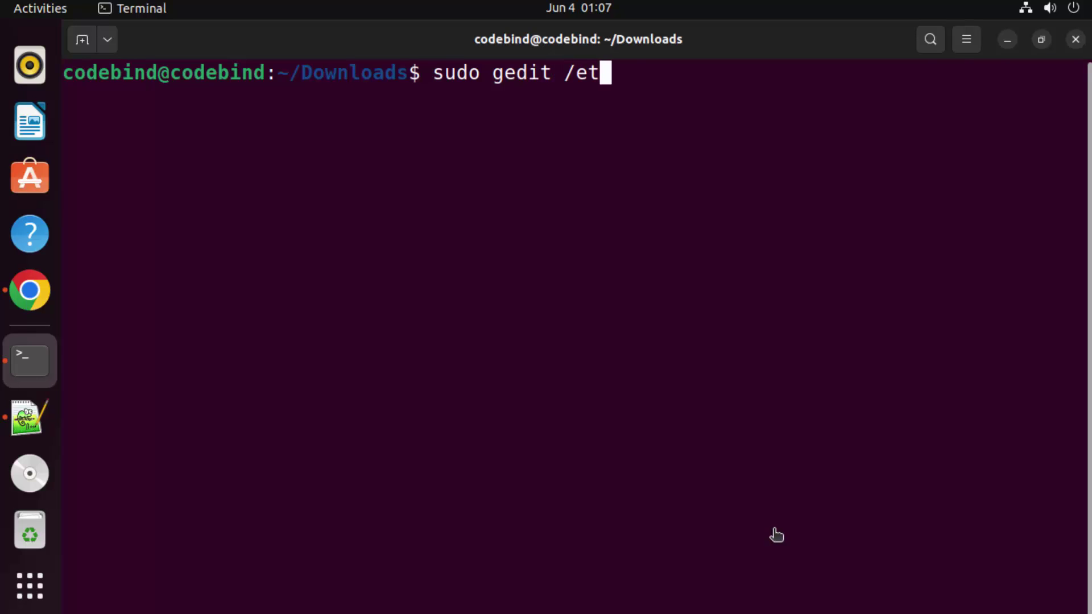
pyautogui.write('c/en')
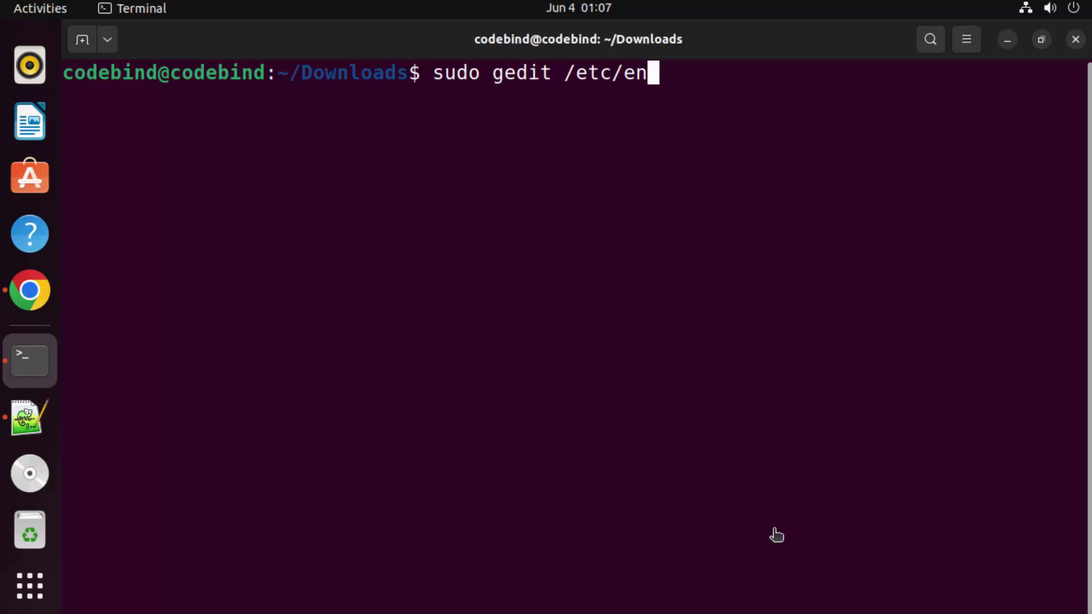
pyautogui.press('Tab')
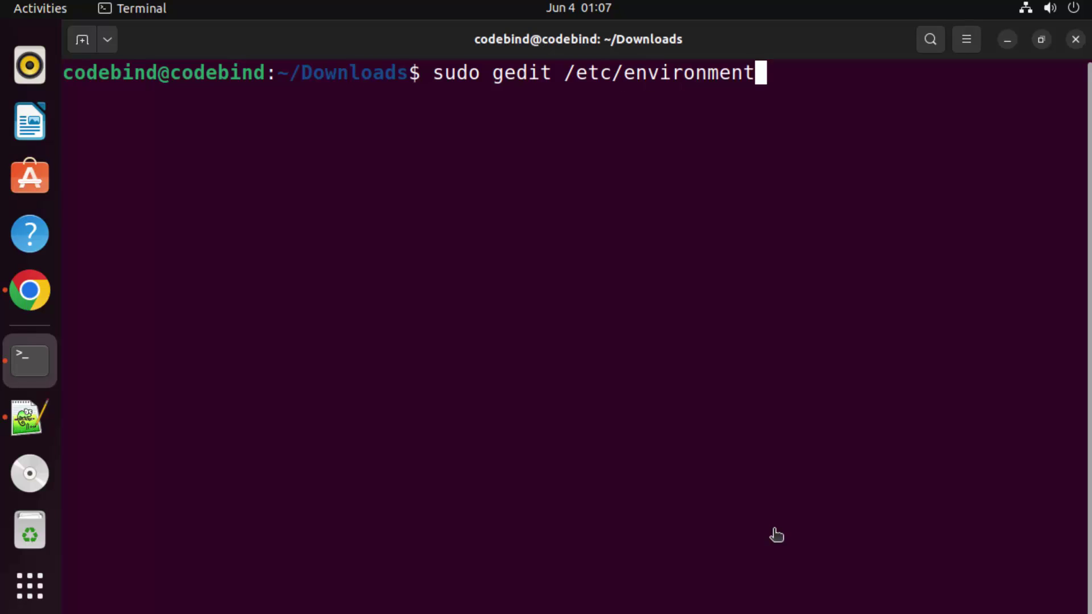
pyautogui.press('Return')
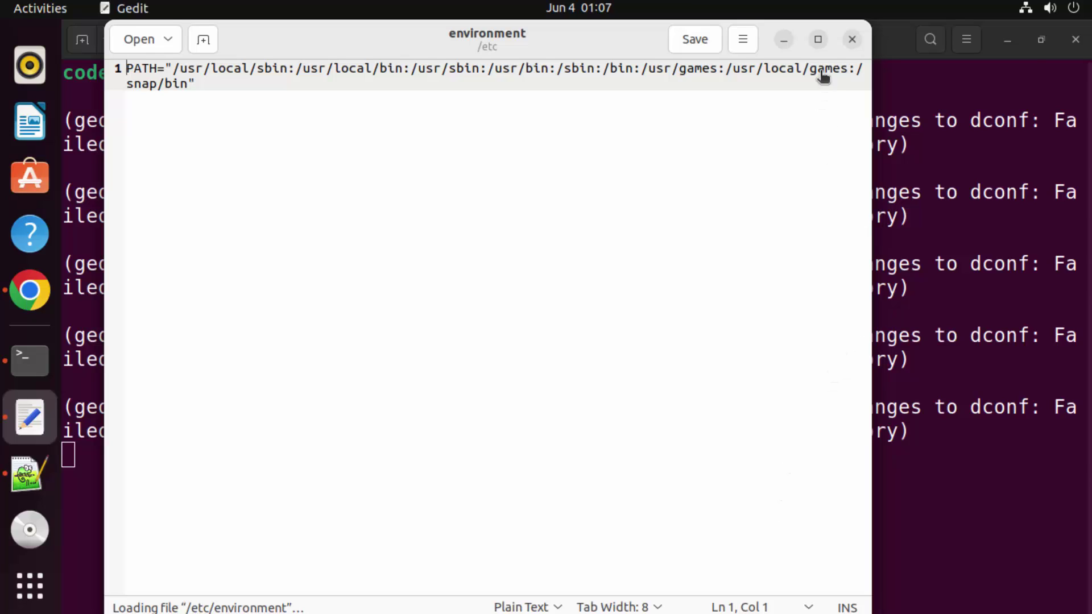
pyautogui.click(818, 40)
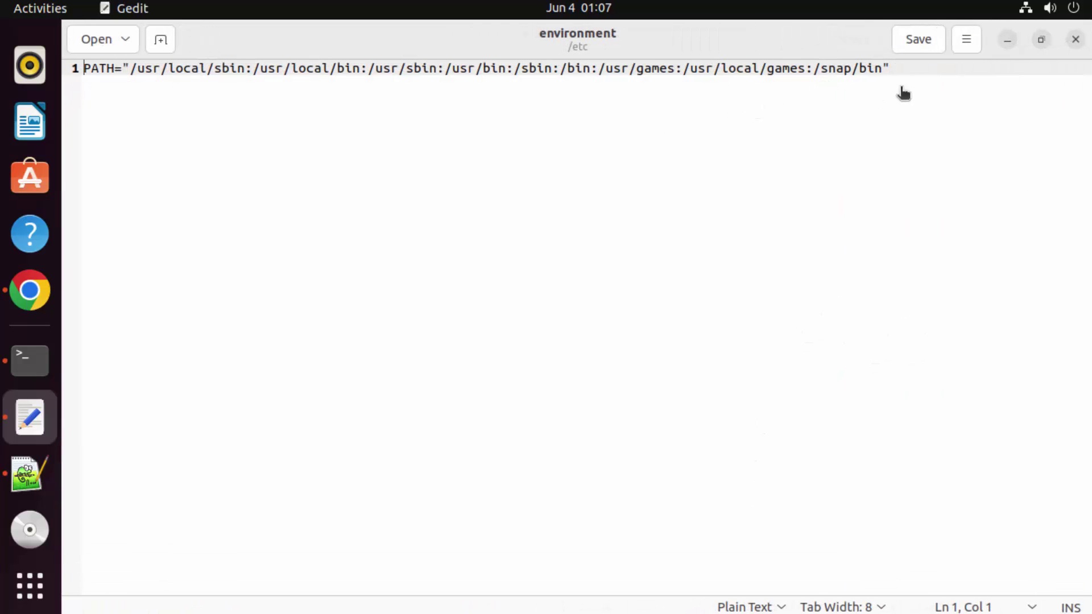
# - Add a second line reading JAVA_HOME="" below the PATH line in the environment file
pyautogui.click(935, 83)
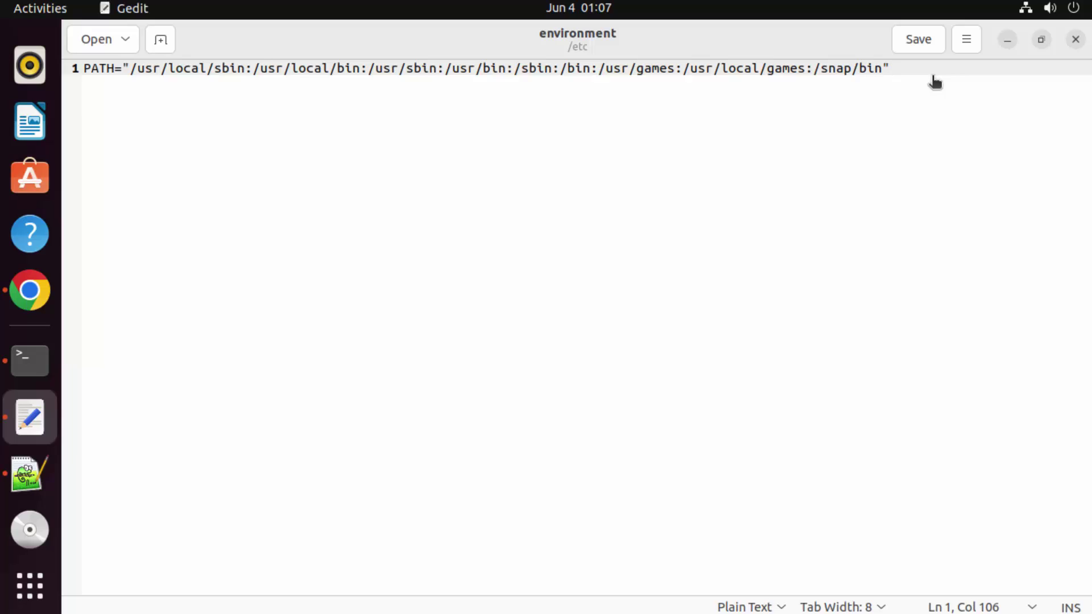
pyautogui.press('Return')
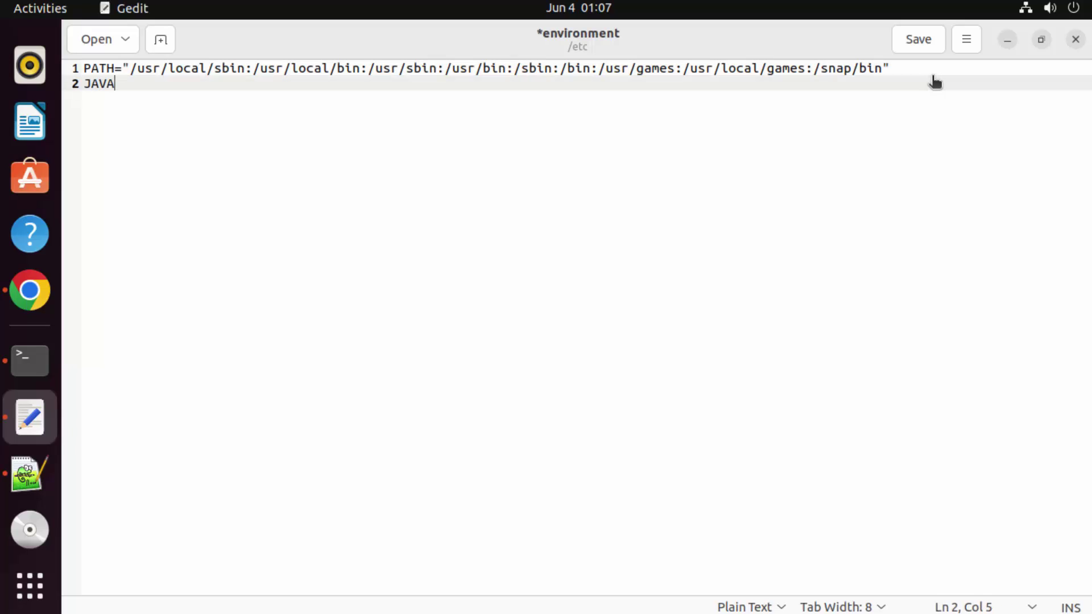
pyautogui.write('JAVA_HOME="')
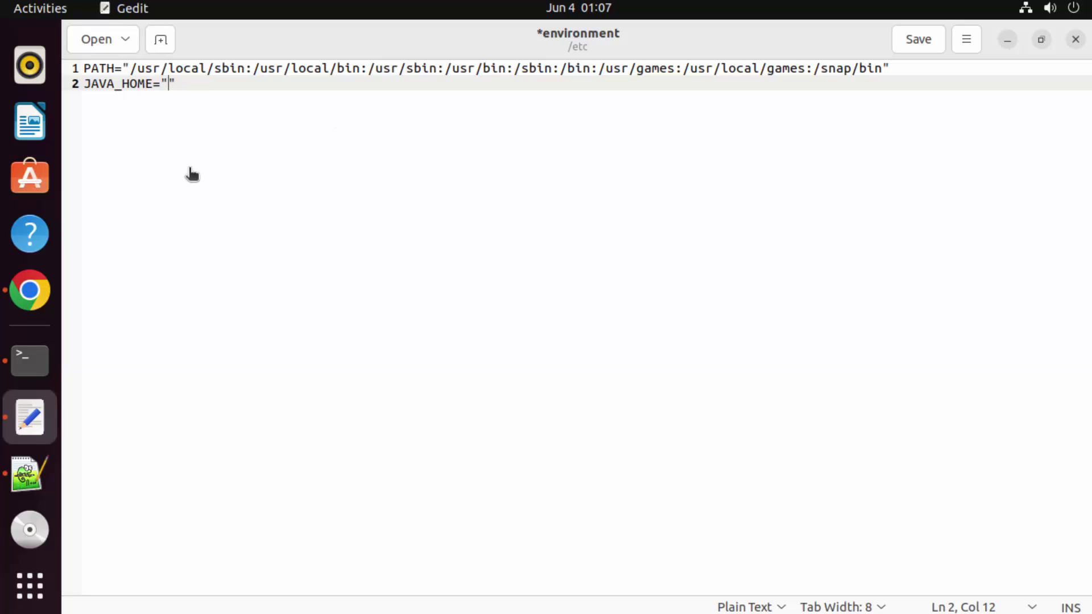
# - In a second Terminal tab, enter ls /usr/lib/jvm/jdk-20/ without running it and copy the path /usr/lib/jvm/jdk-20/
pyautogui.click(45, 370)
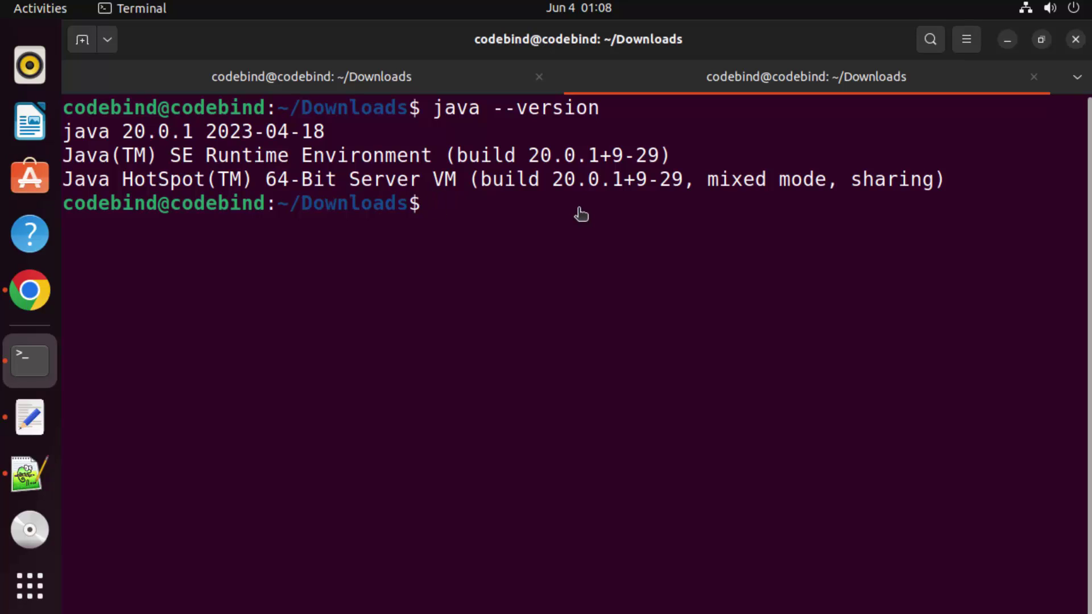
pyautogui.write('ls /usr/lib')
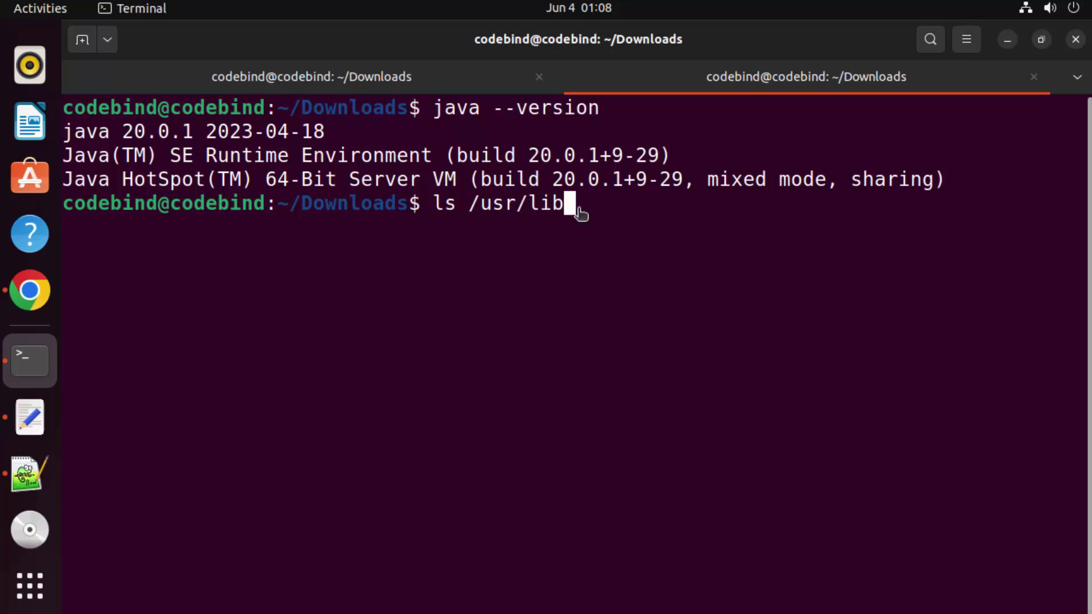
pyautogui.write('/j')
pyautogui.press('Tab')
pyautogui.press('Tab')
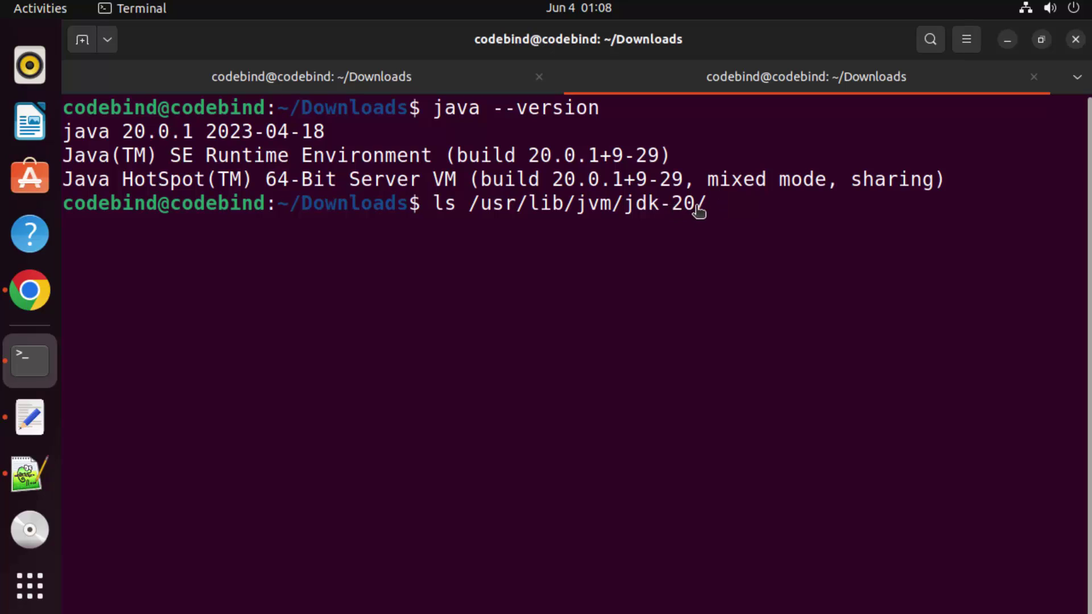
pyautogui.doubleClick(652, 209)
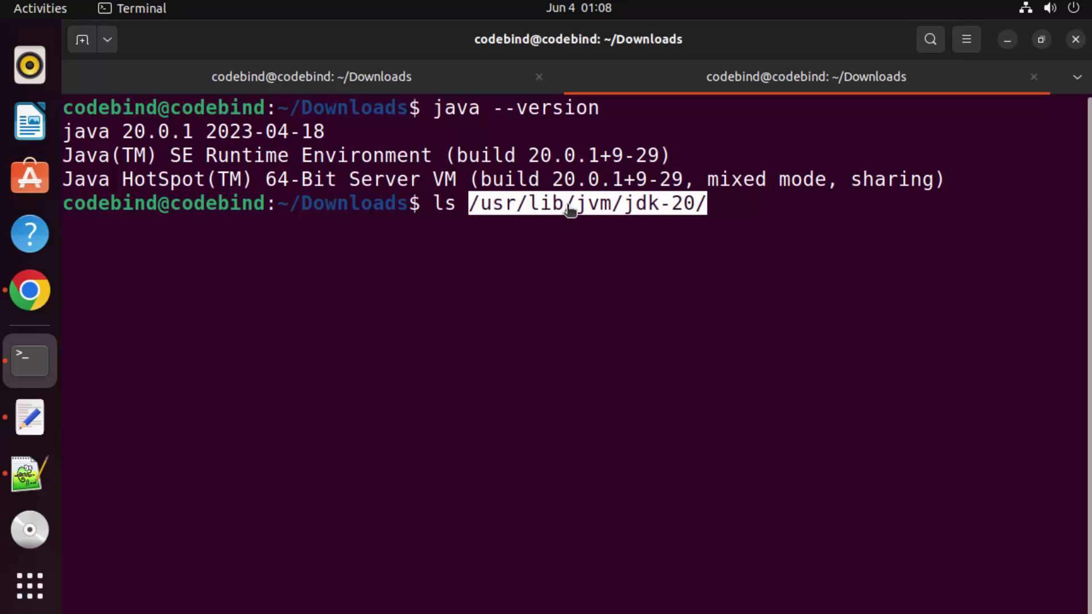
pyautogui.click(549, 207)
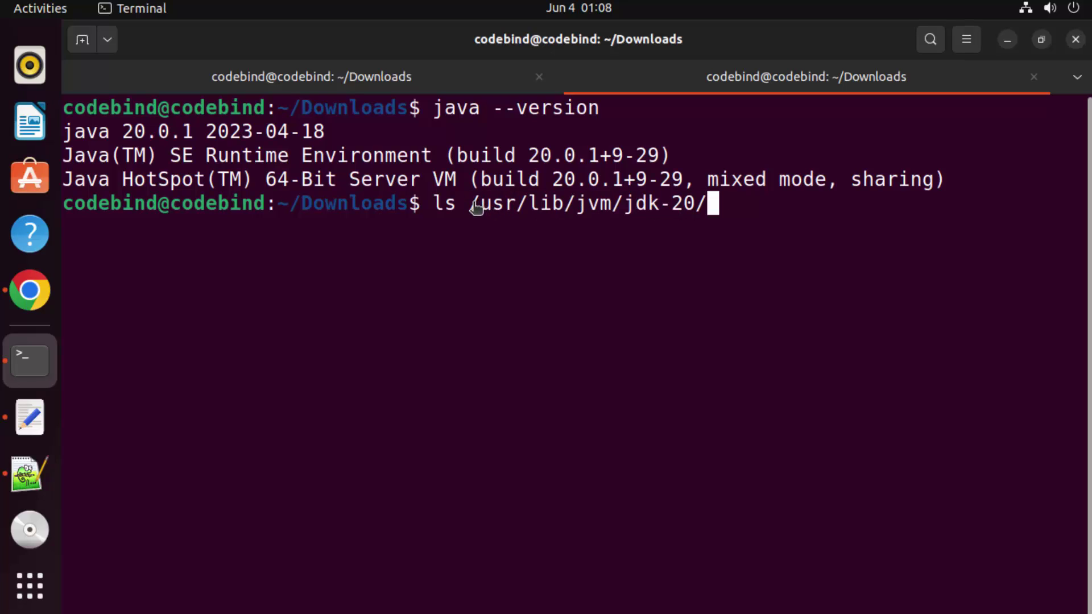
pyautogui.moveTo(471, 208); pyautogui.dragTo(697, 209)
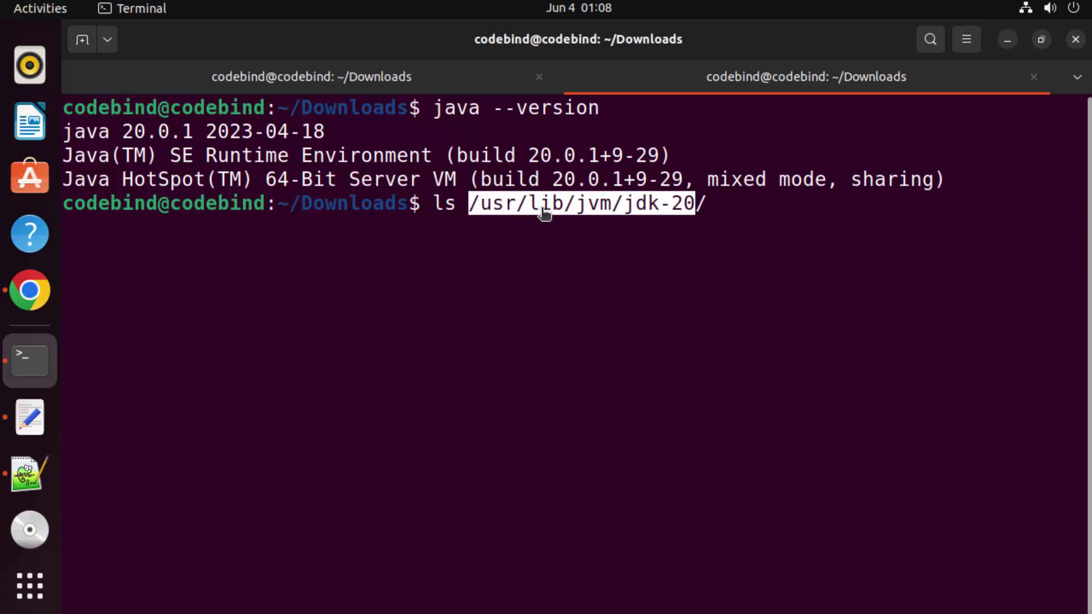
pyautogui.click(524, 227)
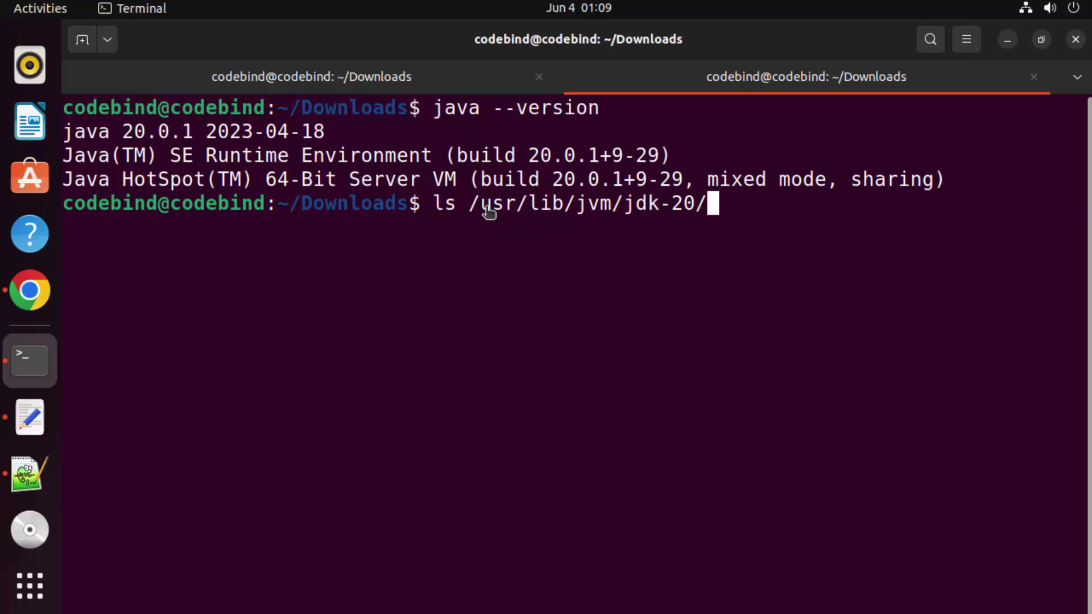
pyautogui.moveTo(476, 209); pyautogui.dragTo(702, 212)
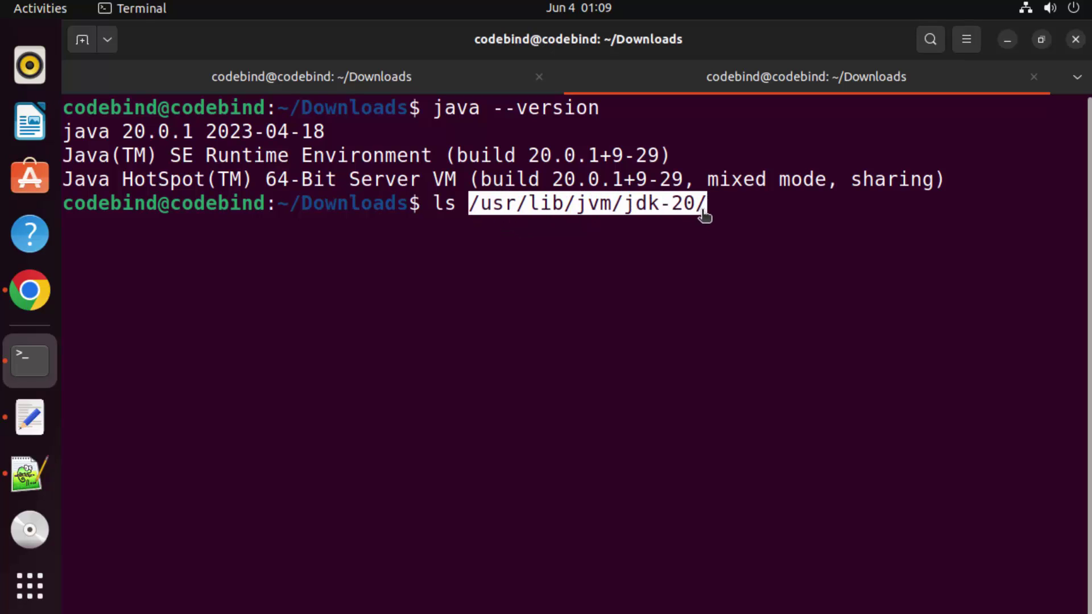
pyautogui.rightClick(638, 209)
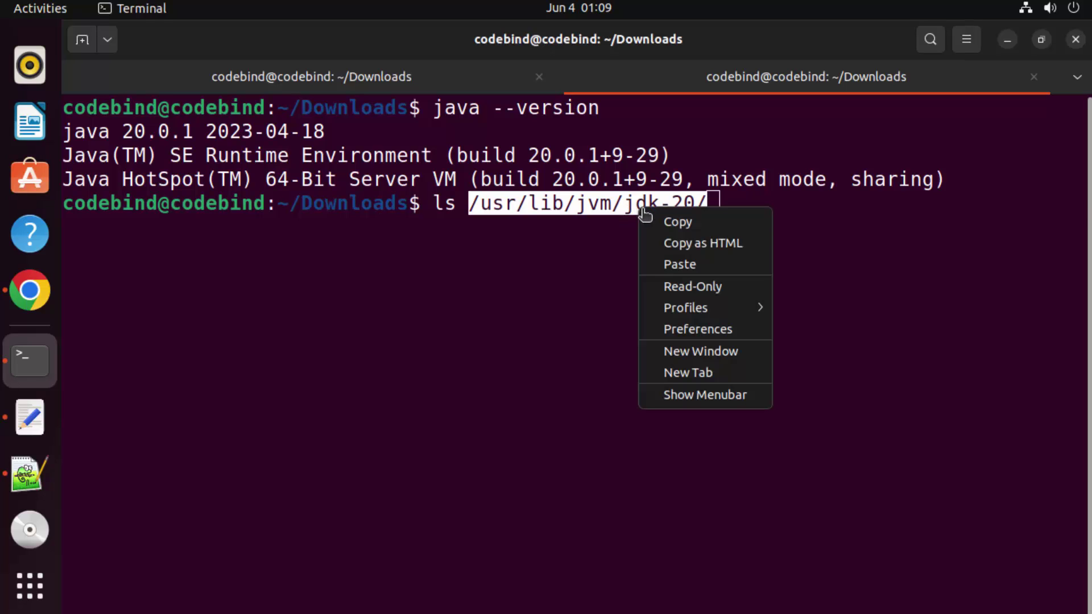
pyautogui.click(672, 226)
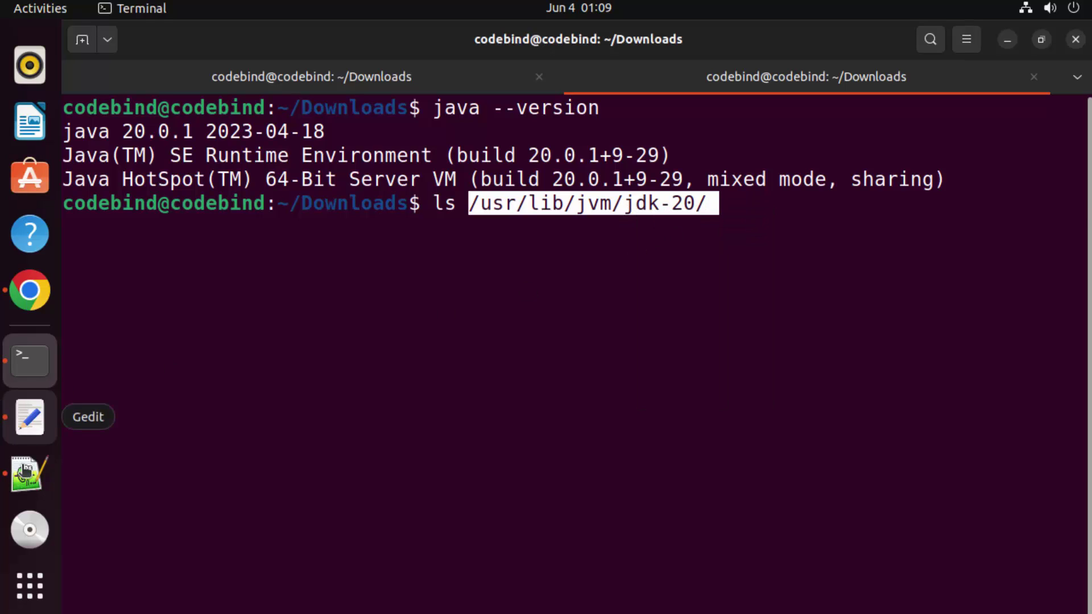
# - Back in Gedit, paste /usr/lib/jvm/jdk-20/ between the JAVA_HOME quotes, and save and close /etc/environment
pyautogui.click(34, 431)
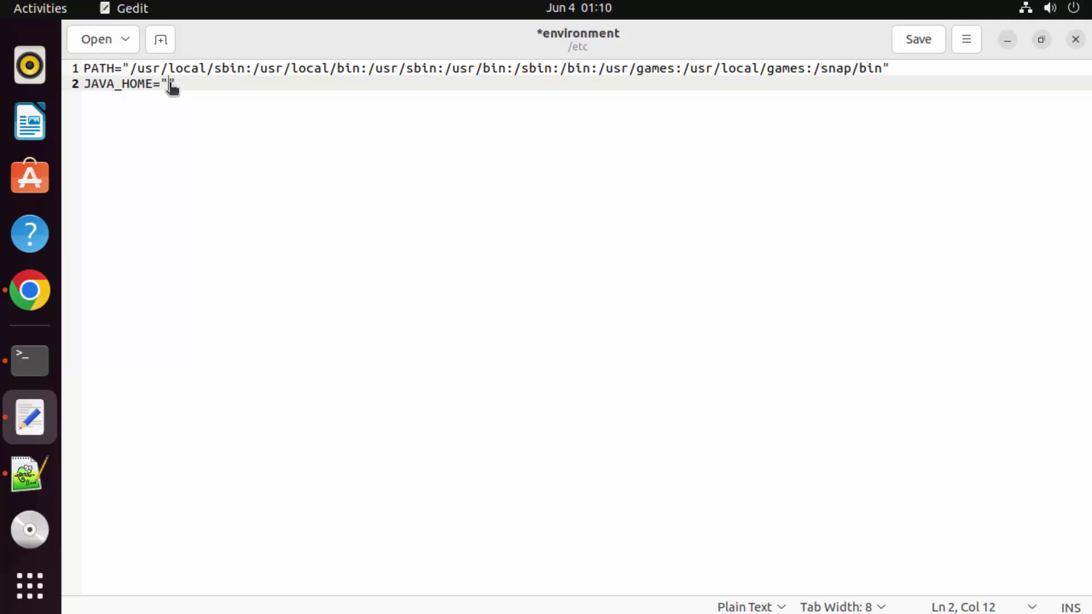
pyautogui.hotkey('ctrl', 'v')
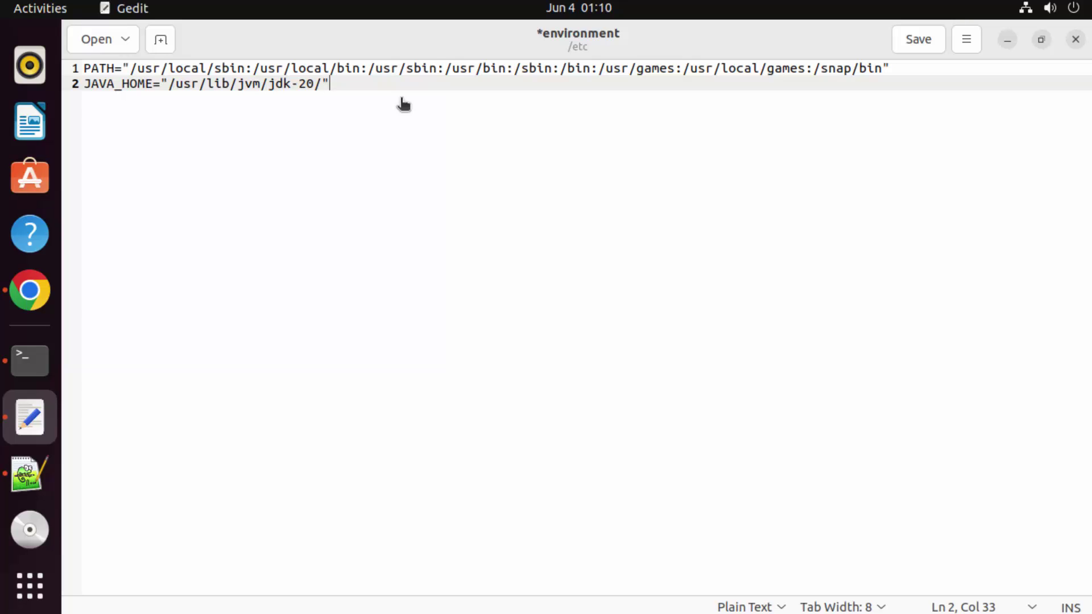
pyautogui.hotkey('ctrl', 's')
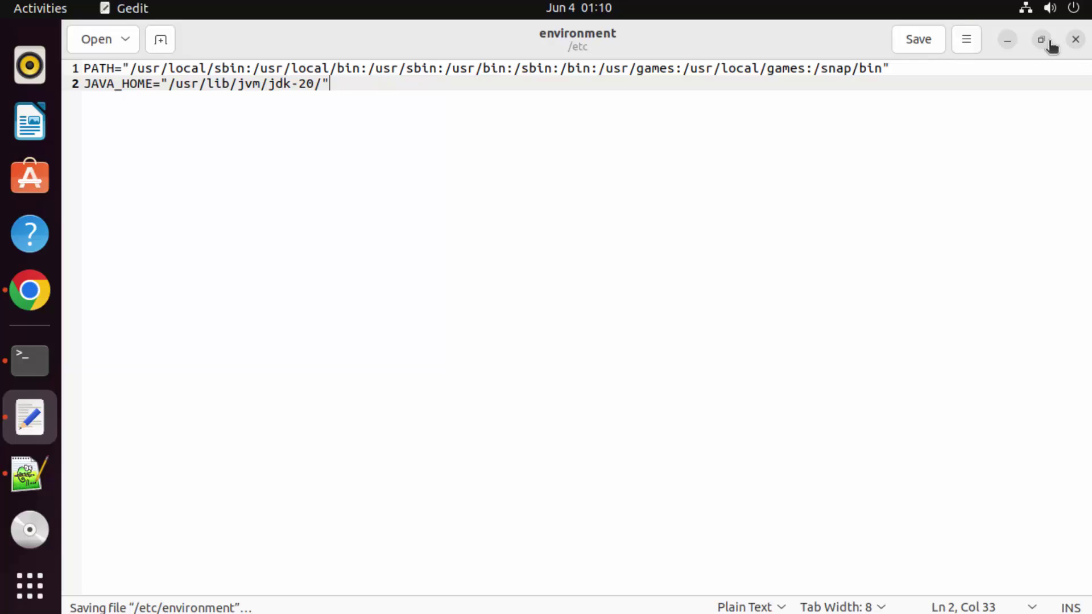
pyautogui.click(921, 45)
pyautogui.click(922, 47)
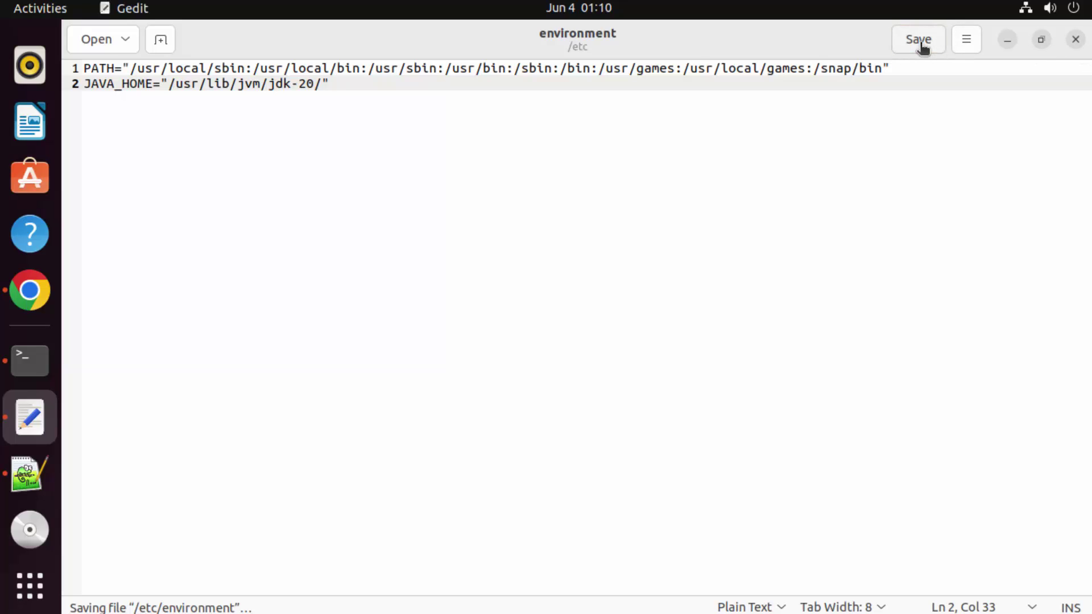
pyautogui.click(1075, 41)
# - Erase the unrun command ls /usr/lib/jvm/jdk-20/ from the prompt in the second Terminal tab
pyautogui.click(847, 242)
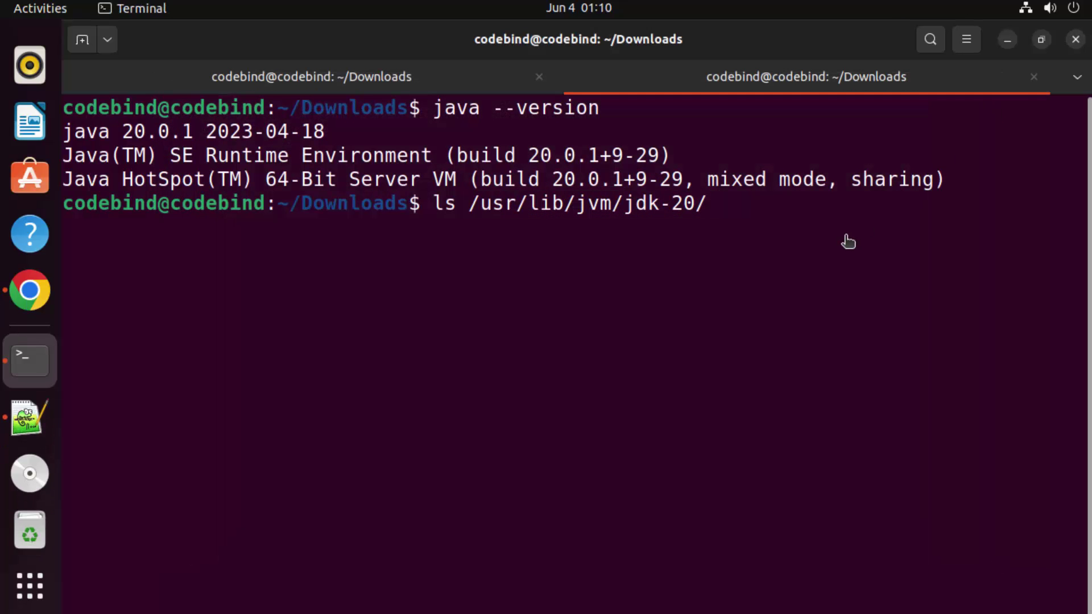
pyautogui.press('BackSpace')
pyautogui.press('BackSpace')
pyautogui.press('BackSpace')
pyautogui.press('BackSpace')
pyautogui.press('BackSpace')
pyautogui.press('BackSpace')
pyautogui.press('BackSpace')
pyautogui.press('BackSpace')
pyautogui.press('BackSpace')
pyautogui.press('BackSpace')
pyautogui.press('BackSpace')
pyautogui.press('BackSpace')
pyautogui.press('BackSpace')
pyautogui.press('BackSpace')
pyautogui.press('BackSpace')
pyautogui.press('BackSpace')
pyautogui.press('BackSpace')
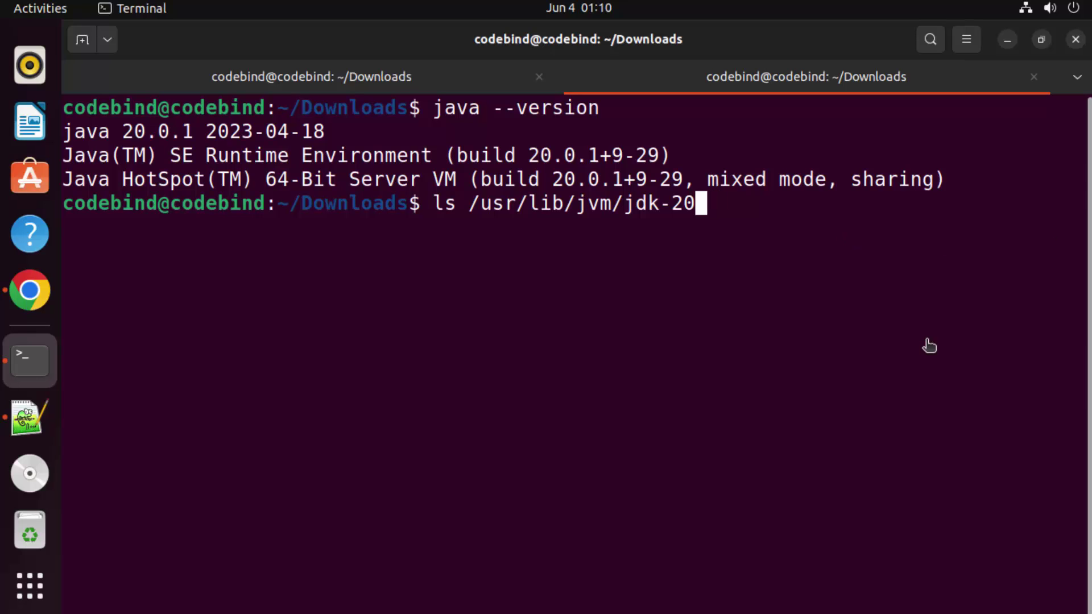
pyautogui.press('BackSpace')
pyautogui.press('BackSpace')
pyautogui.press('BackSpace')
pyautogui.press('BackSpace')
pyautogui.press('BackSpace')
pyautogui.press('BackSpace')
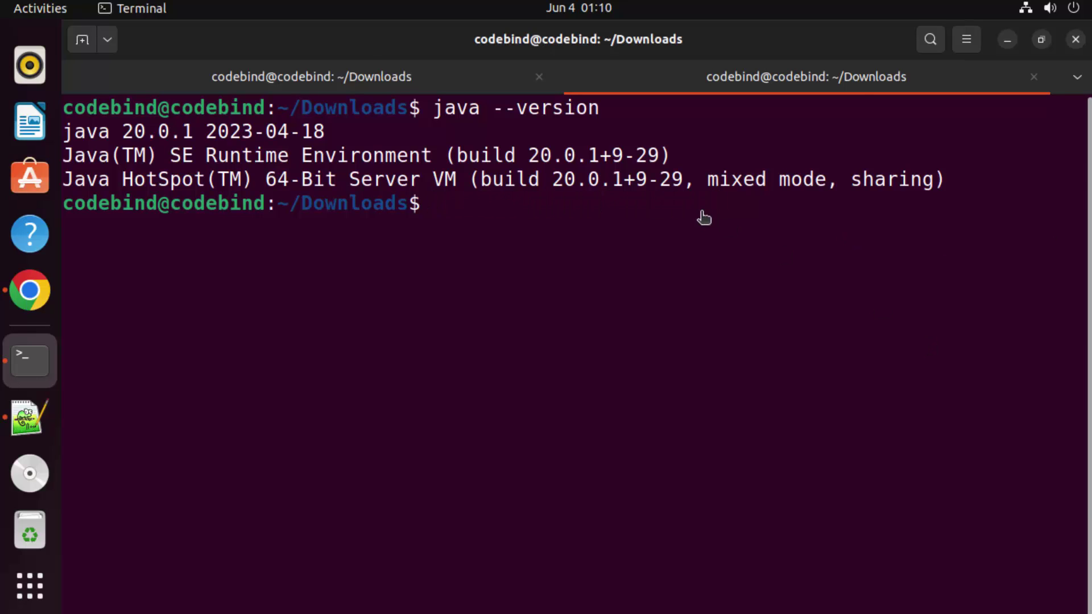
# - Return to the first Terminal tab and run clear to empty it of the Gedit warnings
pyautogui.click(373, 72)
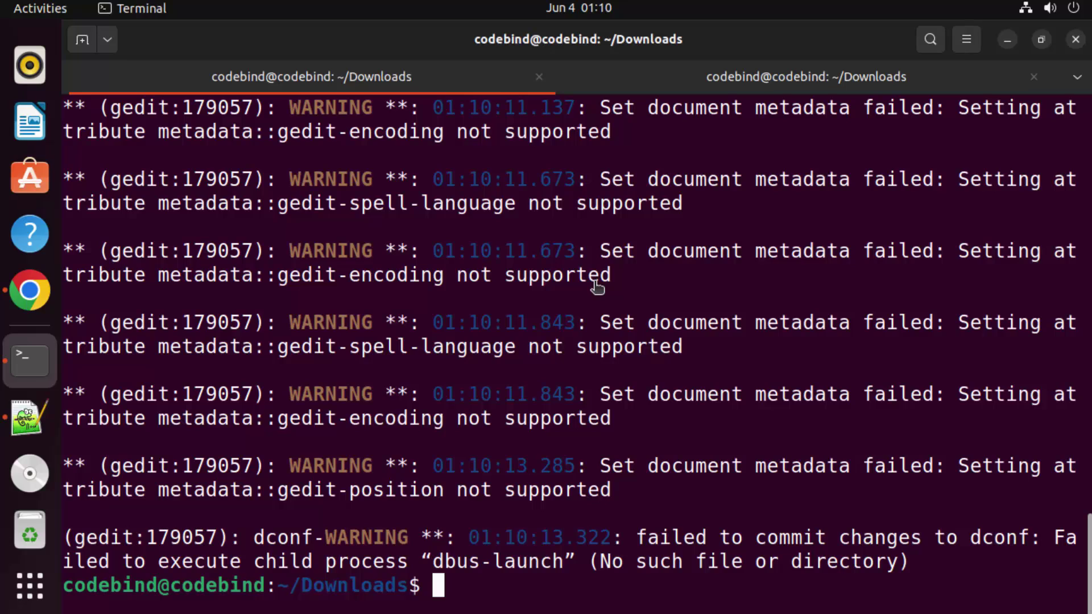
pyautogui.write('clear')
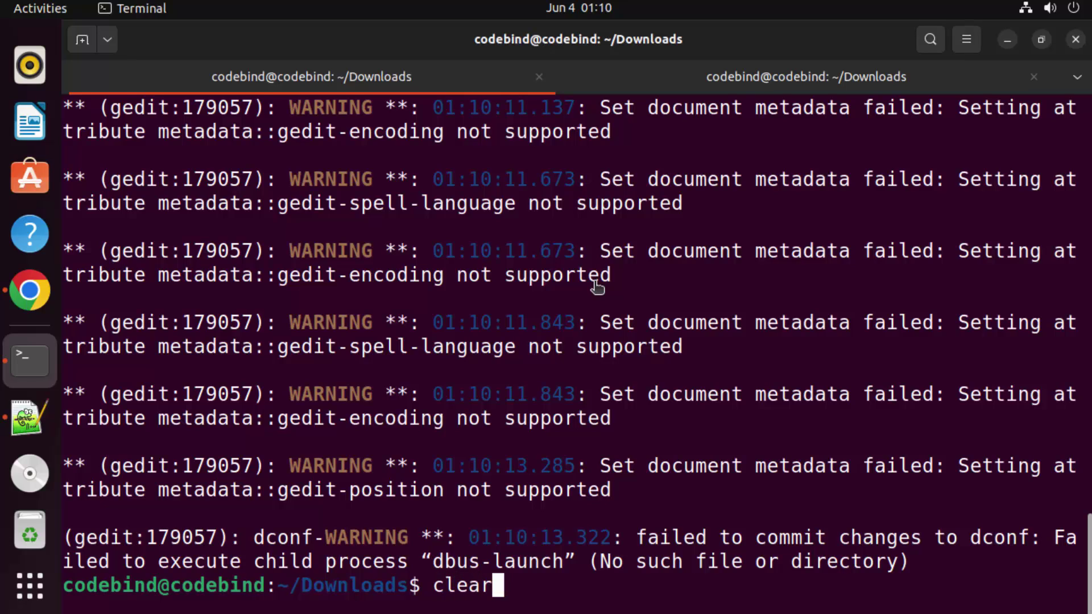
pyautogui.press('Return')
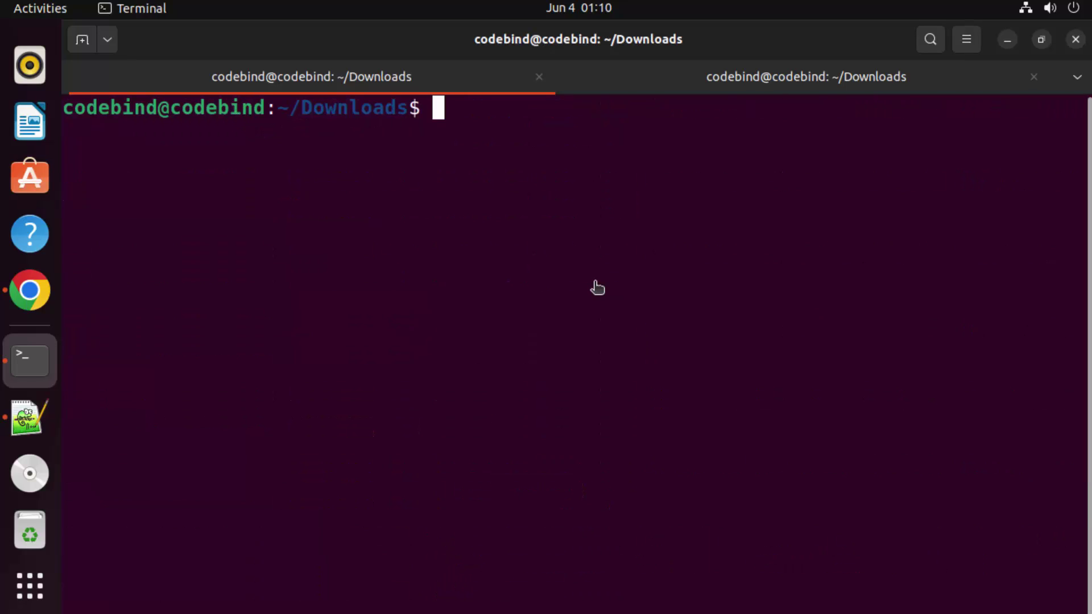
# - Reload the environment variables by running source /etc/environment
pyautogui.write('source ')
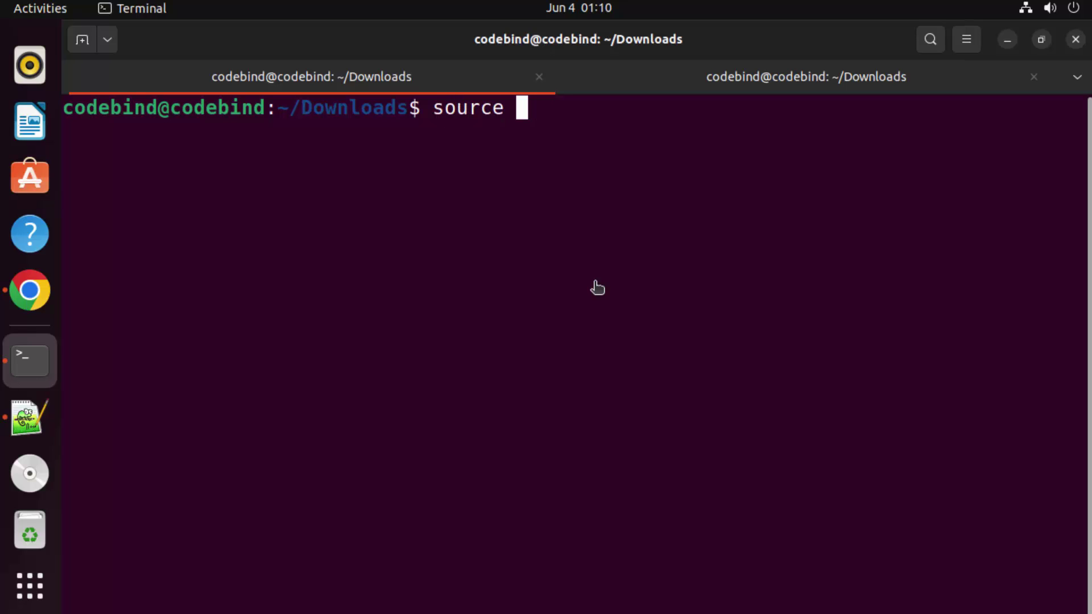
pyautogui.write('/et')
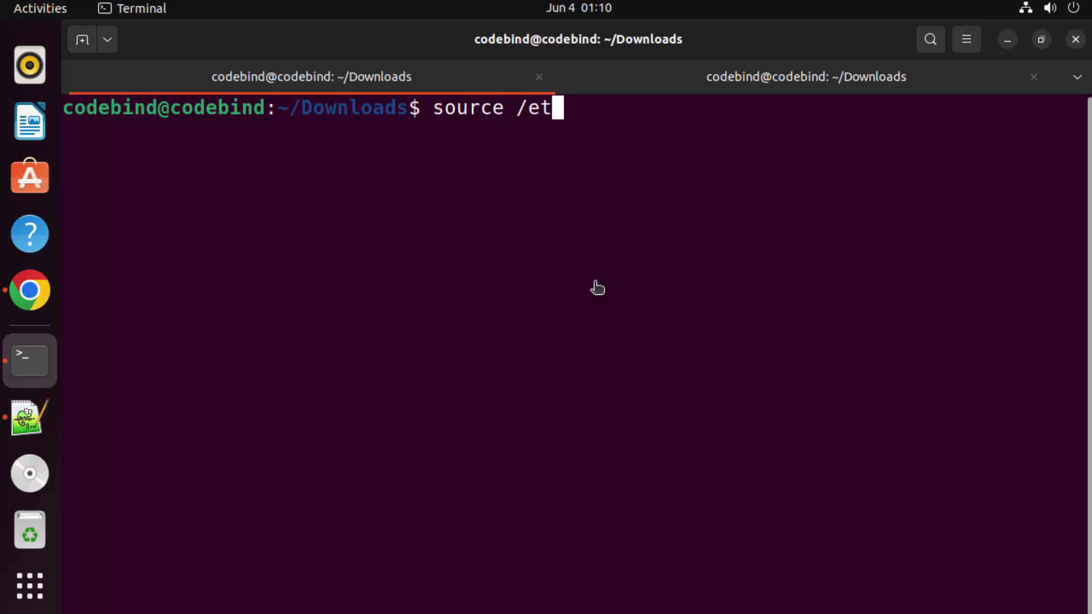
pyautogui.write('c/en')
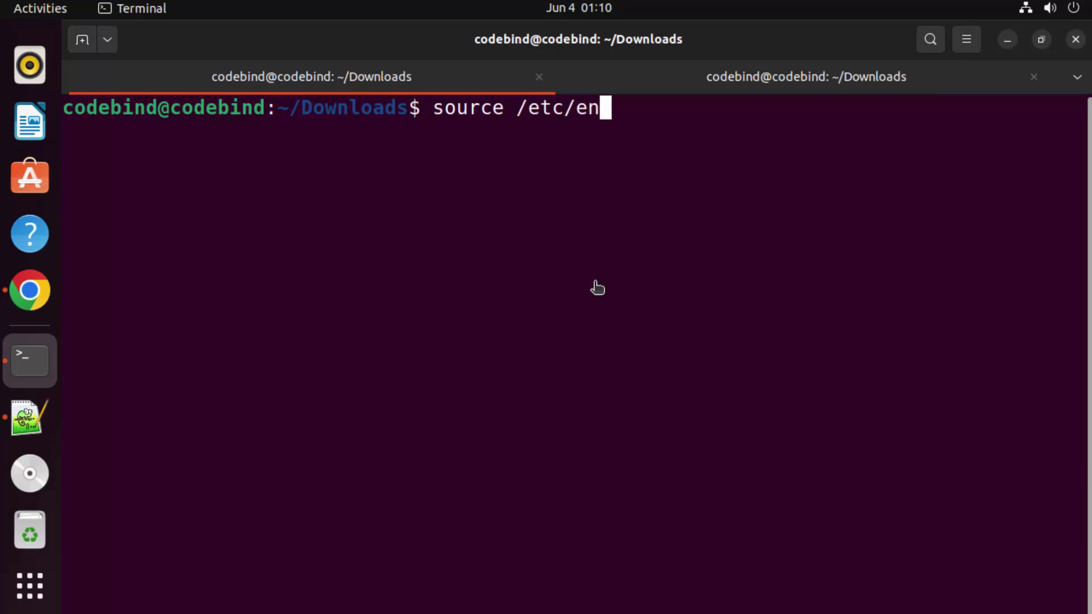
pyautogui.press('Tab')
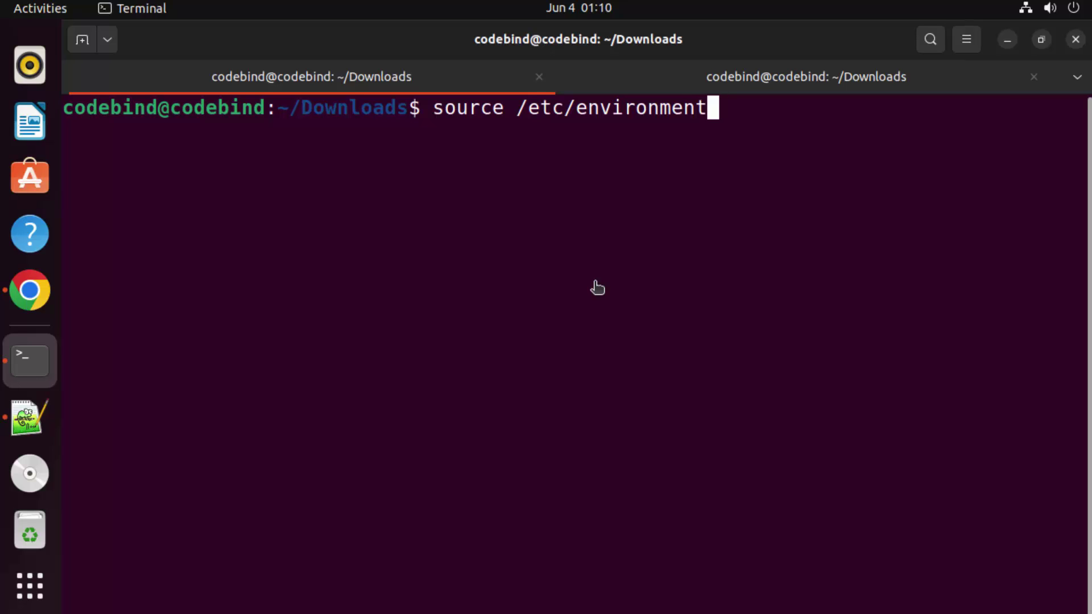
pyautogui.press('Return')
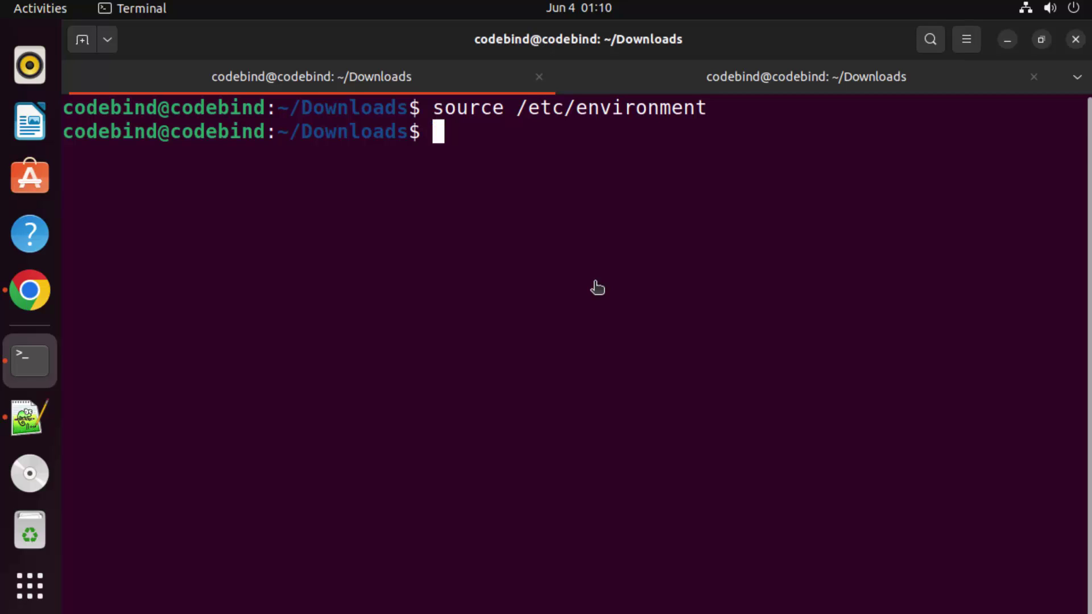
# - Run echo $JAVA_HOME to print the variable, and check the path it outputs
pyautogui.write('echo ')
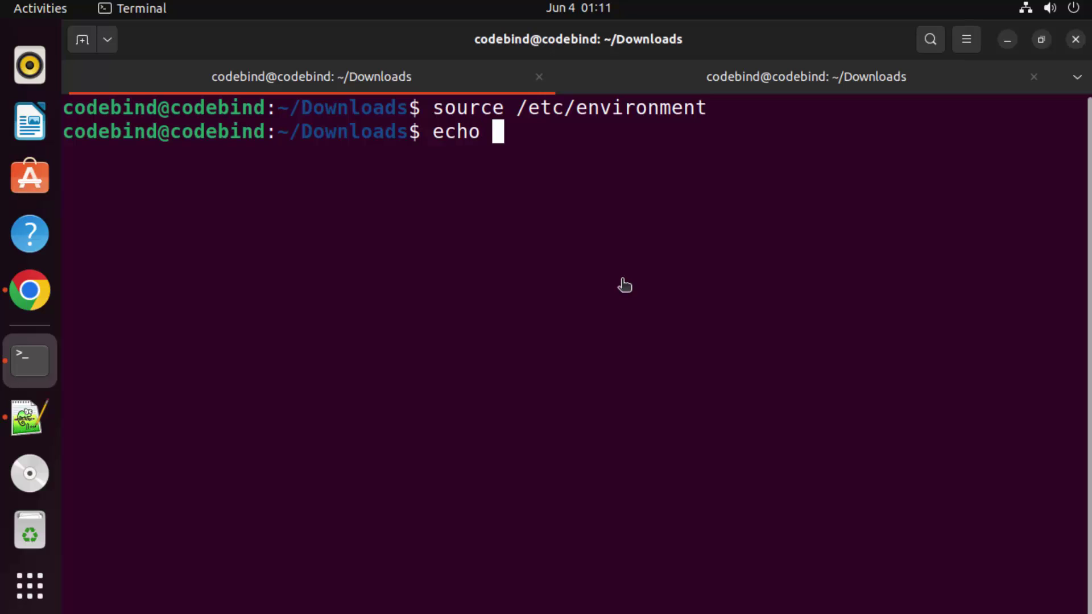
pyautogui.write('$')
pyautogui.write('JAVA_HOME')
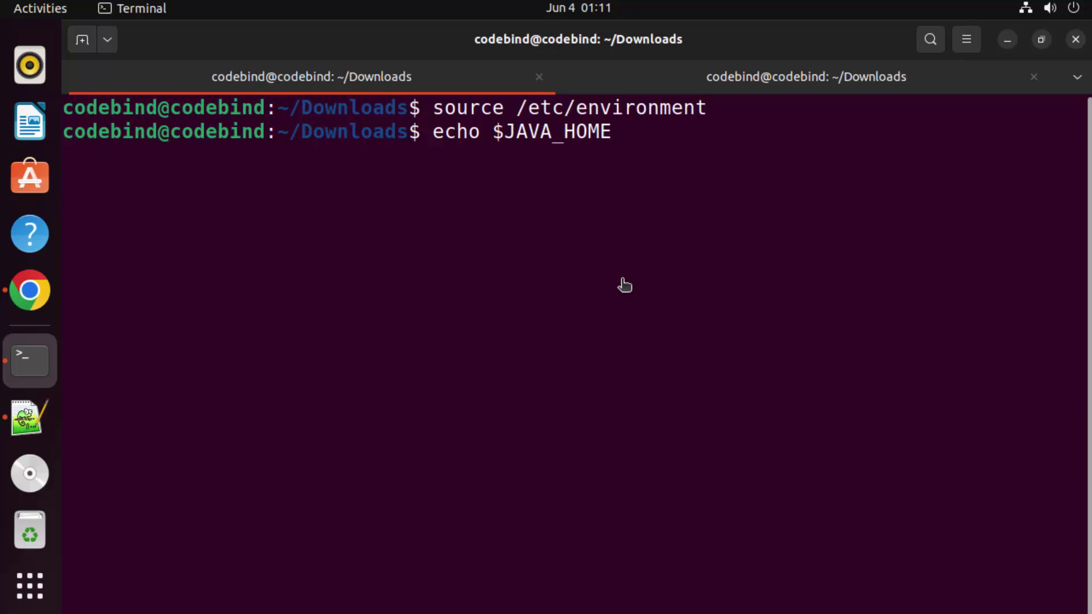
pyautogui.press('Return')
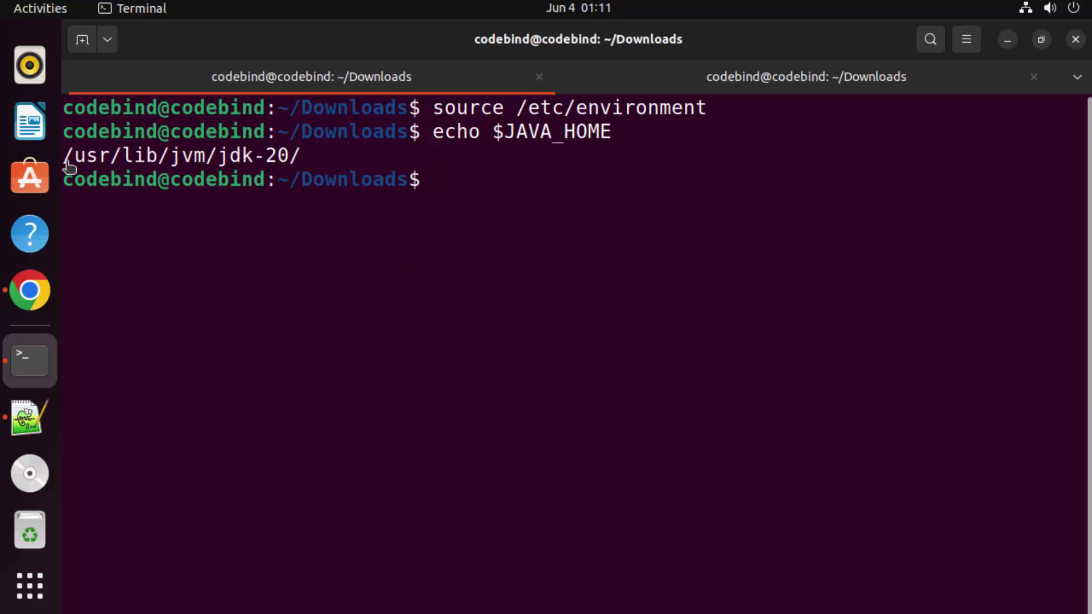
pyautogui.moveTo(74, 157); pyautogui.dragTo(281, 162)
pyautogui.click(392, 165)
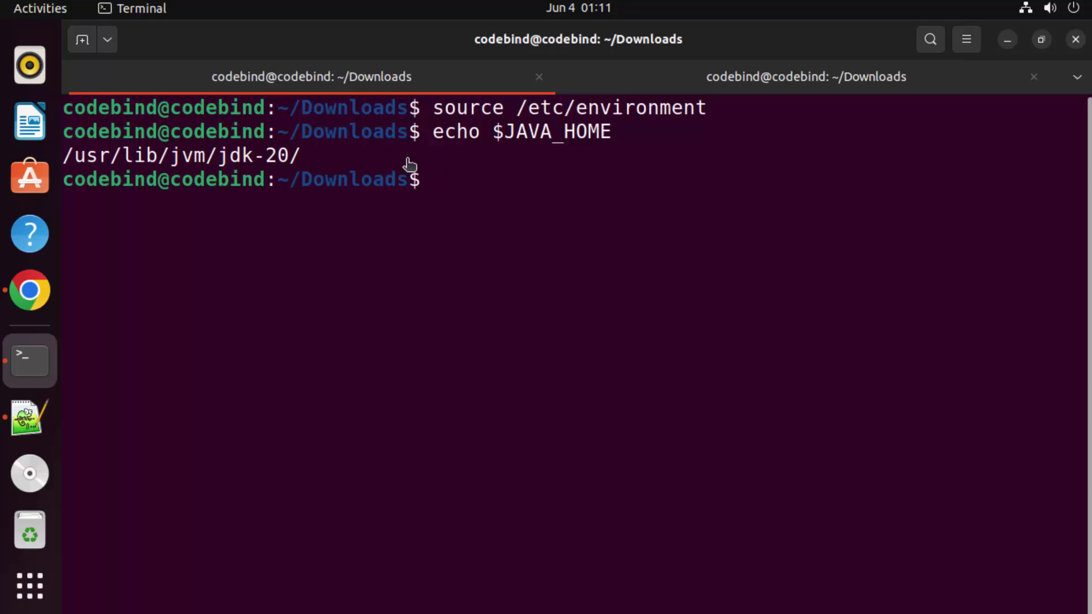